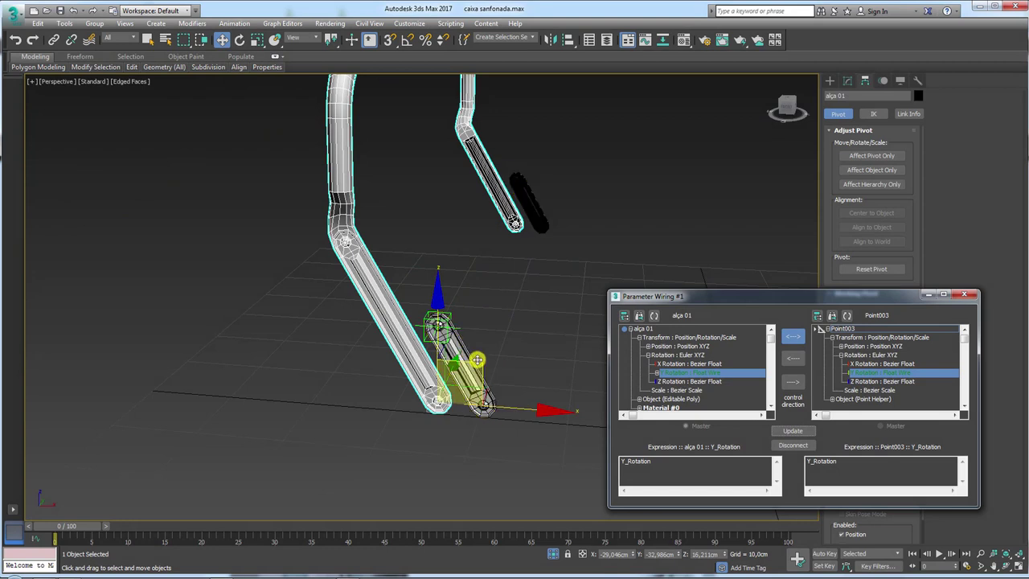
Select the Point003 helper and reframe the view around it.
click(450, 316)
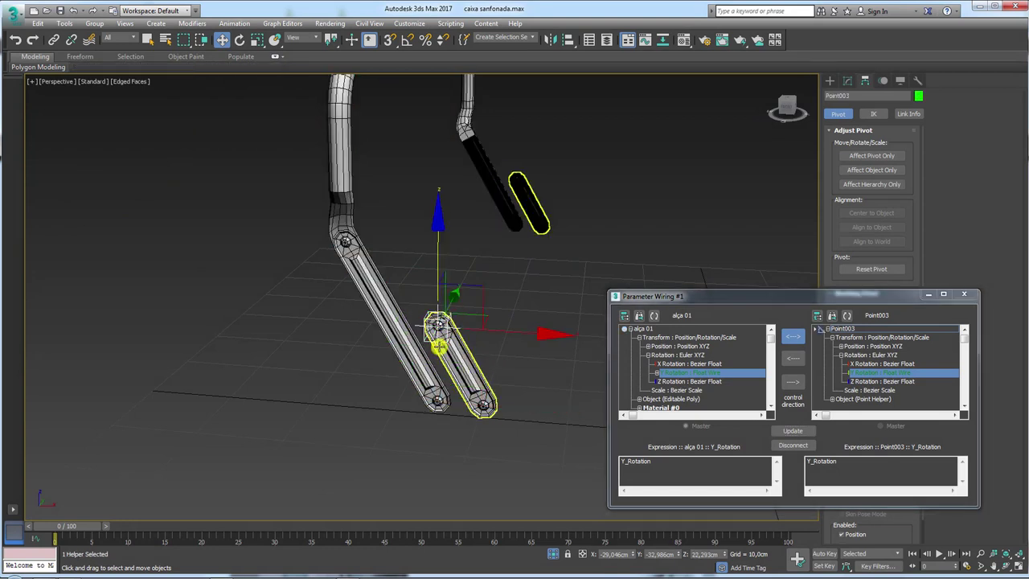
drag(439, 235, 500, 362)
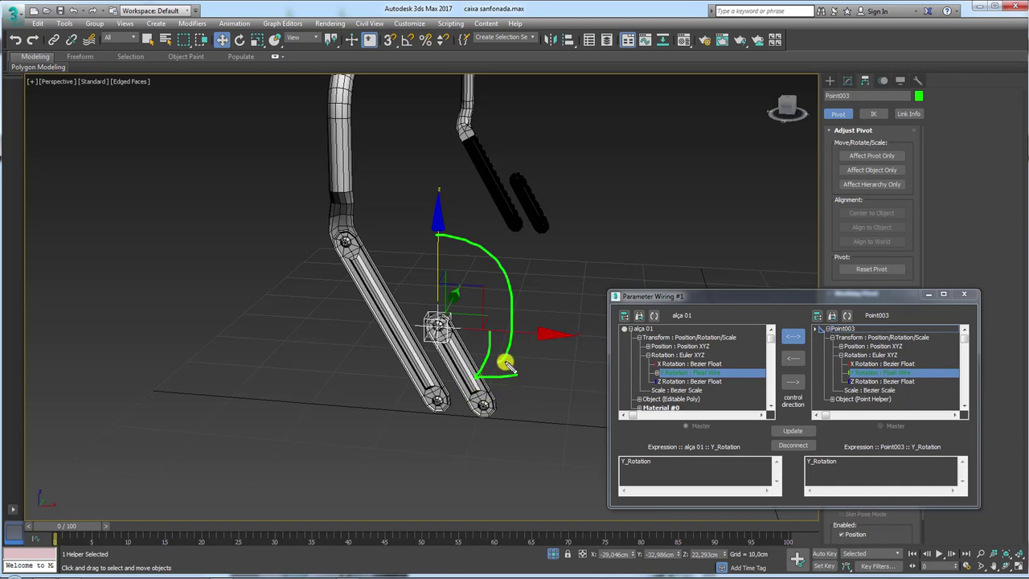
drag(483, 281, 443, 262)
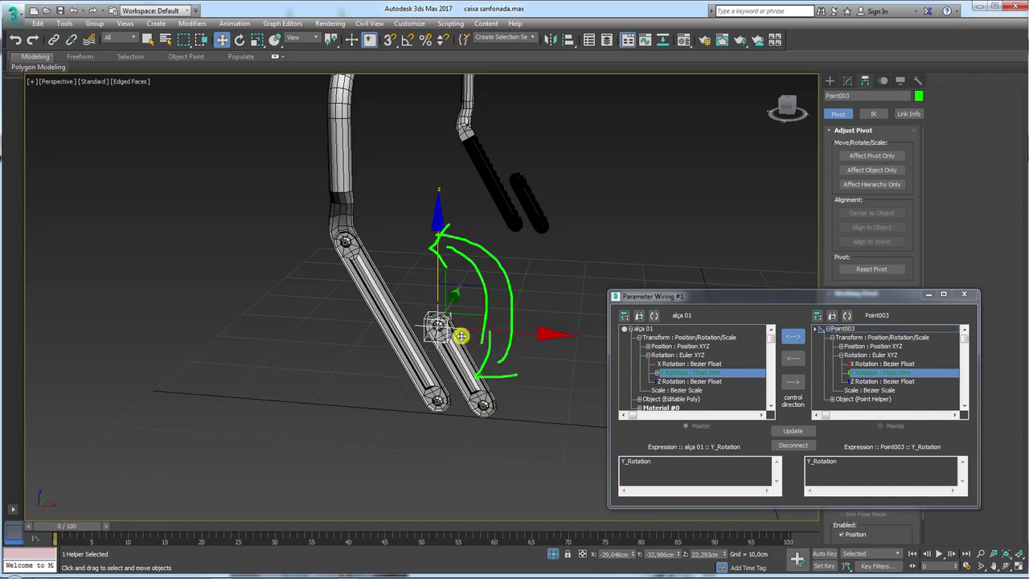
Rotate articulador 01 about 170° with Angle Snap on, then deselect it.
click(458, 362)
key(e)
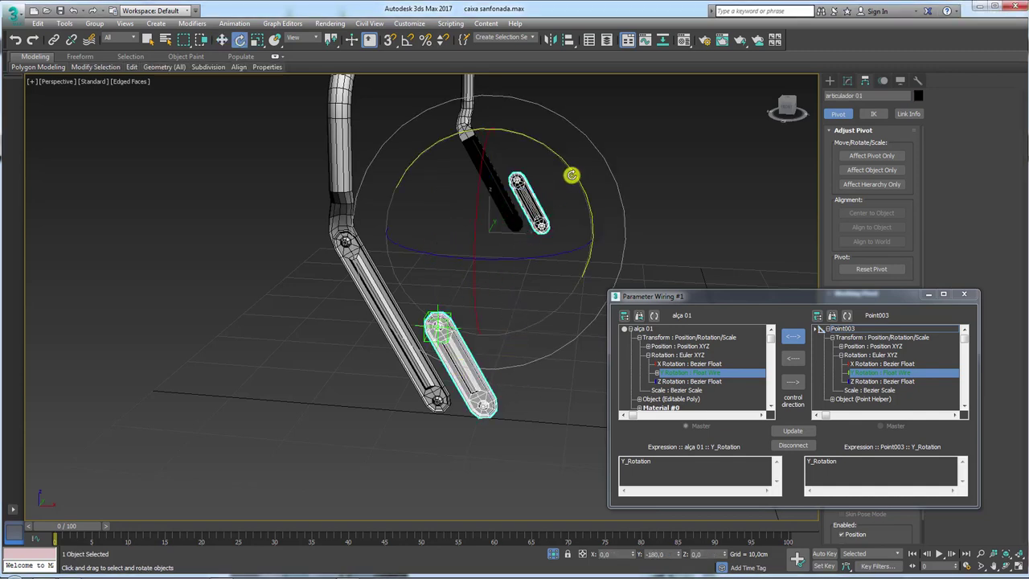
click(406, 38)
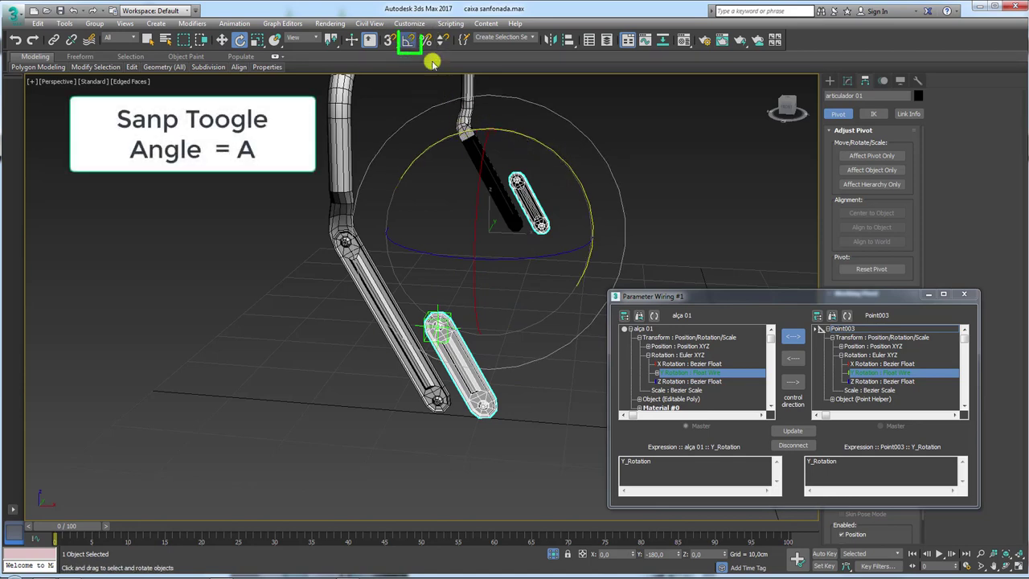
mouse_move(577, 181)
mouse_down()
mouse_move(556, 172)
mouse_move(546, 140)
mouse_move(514, 101)
mouse_up()
click(529, 427)
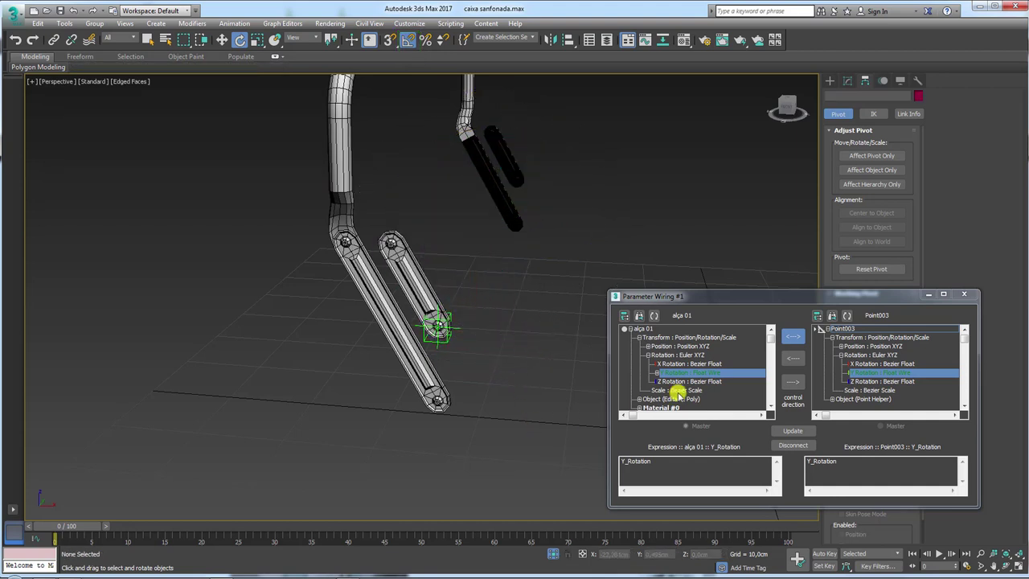
Close Parameter Wiring and frame the whole toolbox with its arms and wheels.
click(967, 295)
scroll(530, 350, down, 5)
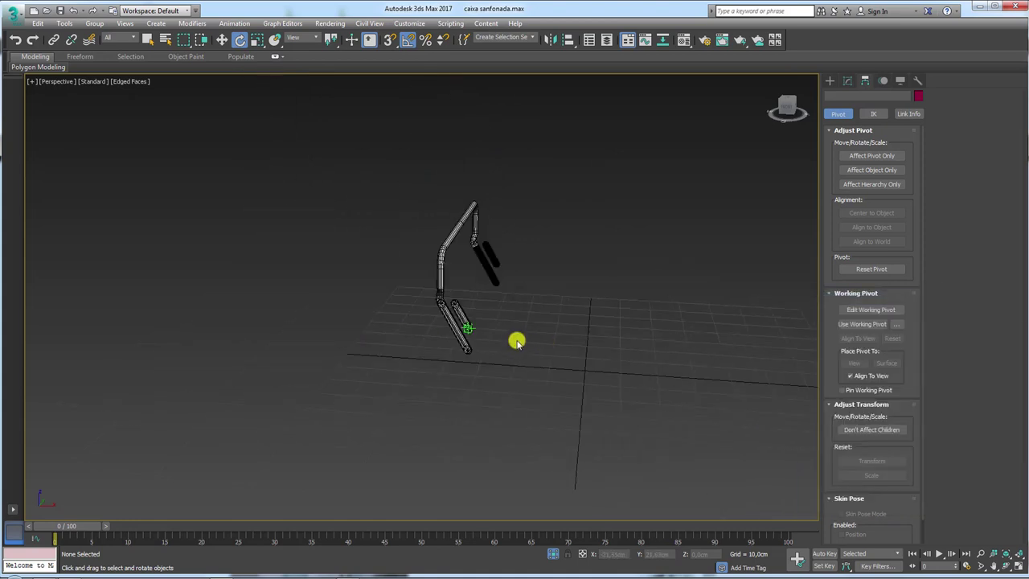
scroll(508, 369, up, 6)
mouse_move(508, 368)
middle_down()
mouse_move(485, 467)
mouse_move(551, 552)
middle_up()
scroll(523, 441, down, 5)
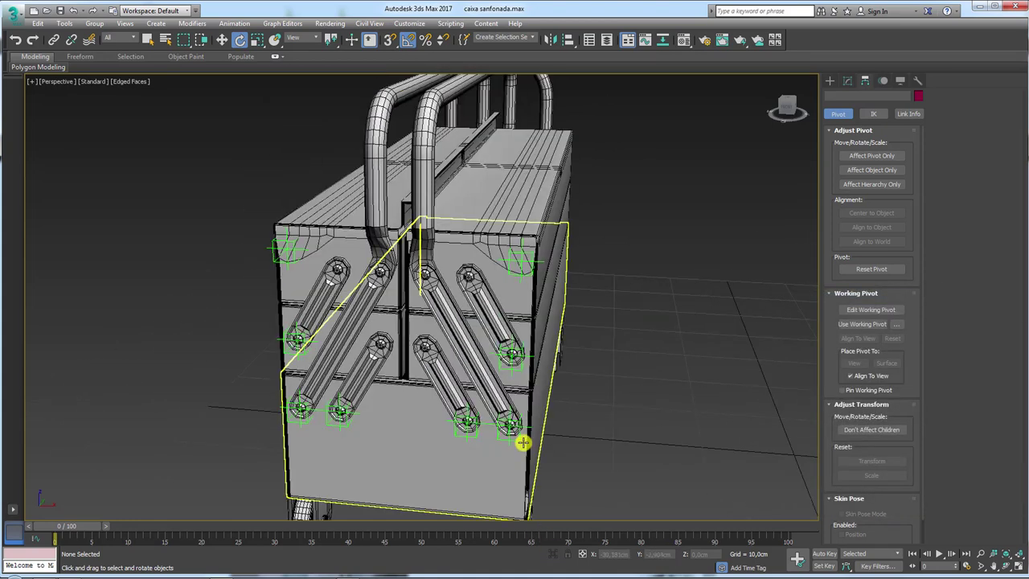
middle_drag(523, 441, 531, 351)
Select Point002 with its linked arms and isolate them.
click(488, 351)
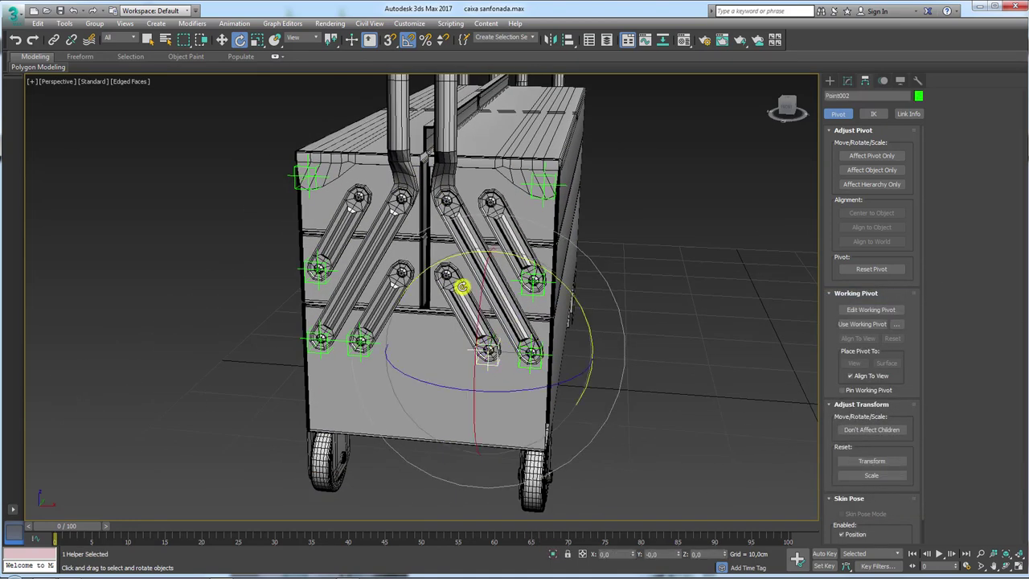
double_click(488, 350)
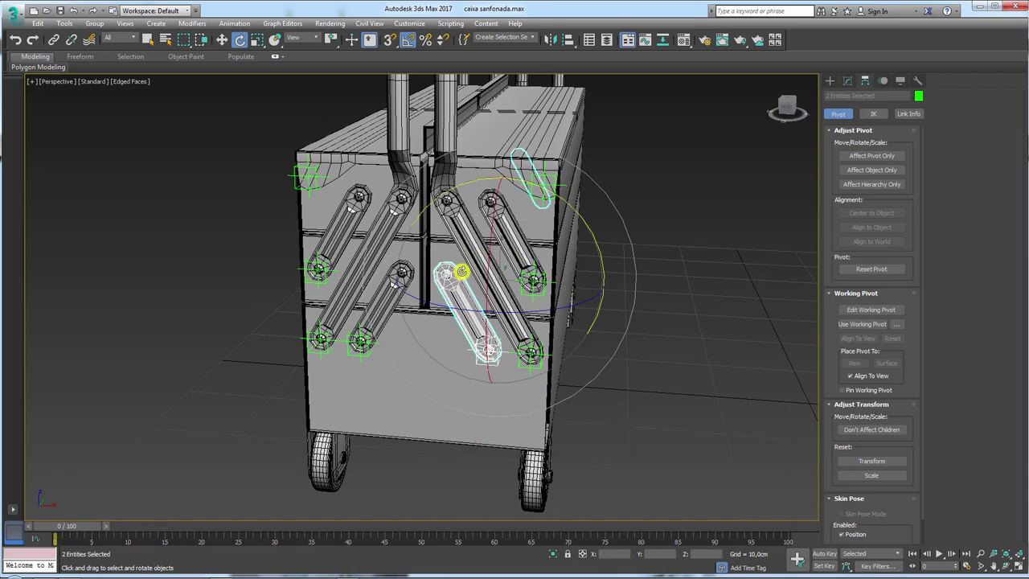
click(557, 554)
alt+middle_drag(571, 430, 560, 430)
Select handle alça 01 and orbit around its lower pivot.
click(377, 204)
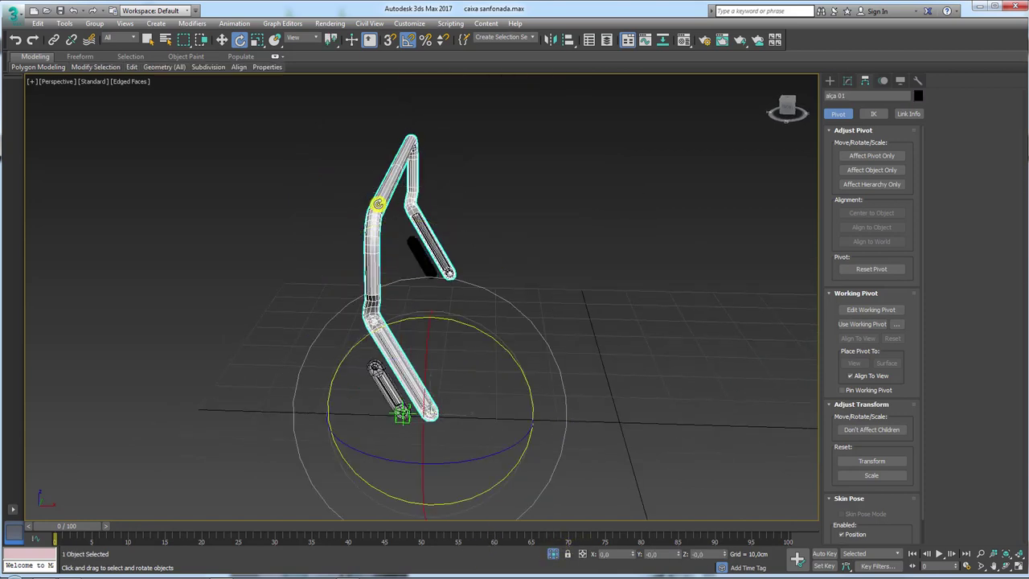
scroll(394, 426, up, 5)
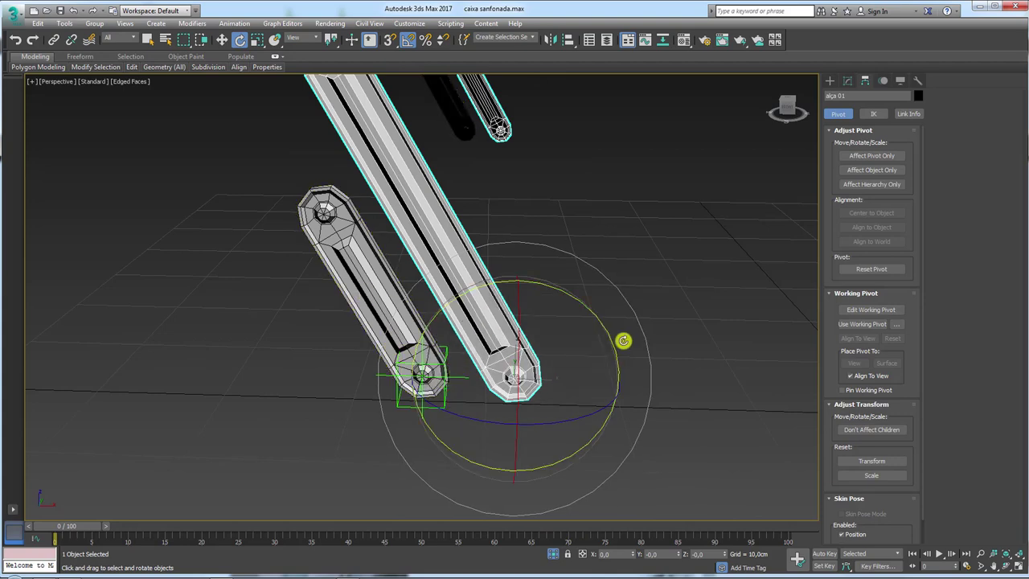
alt+middle_drag(623, 341, 710, 278)
scroll(666, 282, down, 5)
scroll(629, 292, up, 5)
scroll(640, 296, down, 1)
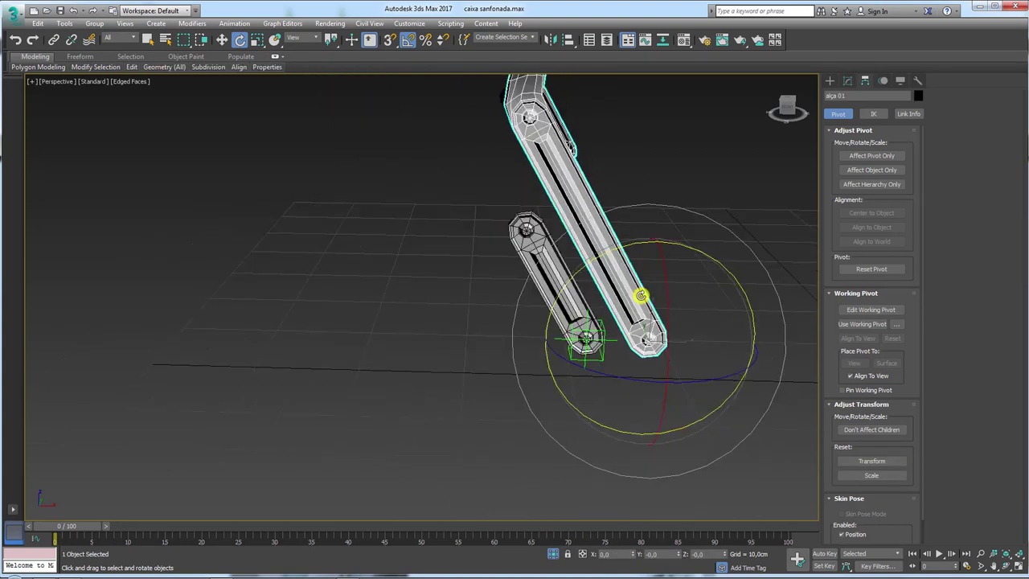
middle_drag(641, 296, 602, 296)
Wire alça 01's Y Rotation two-way to Point002's Y Rotation and close the wiring window.
right_click(613, 351)
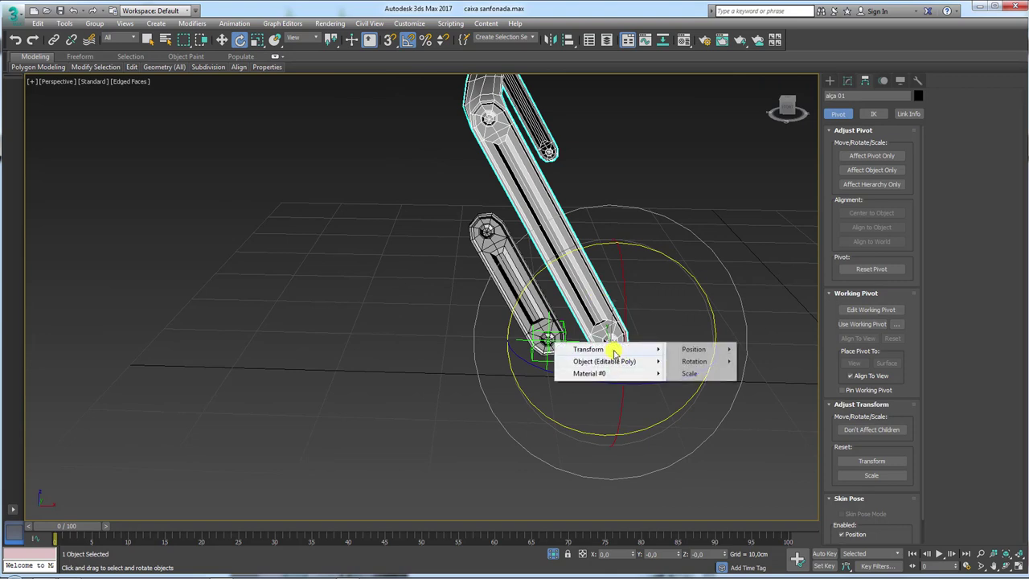
mouse_move(693, 361)
click(763, 373)
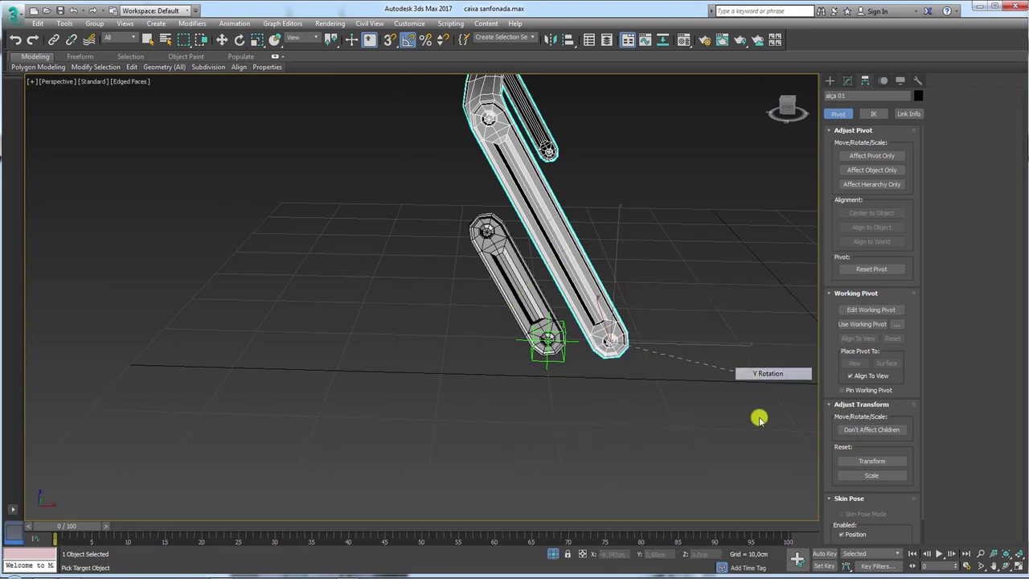
click(563, 362)
mouse_move(555, 367)
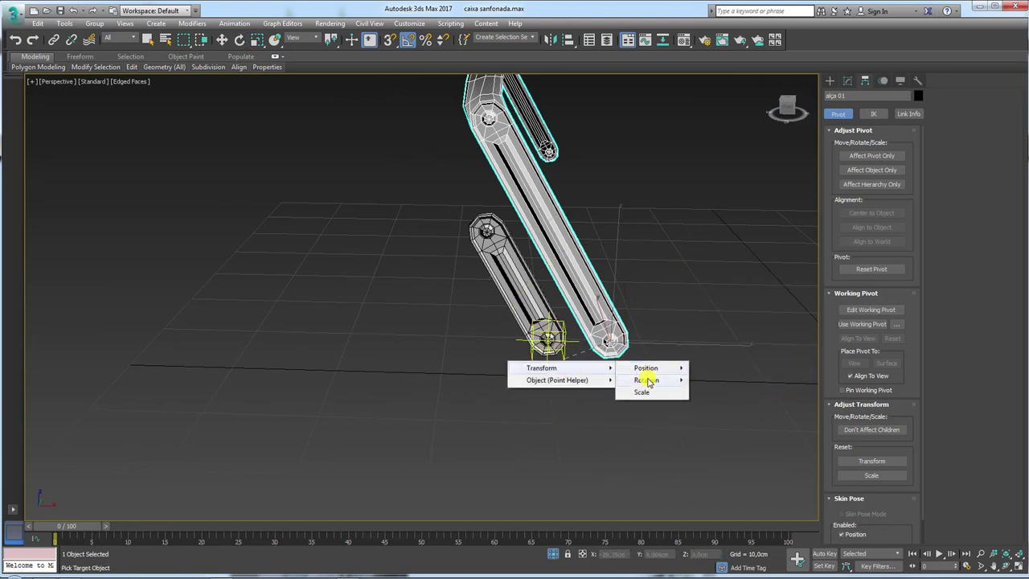
mouse_move(646, 379)
click(707, 396)
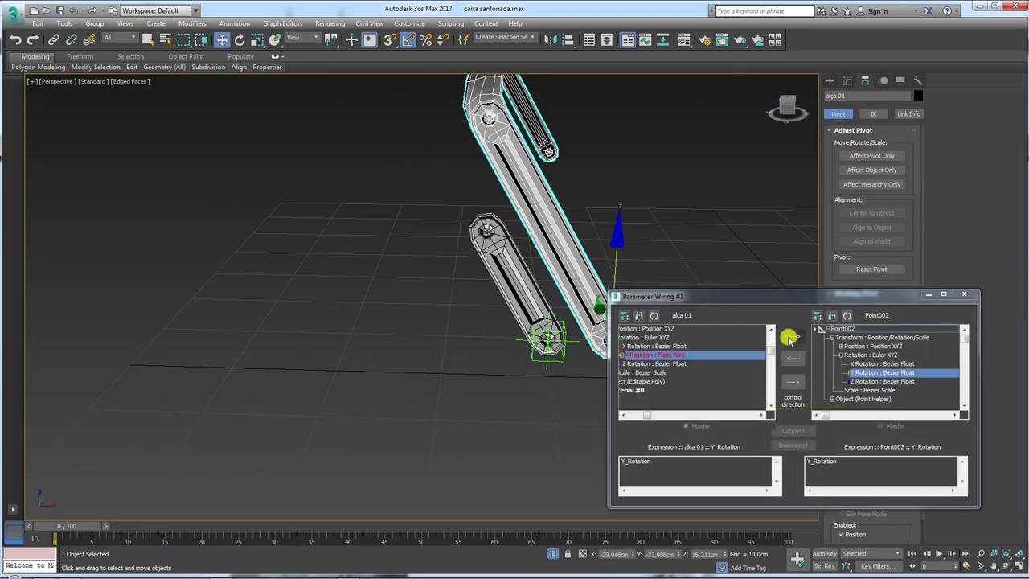
click(791, 337)
click(793, 431)
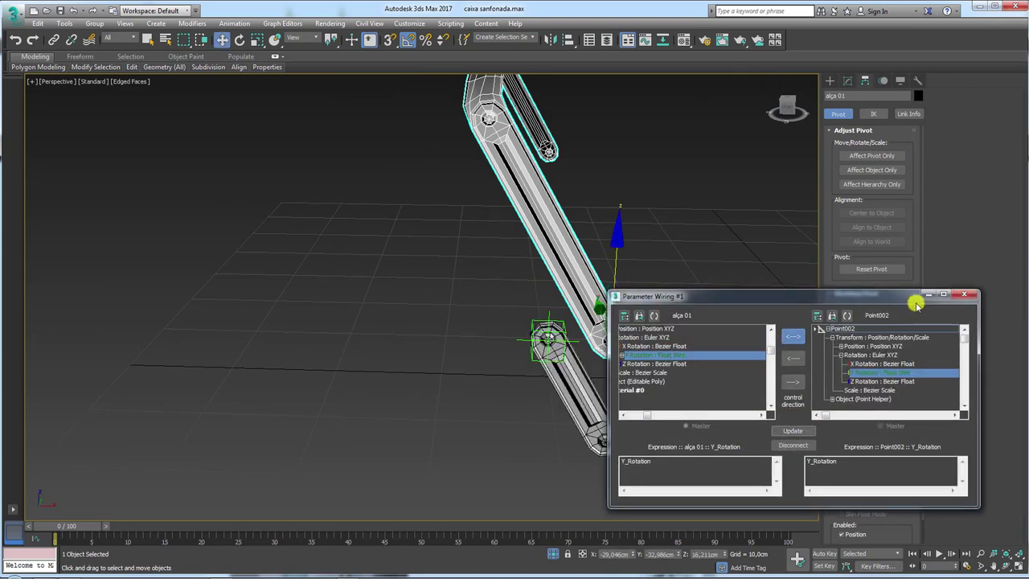
click(965, 295)
click(586, 395)
Rotate articulador 02 to lie along the handle arm and exit isolation.
key(e)
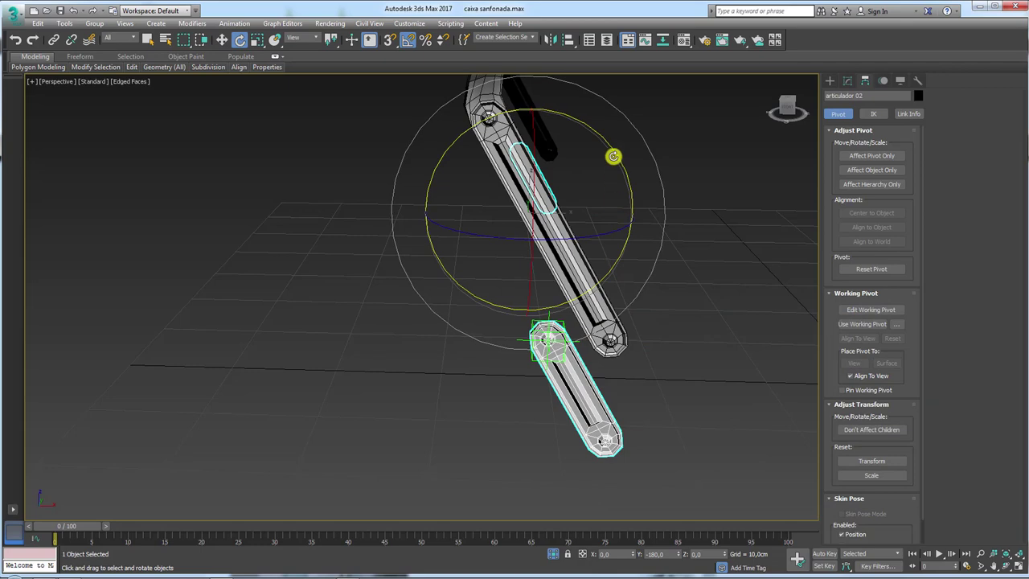
drag(612, 156, 660, 232)
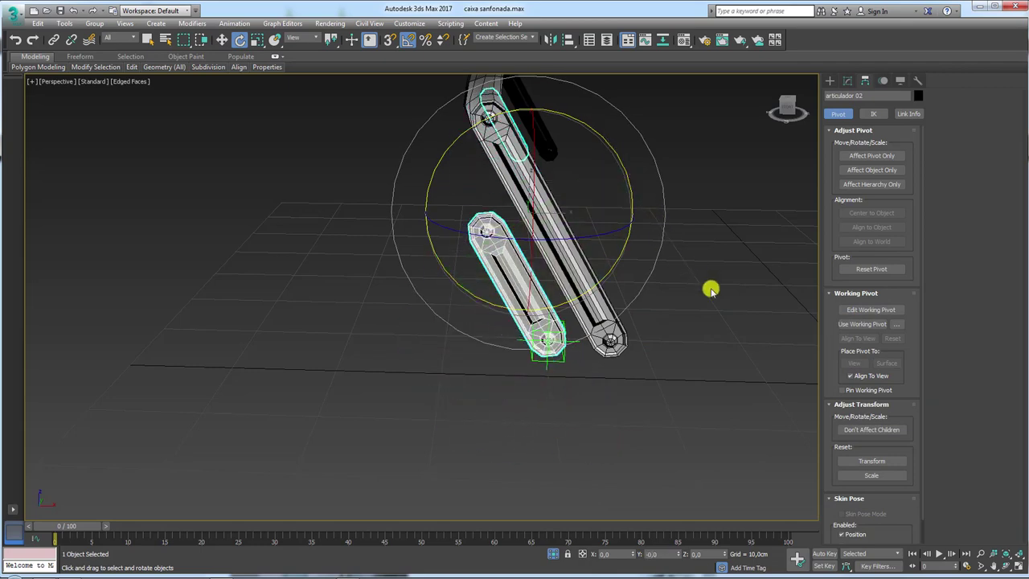
scroll(712, 322, down, 5)
click(553, 553)
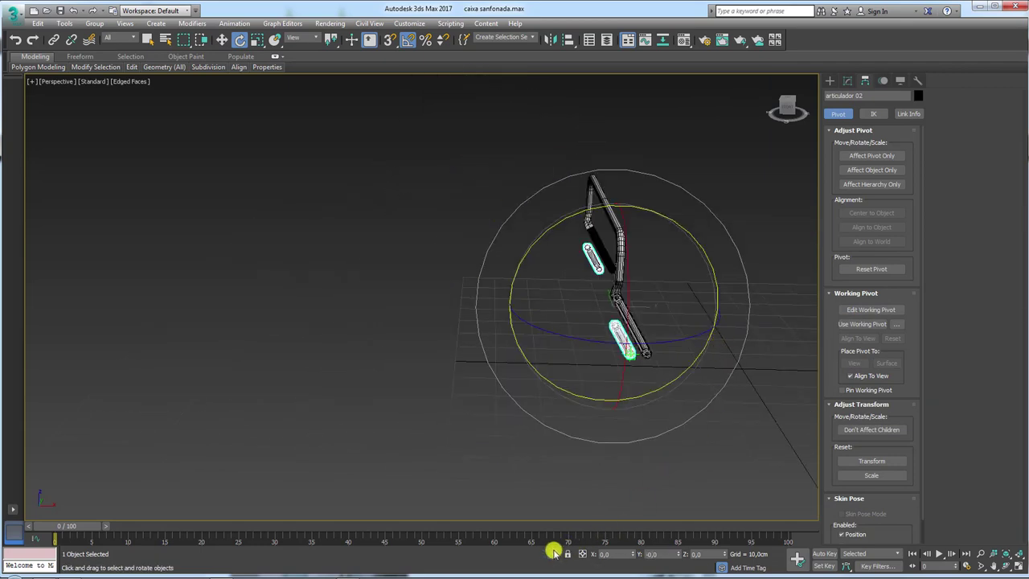
Isolate the right handle's arms, pipe and links with Alt+Q, then select alça 01.
ctrl+click(606, 352)
ctrl+click(587, 311)
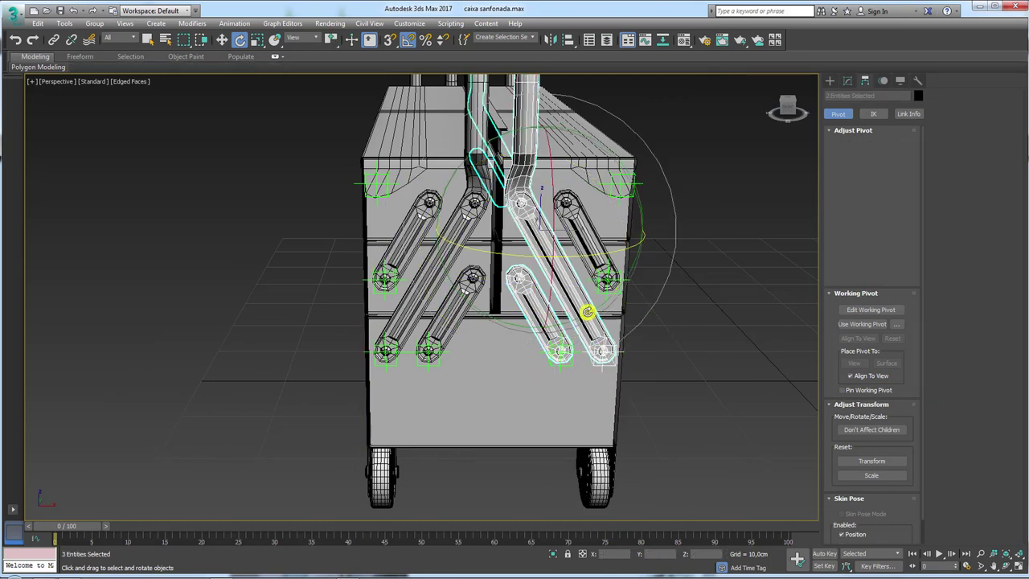
ctrl+click(612, 271)
ctrl+click(627, 282)
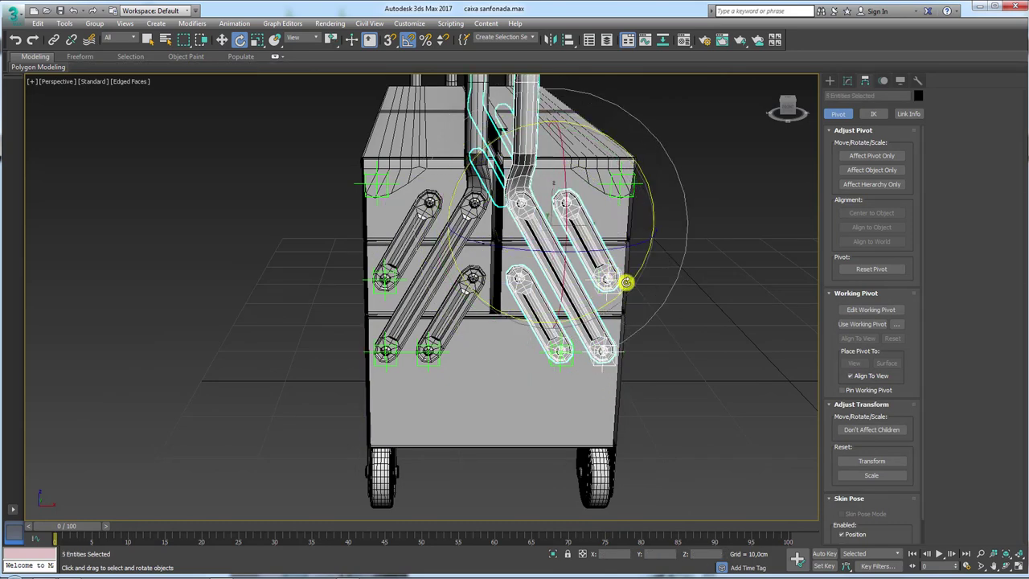
ctrl+click(560, 348)
key(alt+q)
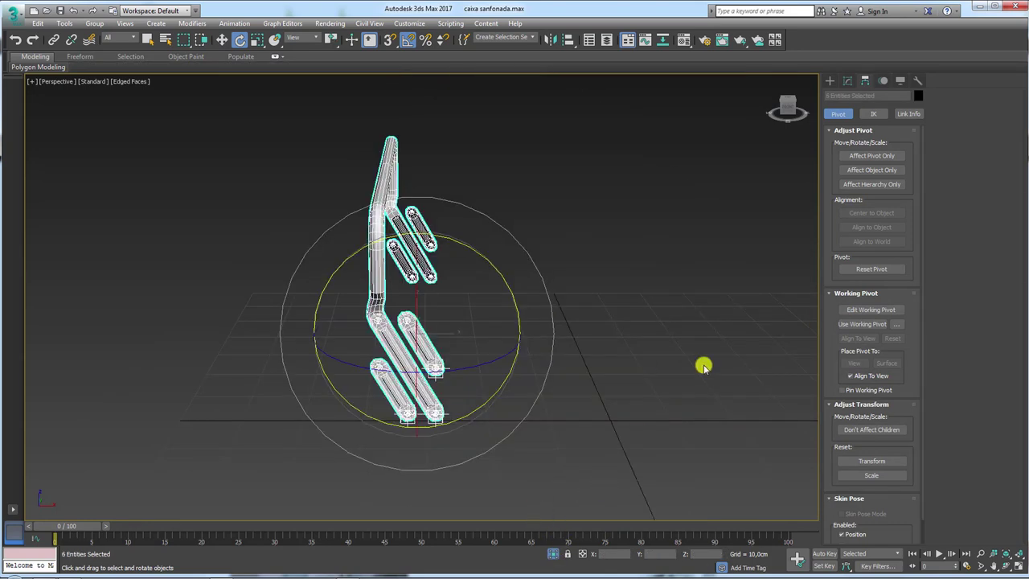
click(701, 362)
click(381, 223)
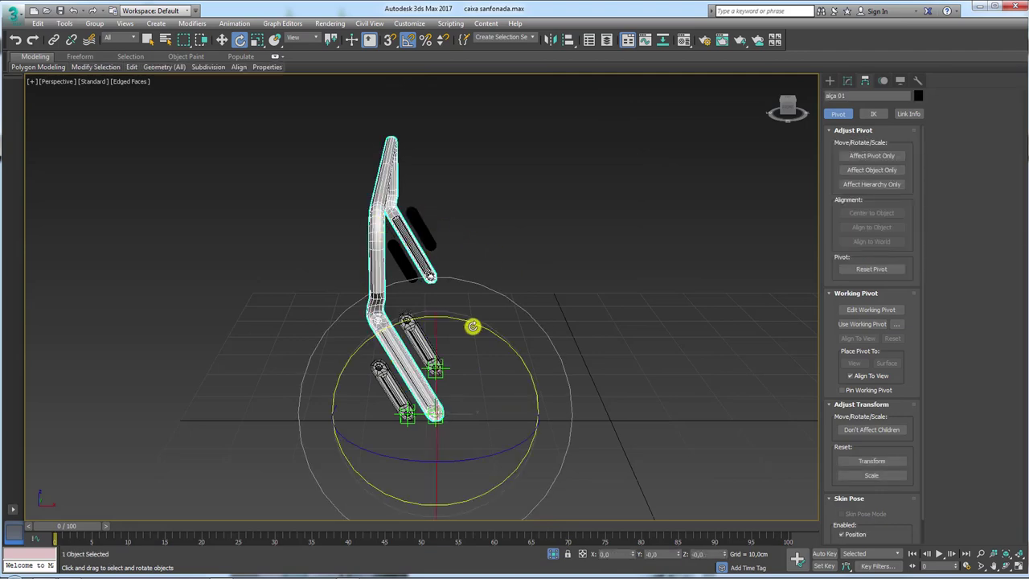
Test-rotate alça 01 to about 70°, undo it, and open Parameter Wiring with Alt+5.
mouse_move(473, 326)
mouse_down()
mouse_move(524, 367)
mouse_move(487, 367)
mouse_move(411, 332)
mouse_up()
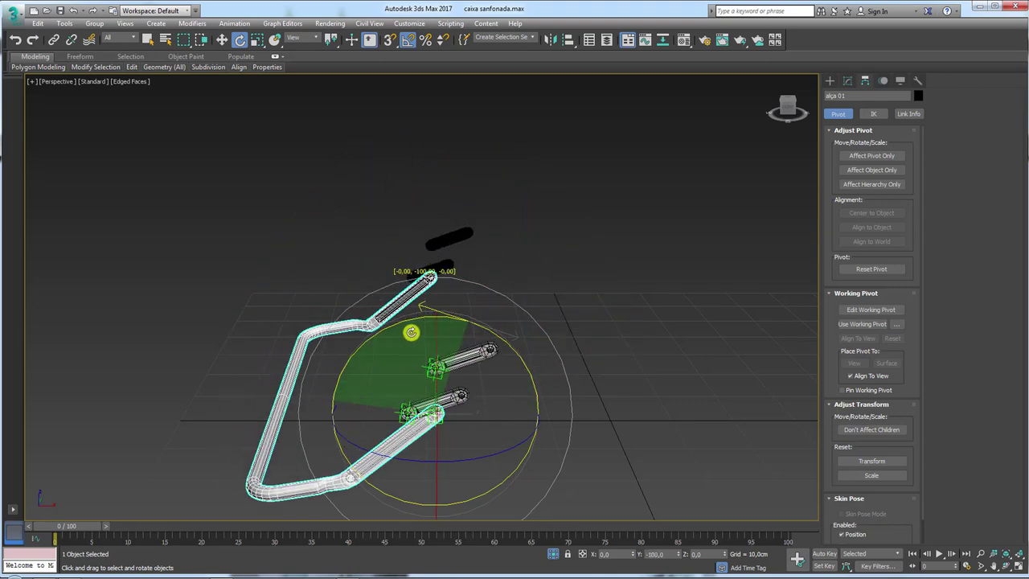
drag(410, 332, 489, 389)
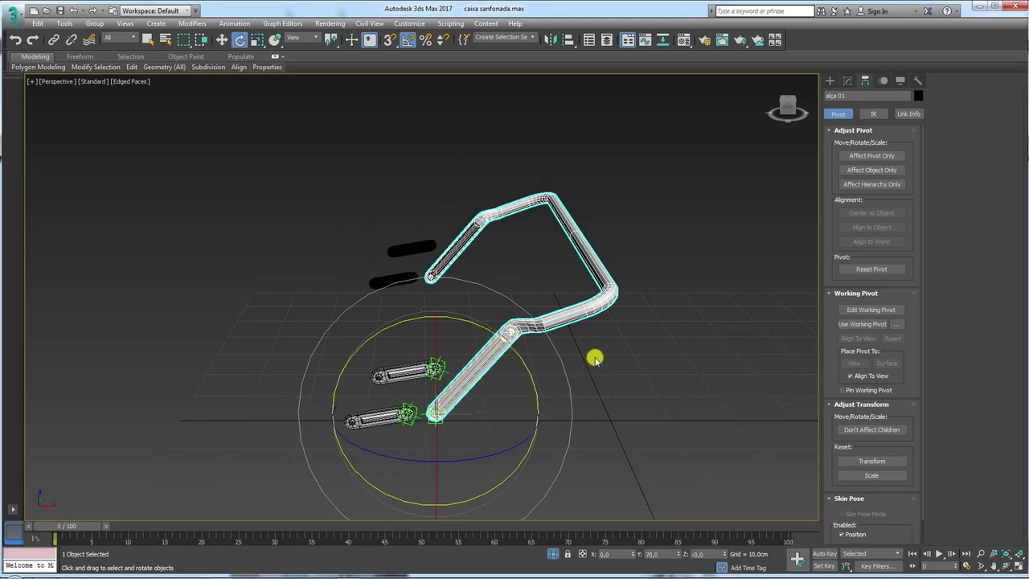
key(ctrl+z)
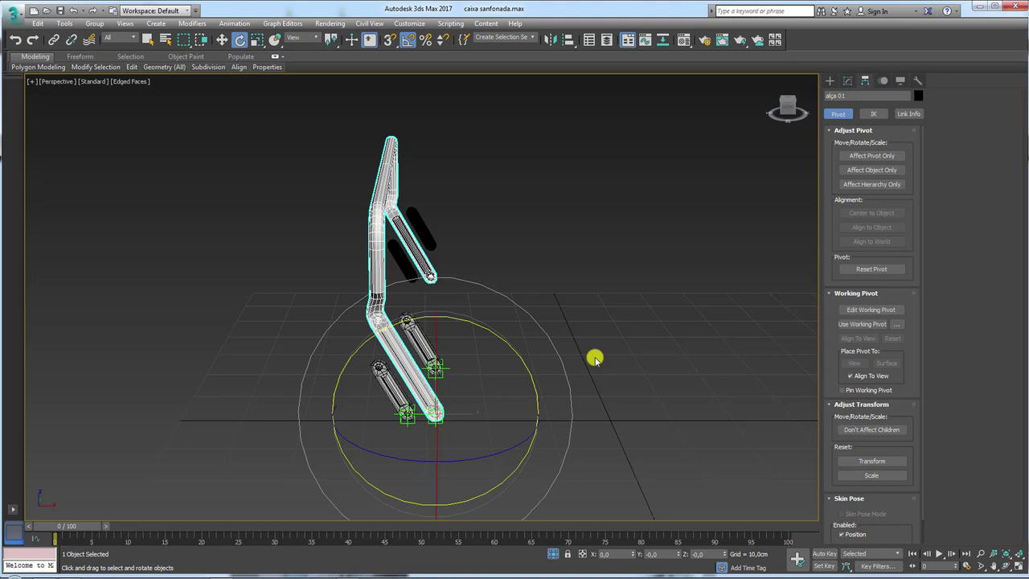
key(alt+5)
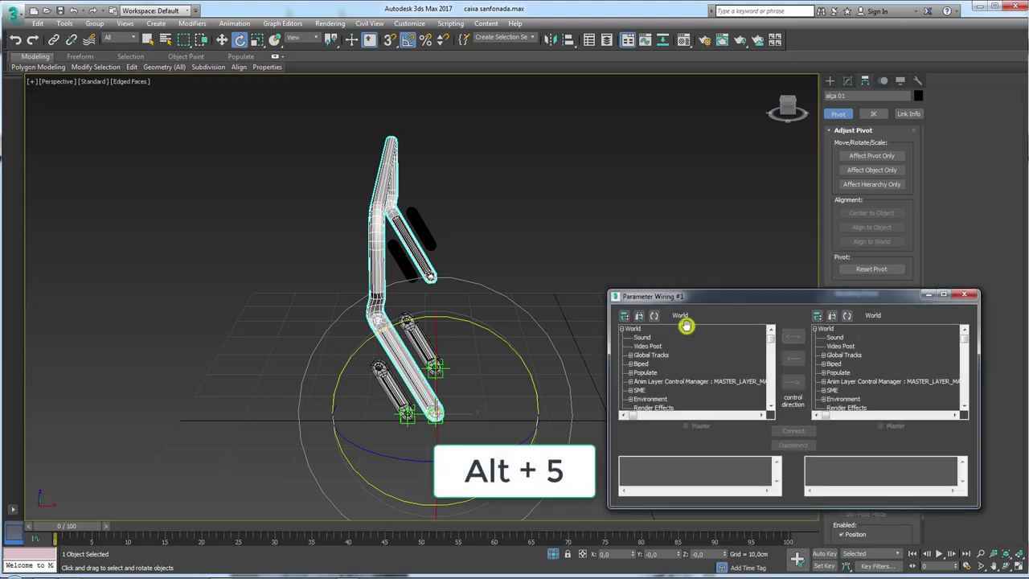
Wire alça 01's Y Rotation to Point003's Y Rotation with the -Y_Rotation expression.
drag(719, 296, 647, 133)
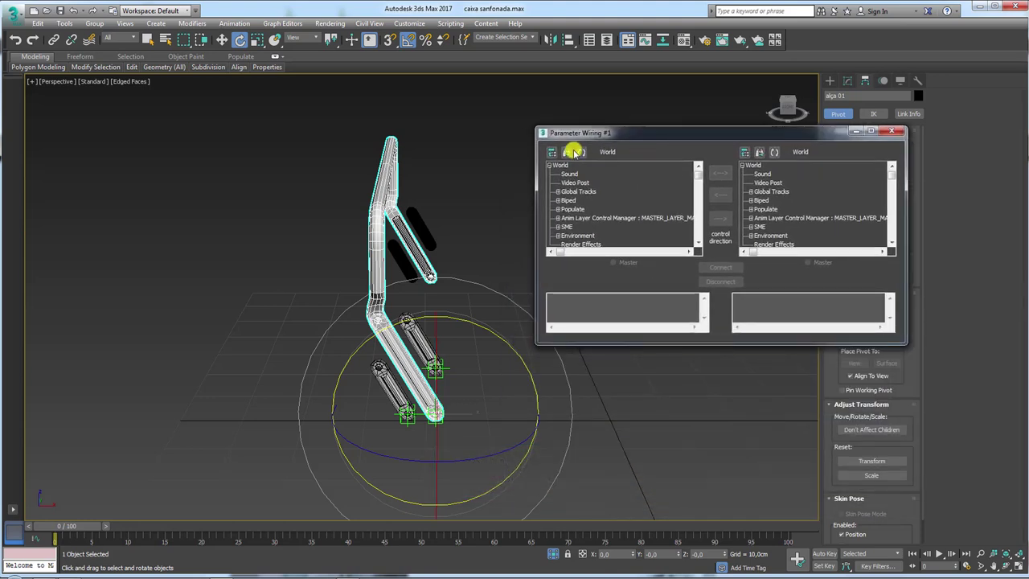
click(580, 150)
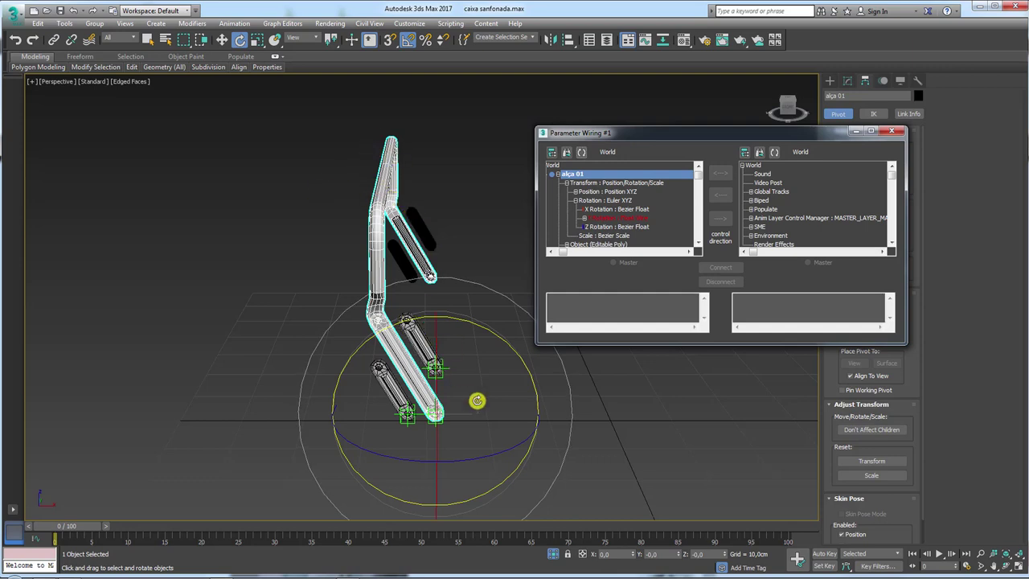
click(591, 375)
click(446, 370)
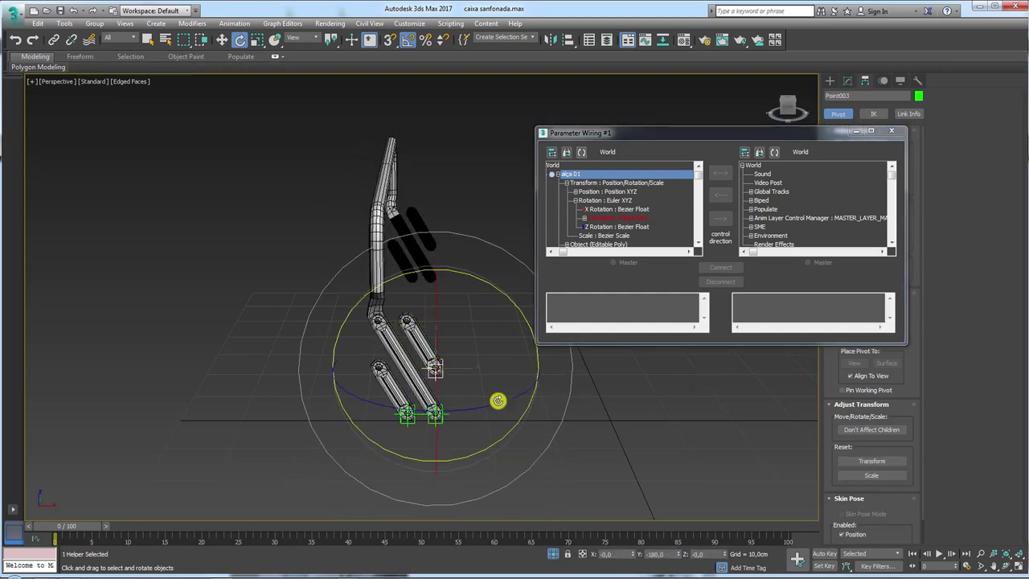
click(775, 152)
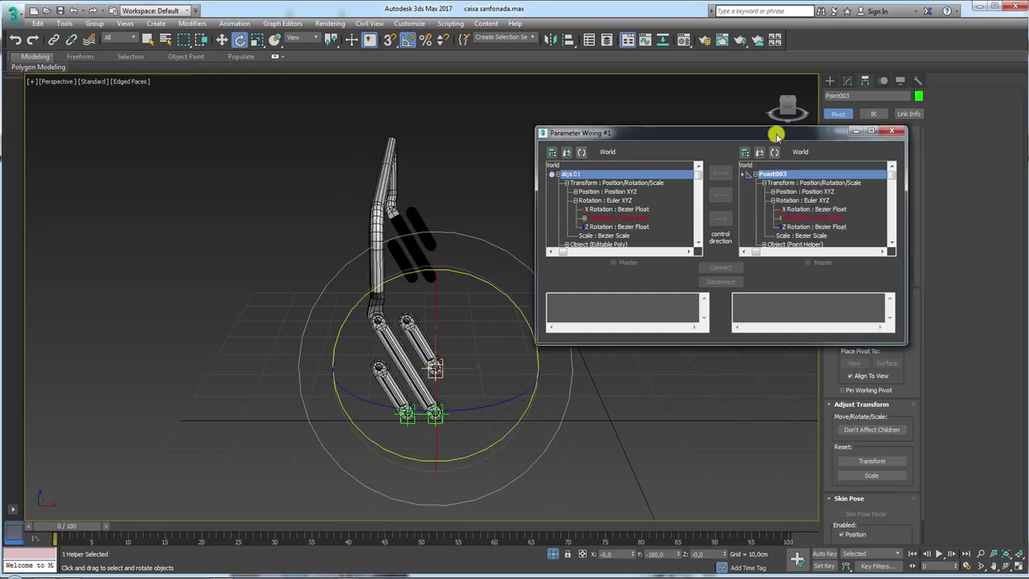
drag(777, 132, 756, 102)
click(779, 188)
click(604, 189)
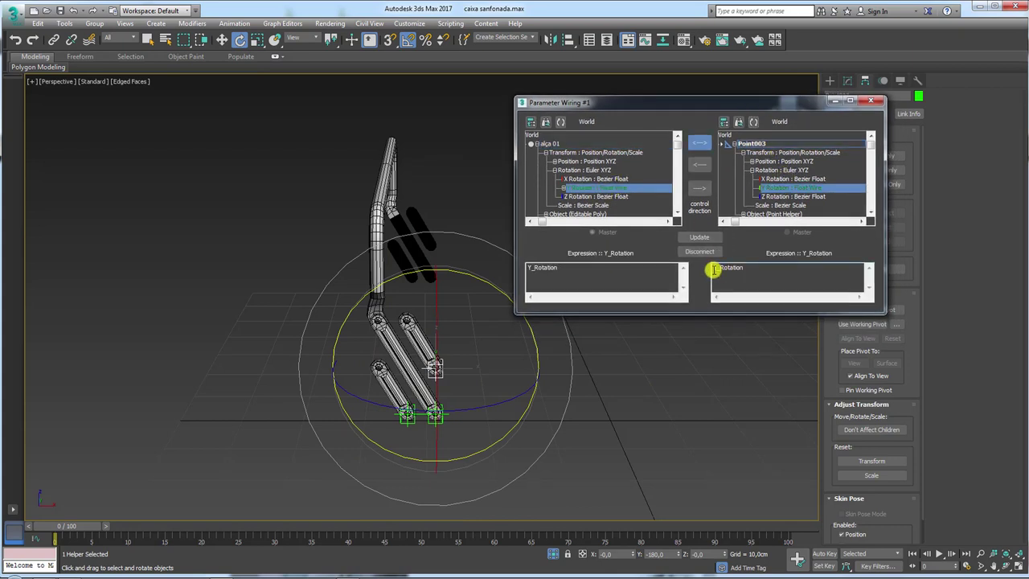
click(700, 237)
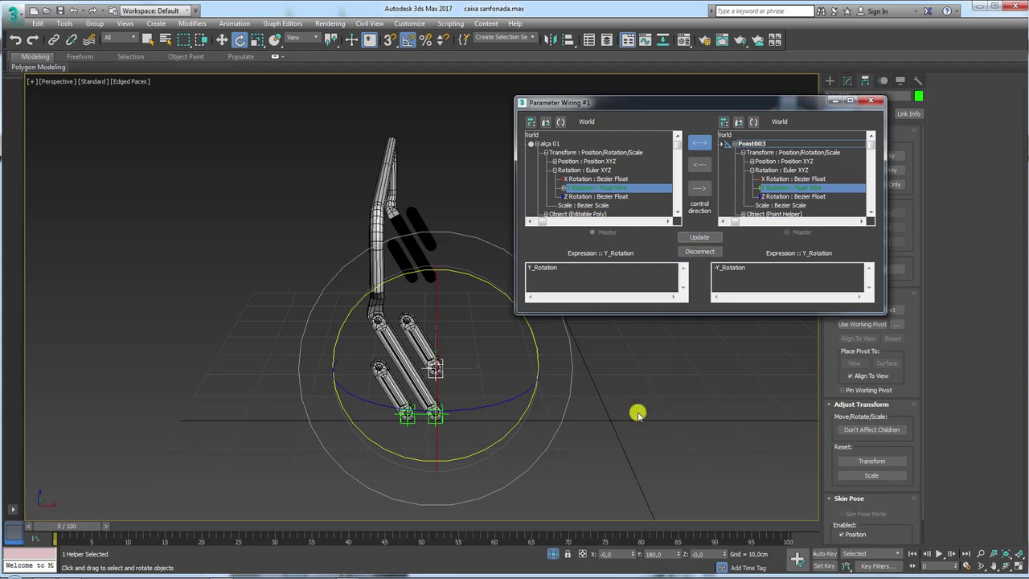
Connect alça 01's Y Rotation to Point002's Y Rotation as -Y_Rotation.
click(412, 422)
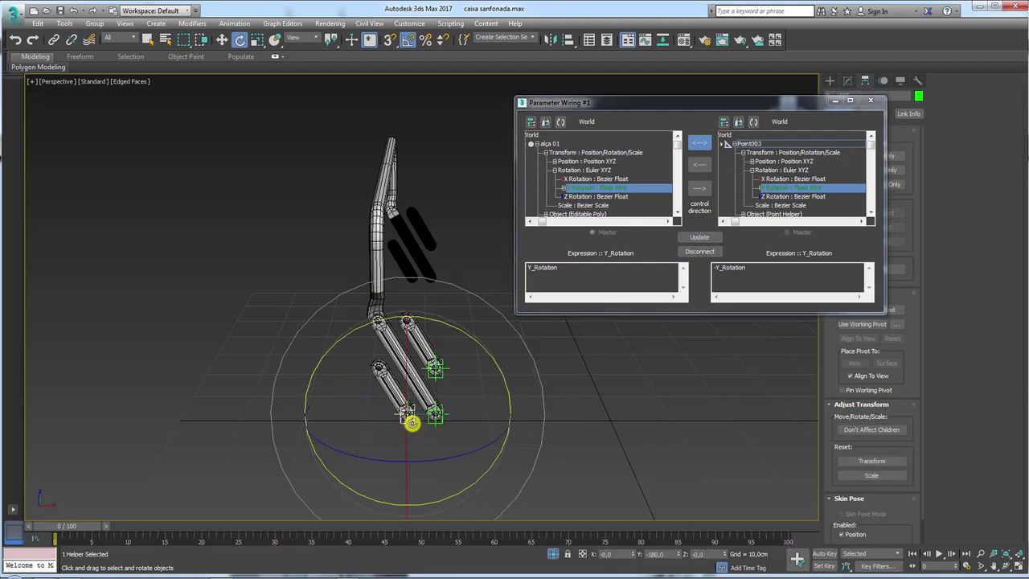
click(747, 121)
click(776, 187)
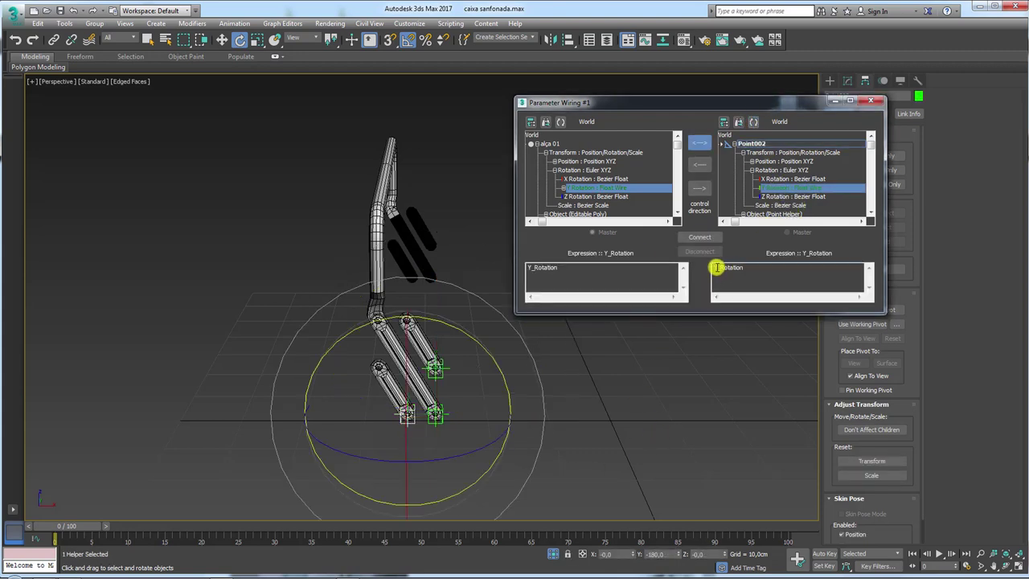
text(-)
click(701, 236)
click(699, 236)
click(649, 370)
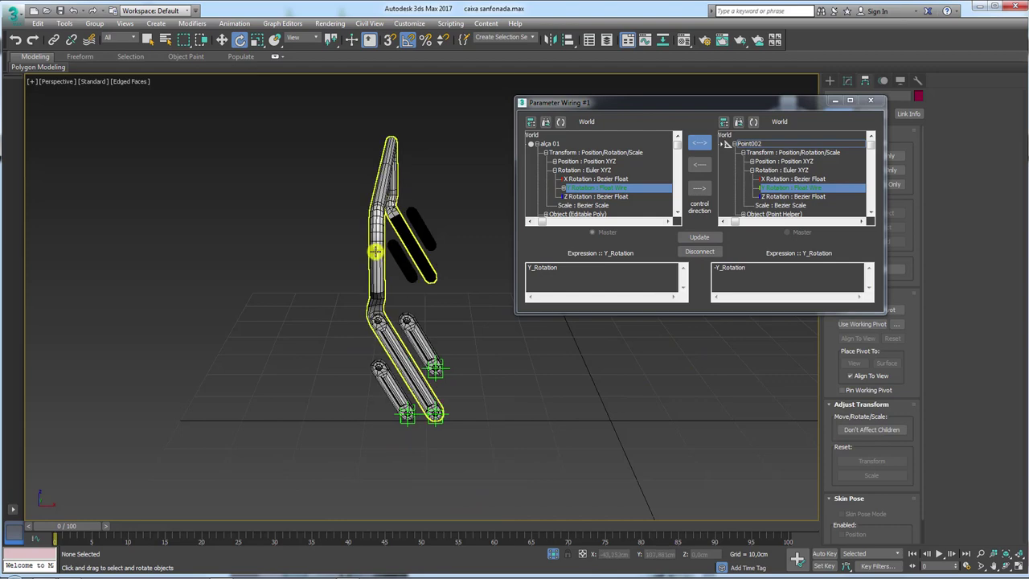
Test-rotate alça 01 to check the helpers follow, then close the wiring window.
click(375, 251)
mouse_move(474, 321)
mouse_down()
mouse_move(526, 368)
mouse_move(428, 319)
mouse_move(510, 360)
mouse_up()
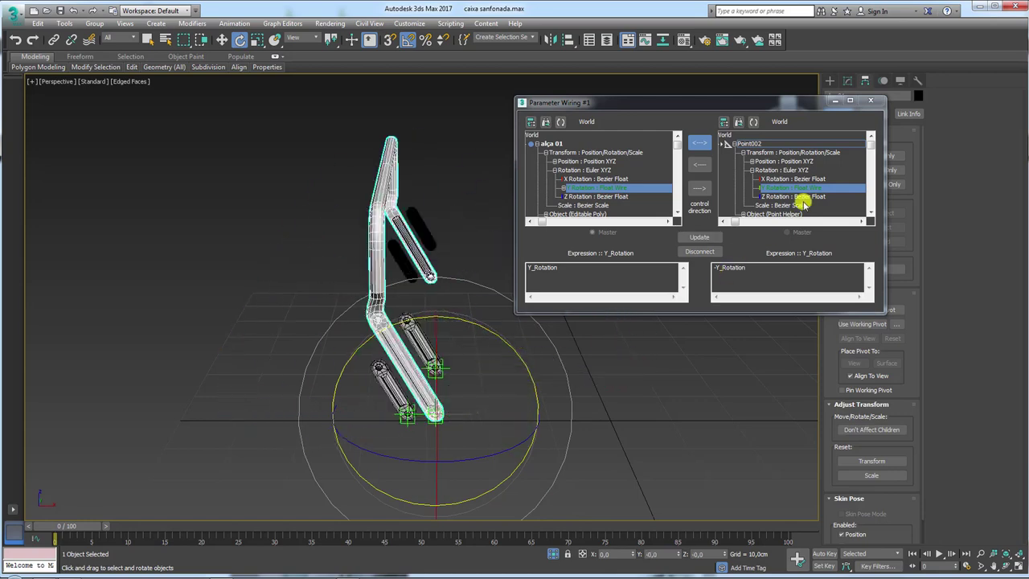
click(869, 101)
Show the whole toolbox and select the three left-side point helpers.
click(558, 269)
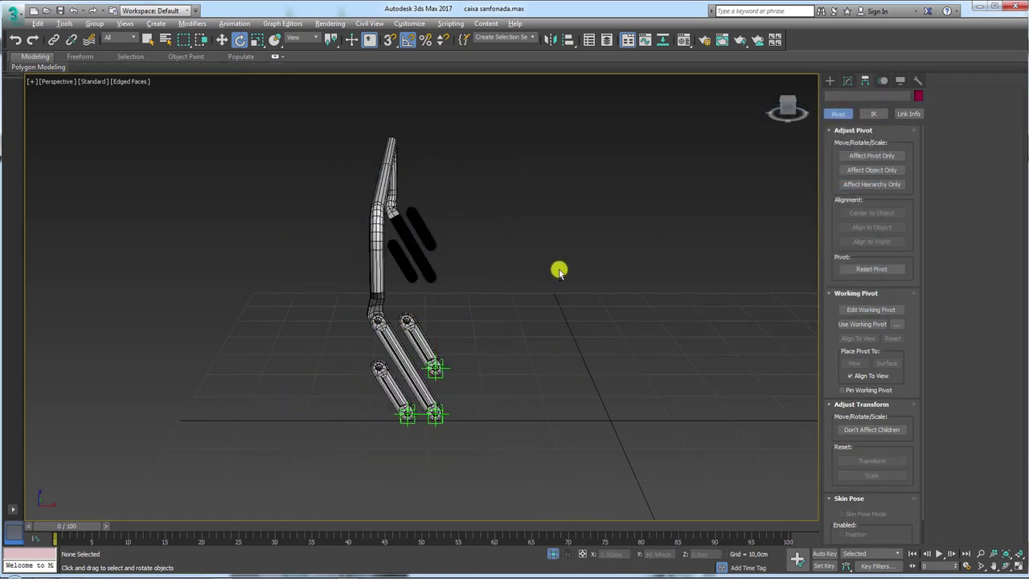
alt+middle_drag(558, 269, 526, 427)
mouse_move(547, 496)
alt+middle_down()
mouse_move(557, 437)
mouse_move(501, 375)
alt+middle_up()
click(492, 375)
ctrl+click(438, 374)
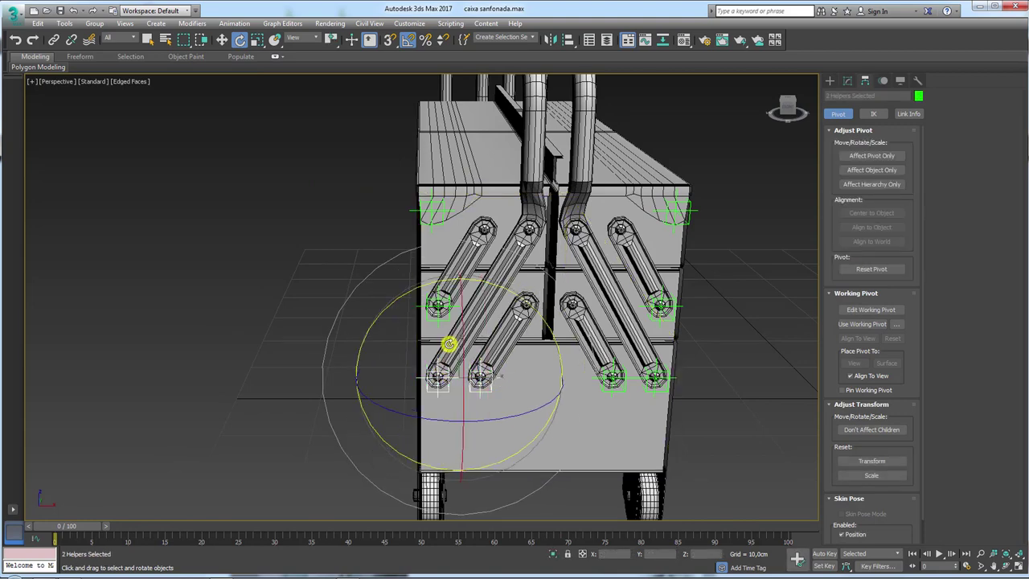
ctrl+click(438, 303)
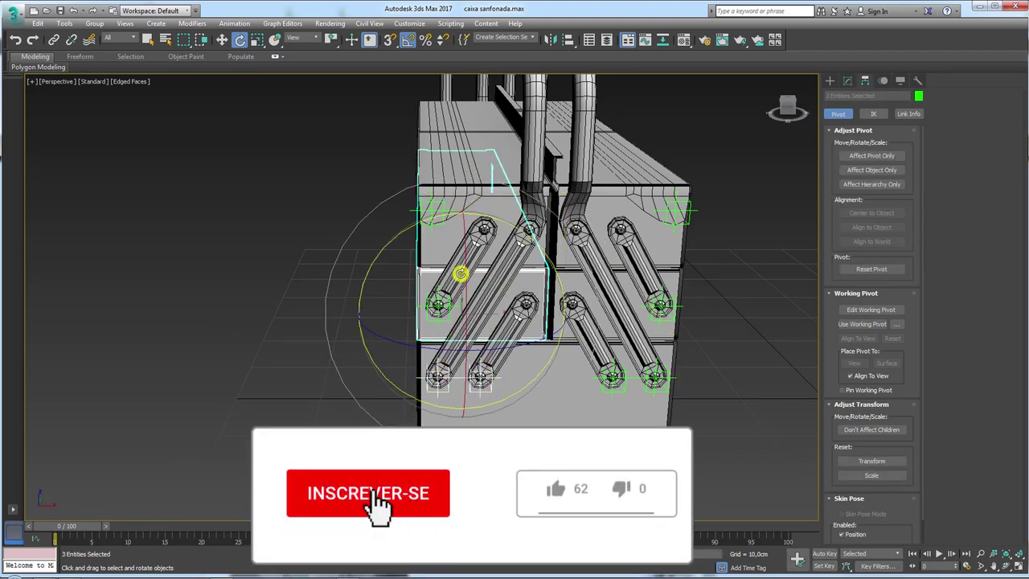
Select the left helpers' linked arm pieces and isolate them.
key(ctrl+Page_Down)
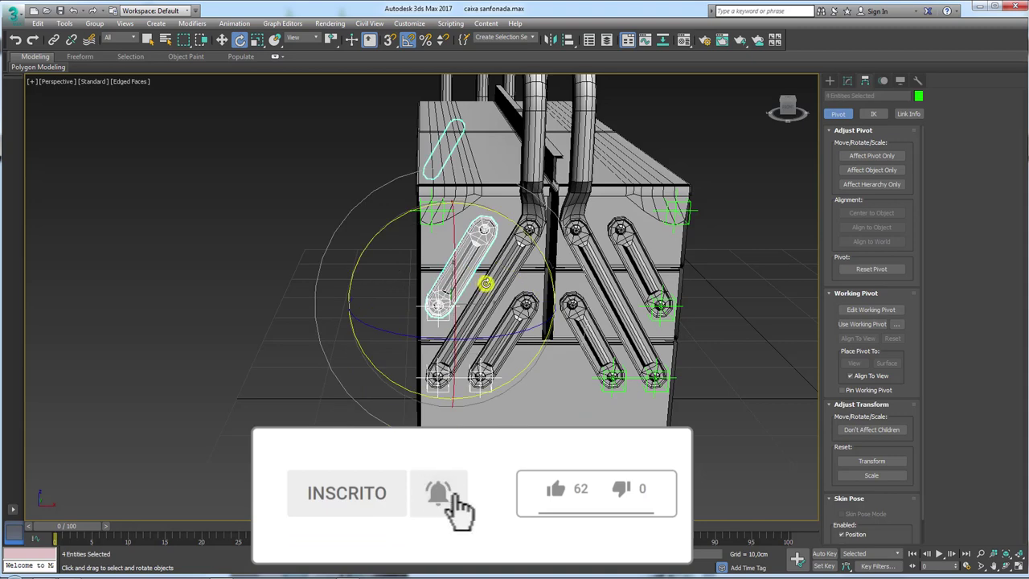
key(alt+q)
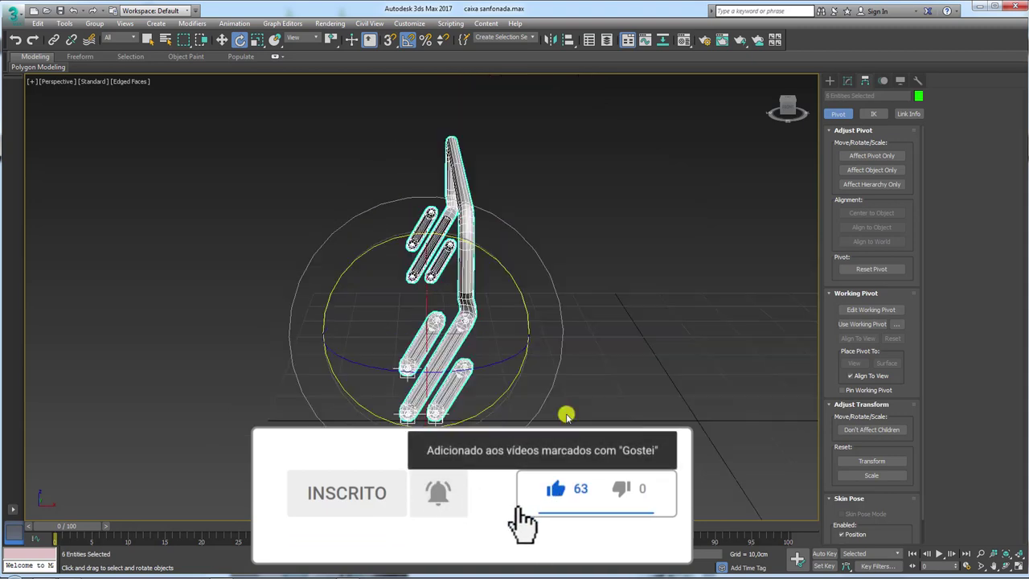
mouse_move(598, 413)
alt+middle_down()
mouse_move(620, 375)
mouse_move(549, 250)
alt+middle_up()
click(549, 250)
Select handle alça 02 and try a Y rotation, cancelling it.
click(515, 239)
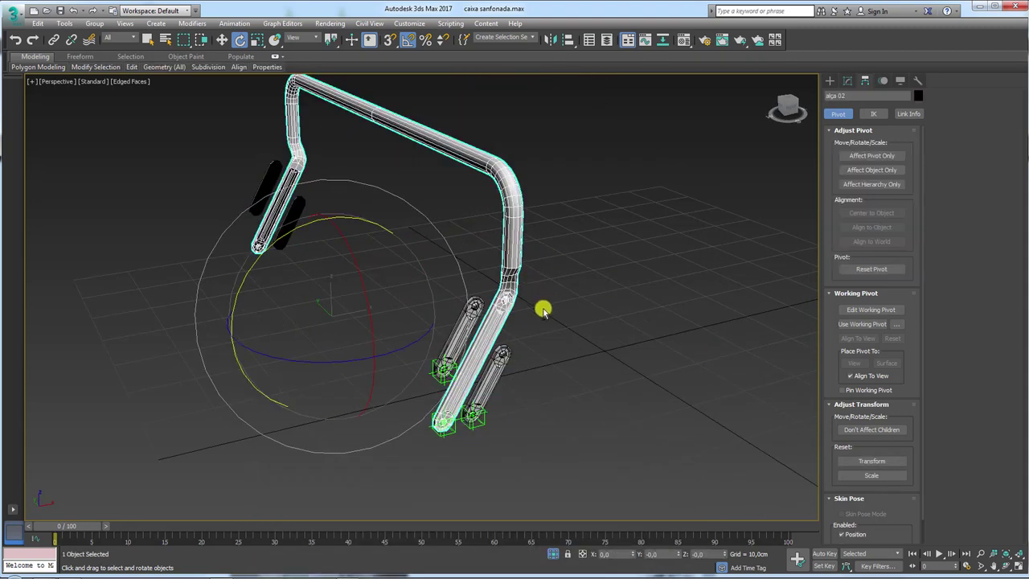
alt+middle_drag(545, 305, 547, 314)
drag(302, 233, 271, 257)
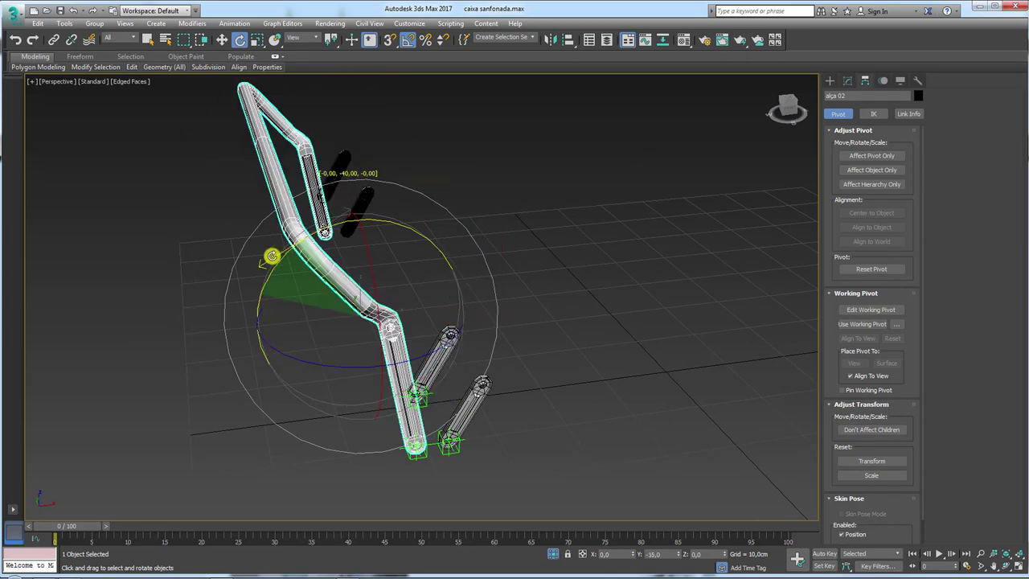
right_click(271, 258)
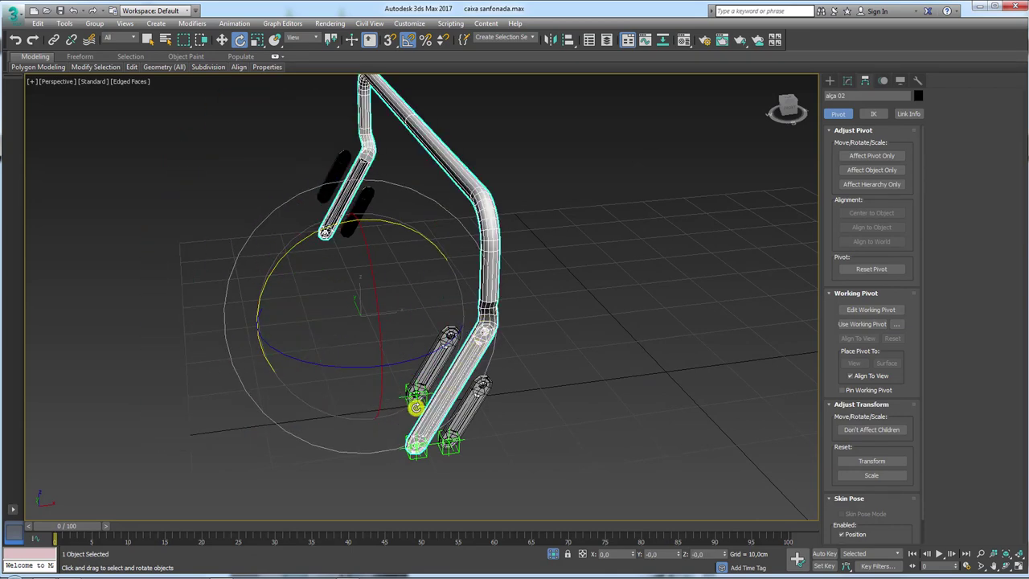
alt+middle_drag(581, 420, 517, 380)
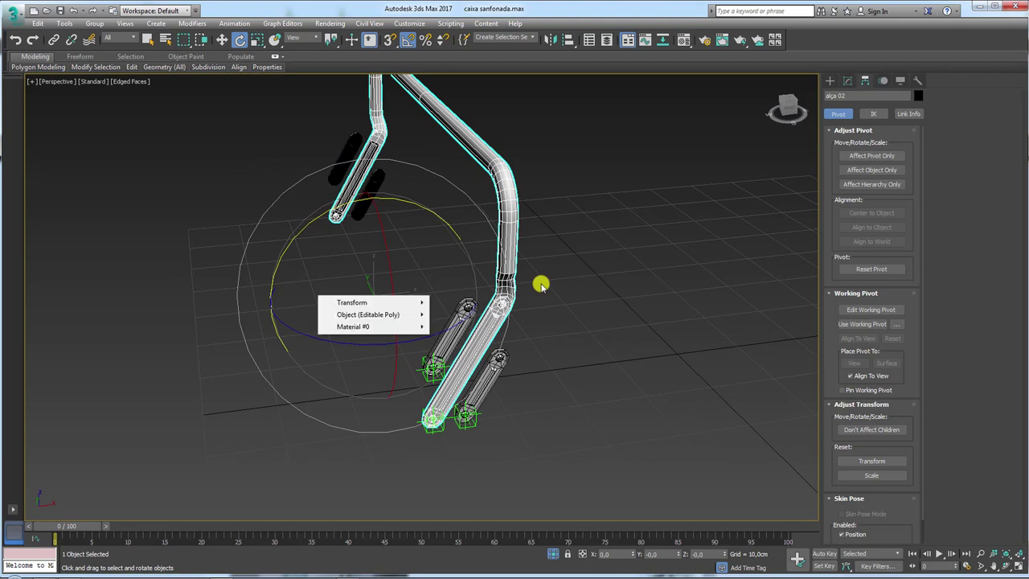
mouse_move(369, 302)
mouse_move(458, 314)
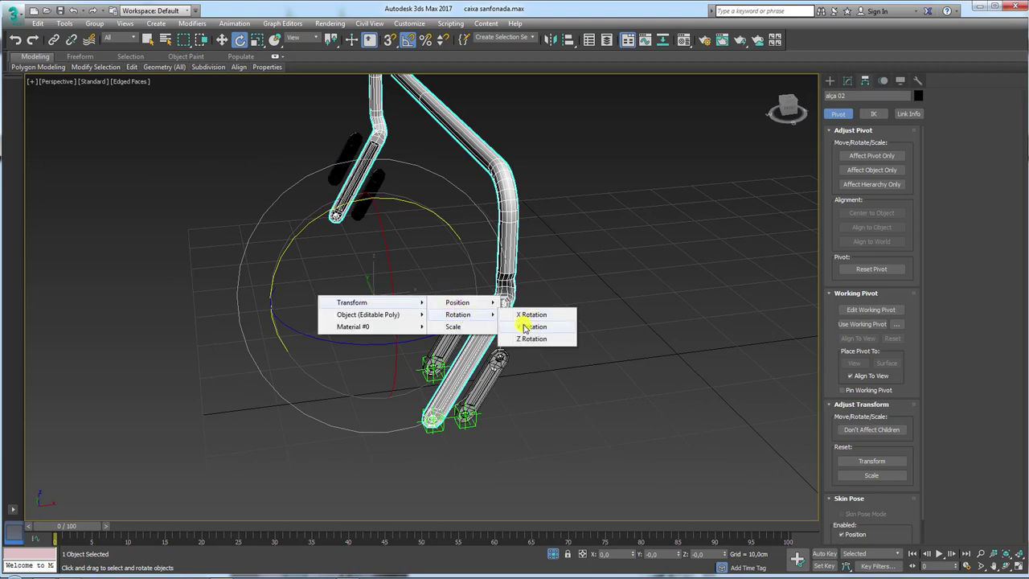
Wire alça 02's Y Rotation two-way to Point006's Y Rotation.
click(527, 326)
click(427, 381)
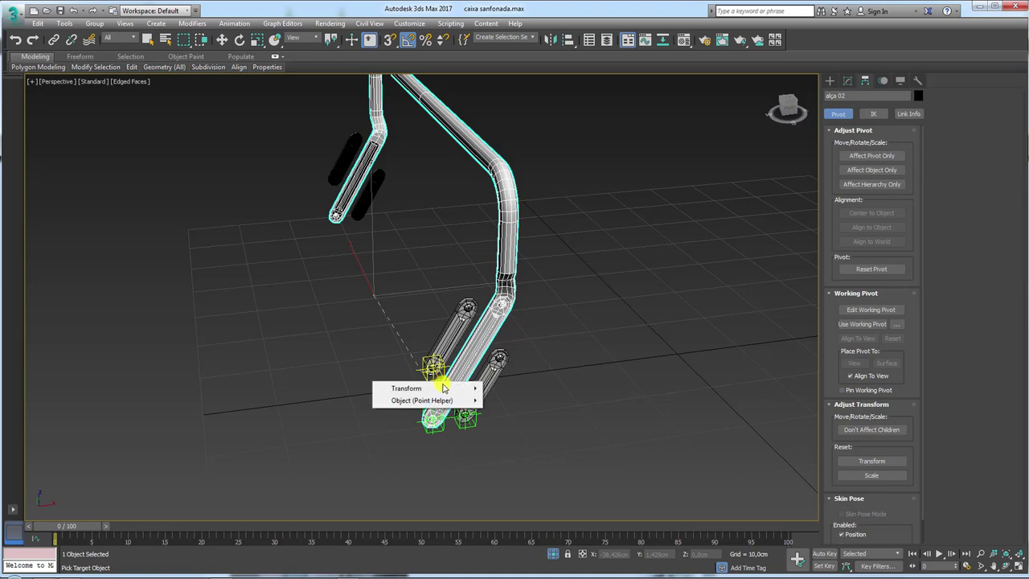
click(581, 412)
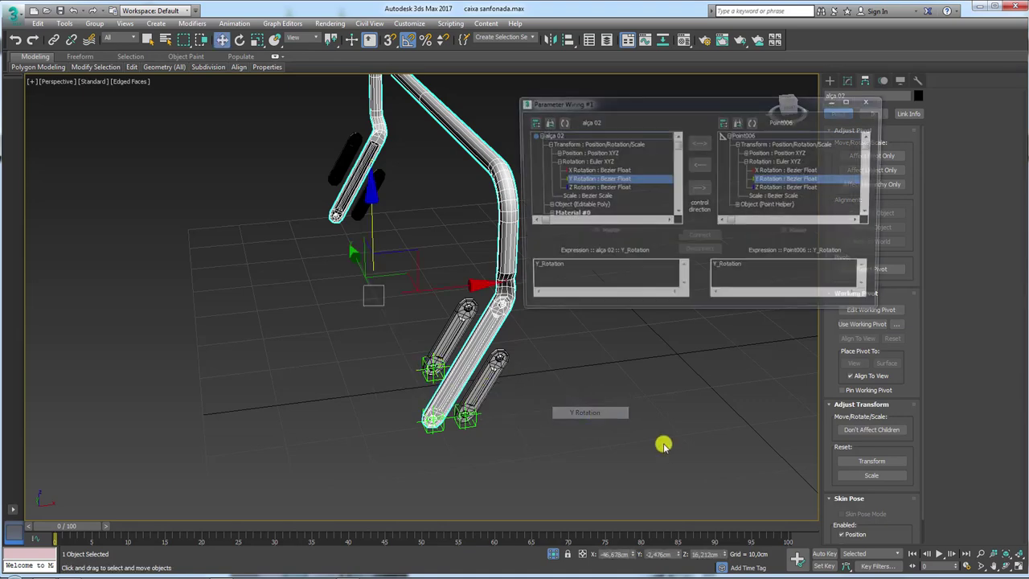
click(700, 143)
click(700, 238)
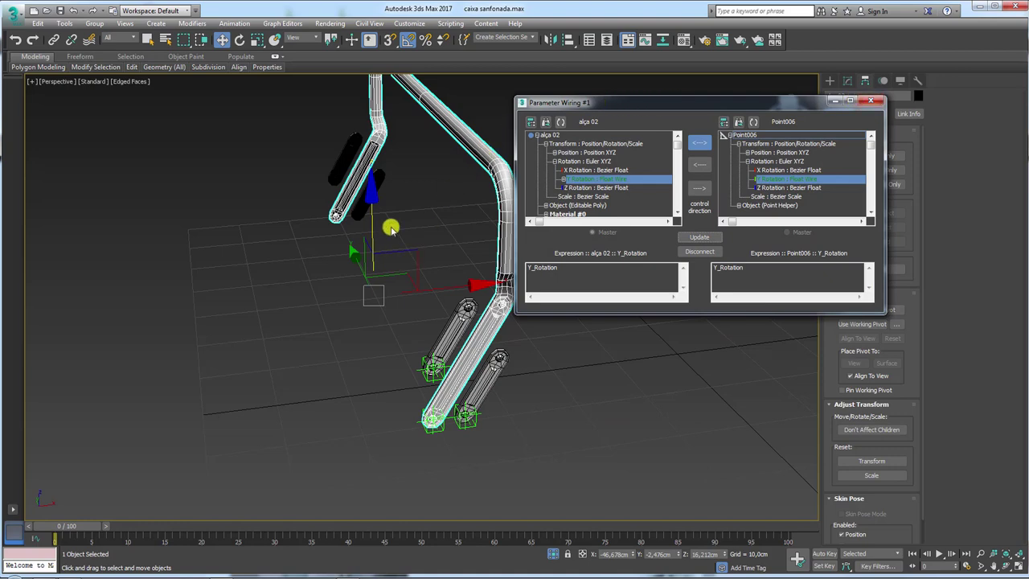
Change Point006's expression to -Y_Rotation and verify the inverted motion by rotating the handle.
key(e)
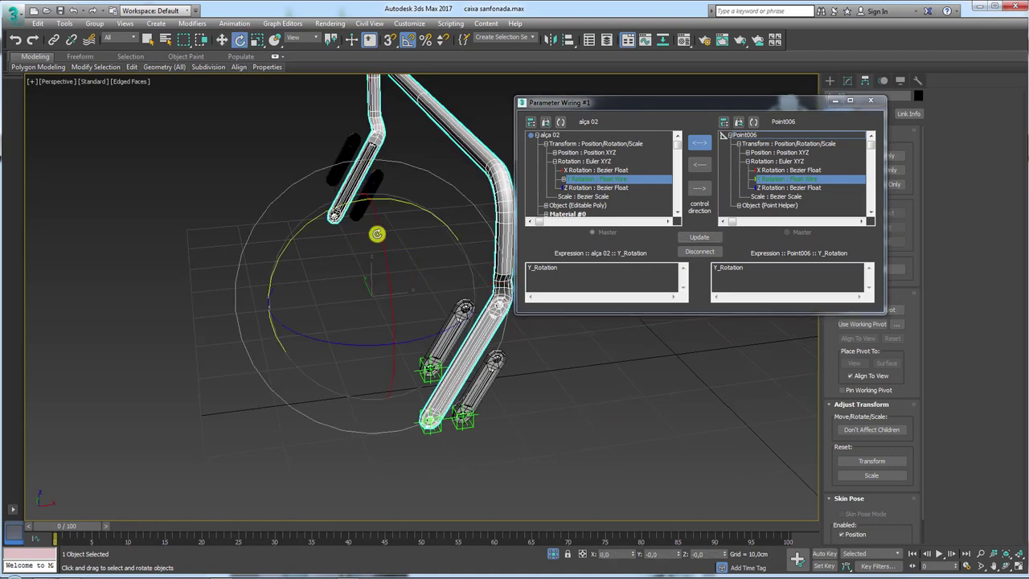
mouse_move(332, 216)
mouse_down()
mouse_move(306, 234)
mouse_move(331, 225)
mouse_up()
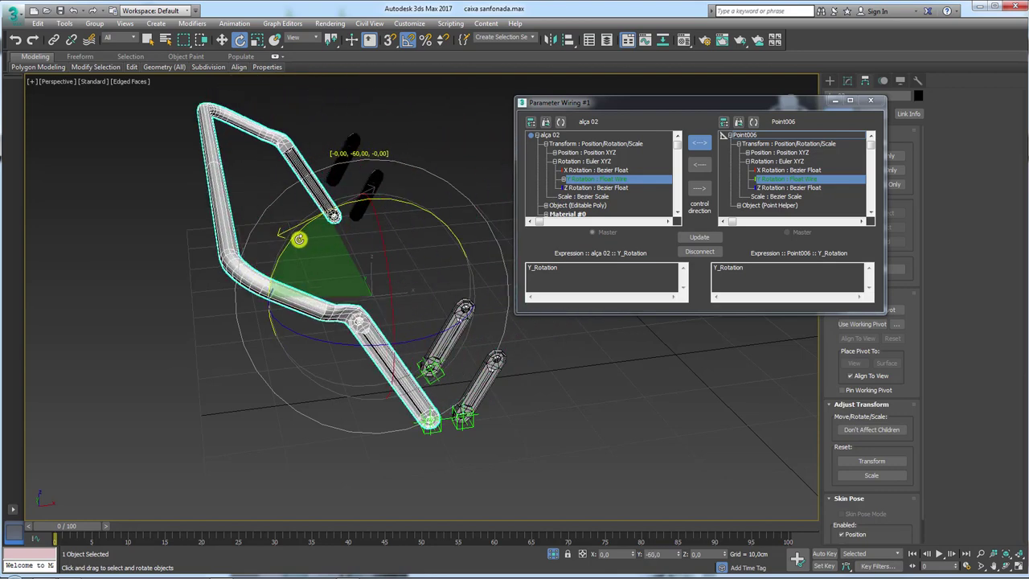
drag(331, 225, 305, 249)
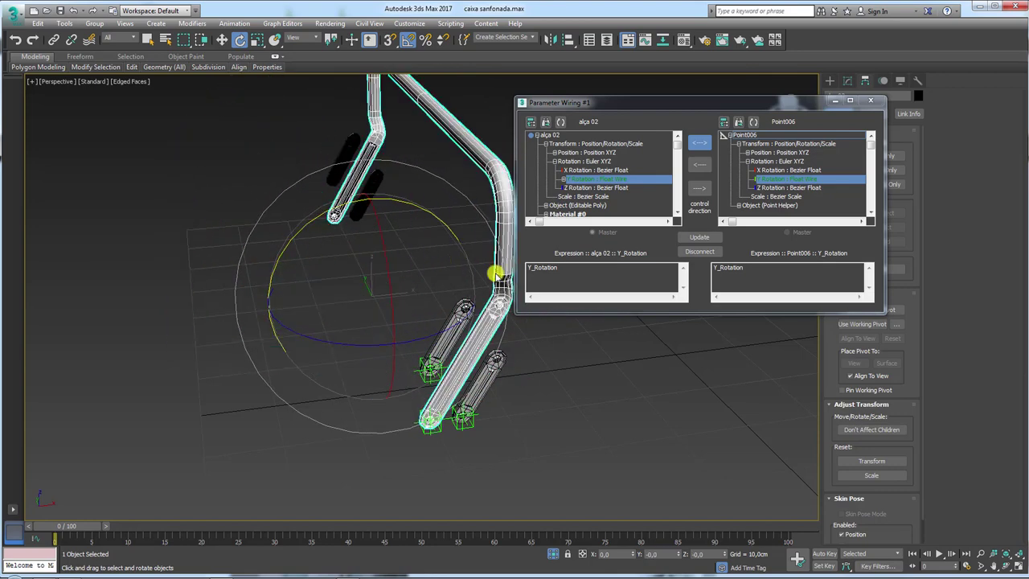
click(713, 271)
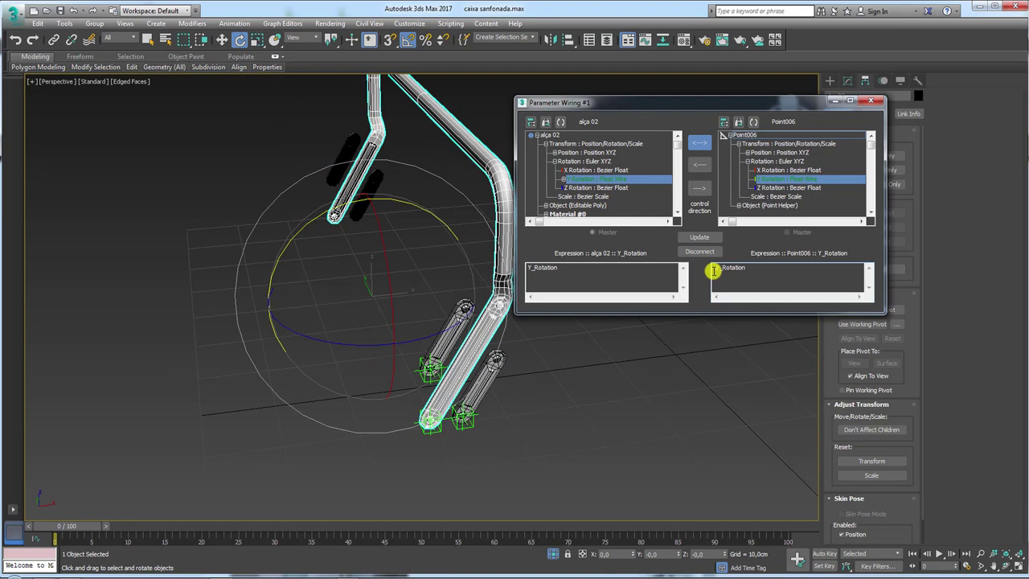
text(-)
click(699, 237)
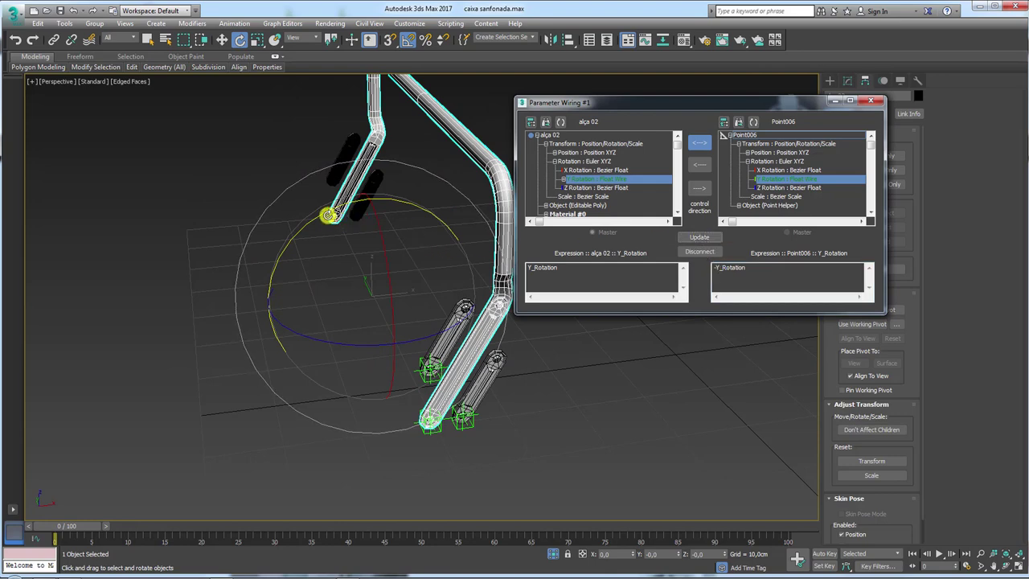
mouse_move(328, 215)
mouse_down()
mouse_move(307, 229)
mouse_move(558, 362)
mouse_up()
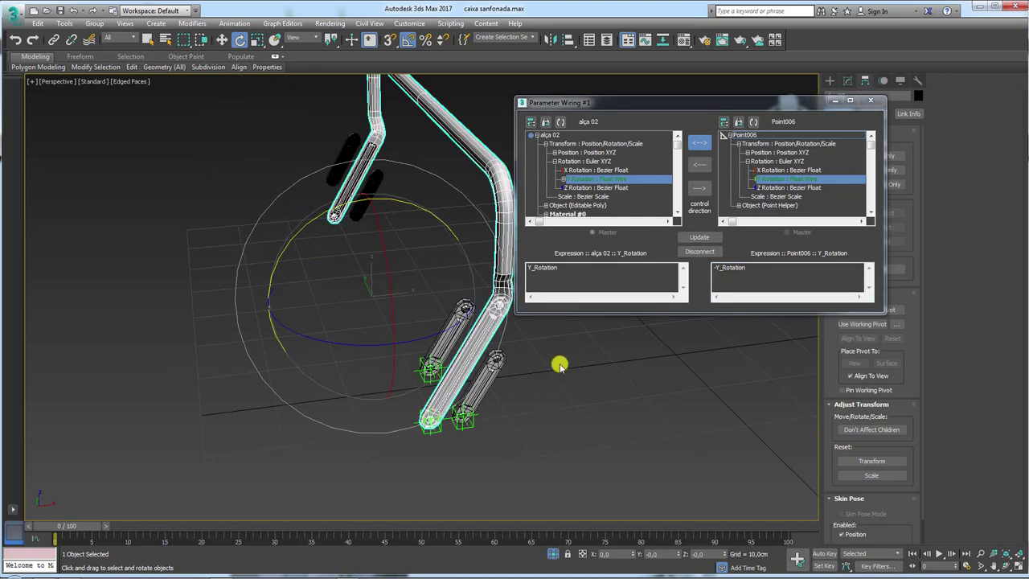
click(465, 418)
Wire alça 02's Y Rotation two-way to Point004's Y Rotation as -Y_Rotation.
click(754, 120)
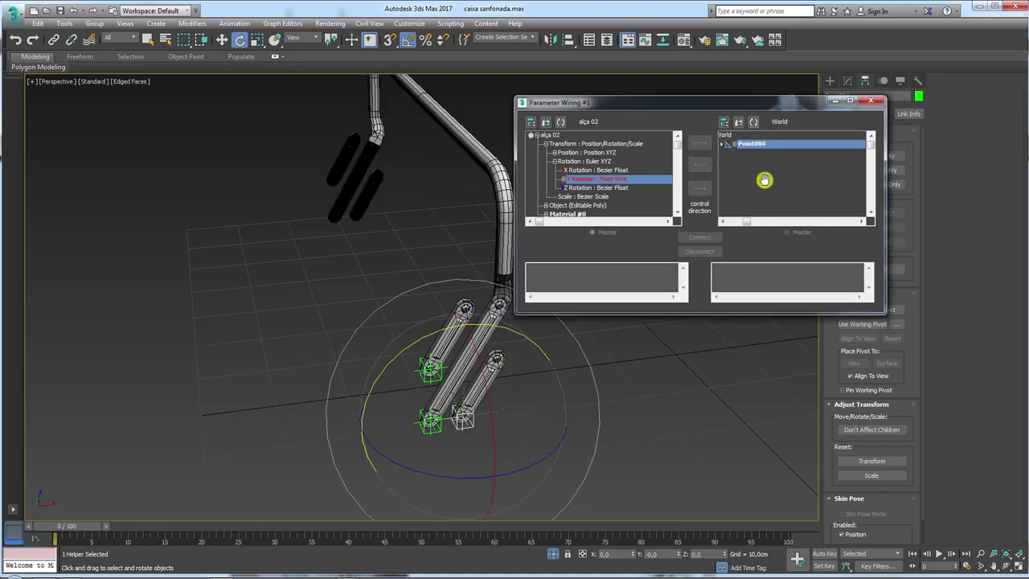
click(734, 144)
click(745, 152)
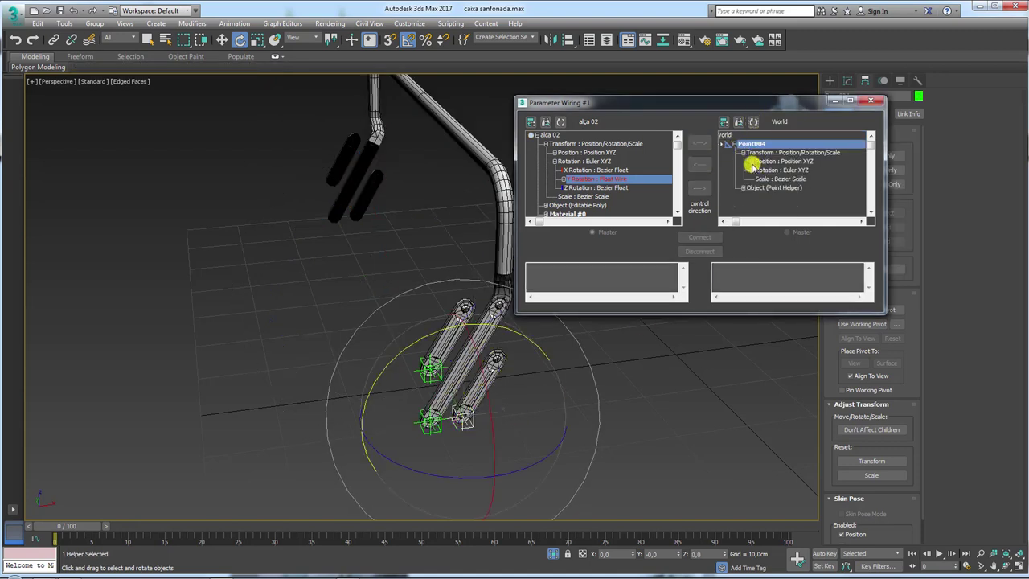
click(752, 170)
click(760, 187)
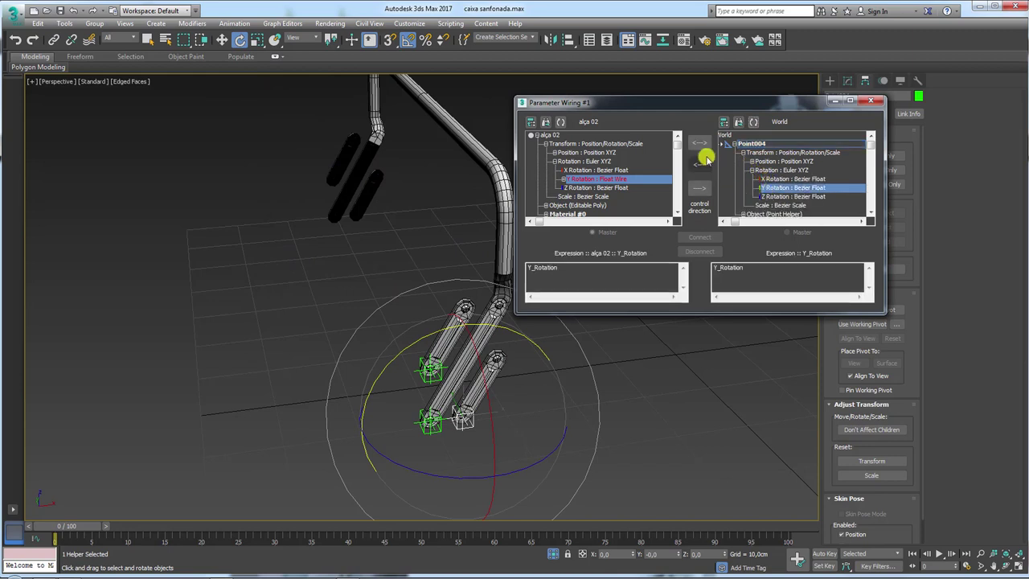
click(701, 143)
click(699, 236)
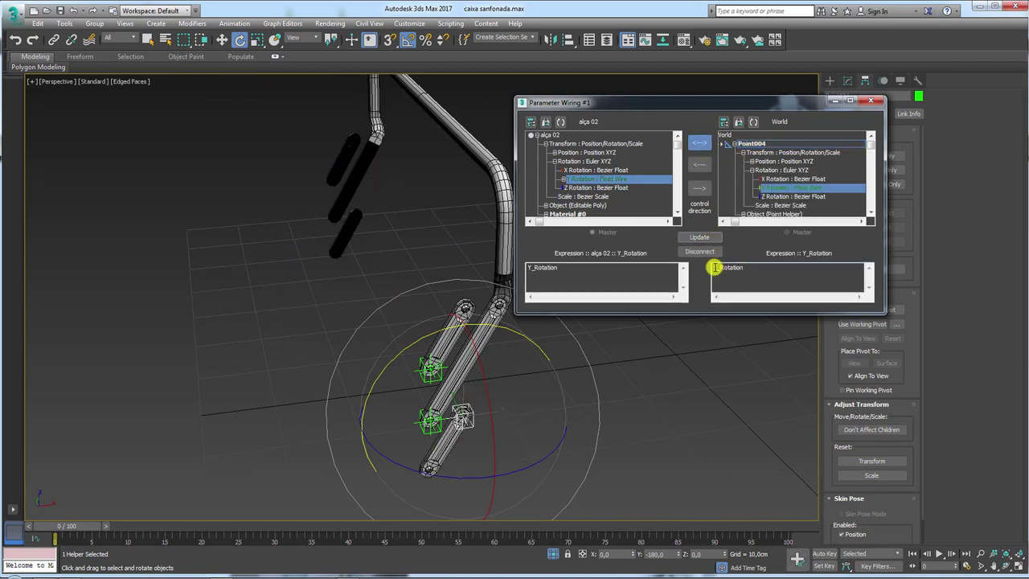
text(-)
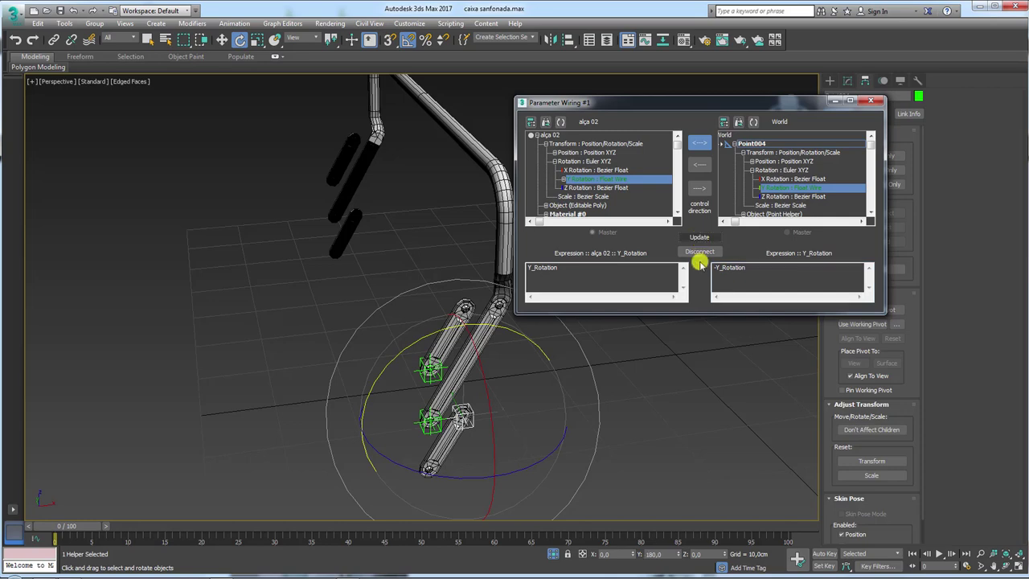
click(699, 236)
Select alça 02 and test-rotate it to check both wired helpers.
click(724, 416)
click(441, 439)
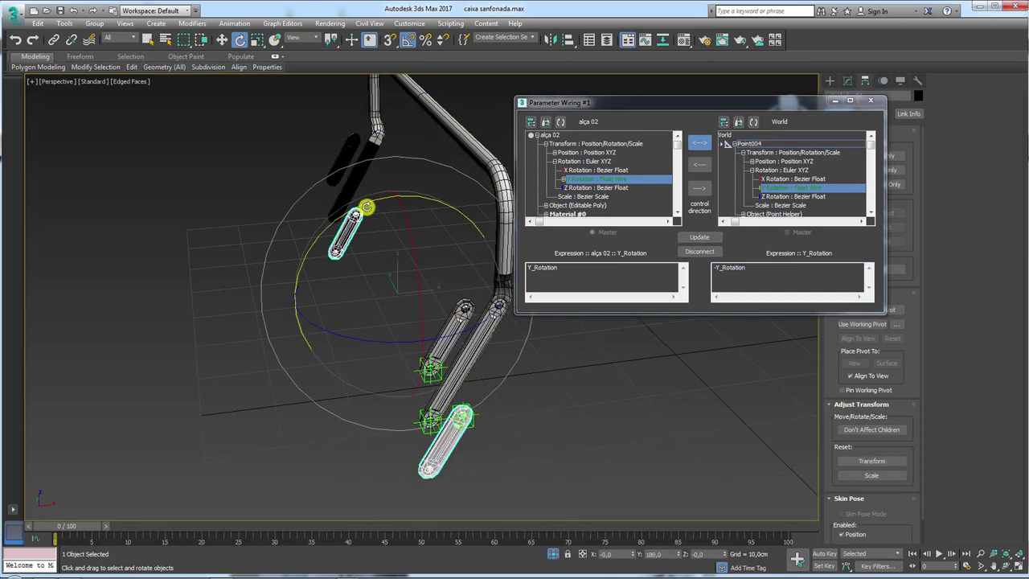
drag(367, 208, 282, 287)
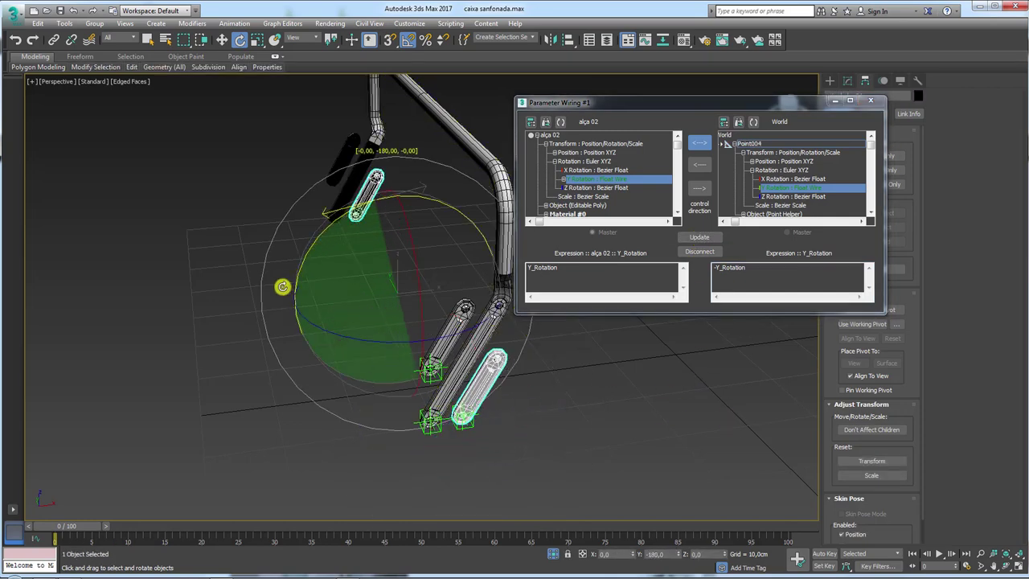
click(702, 179)
drag(739, 105, 804, 94)
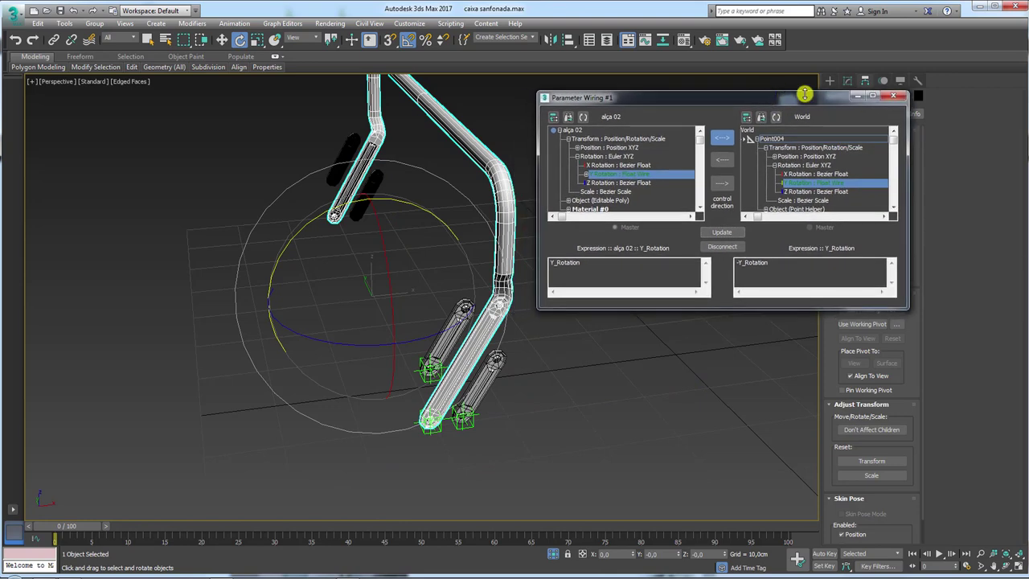
Link the articulador 03 link pieces to the alça 02 handle.
click(856, 96)
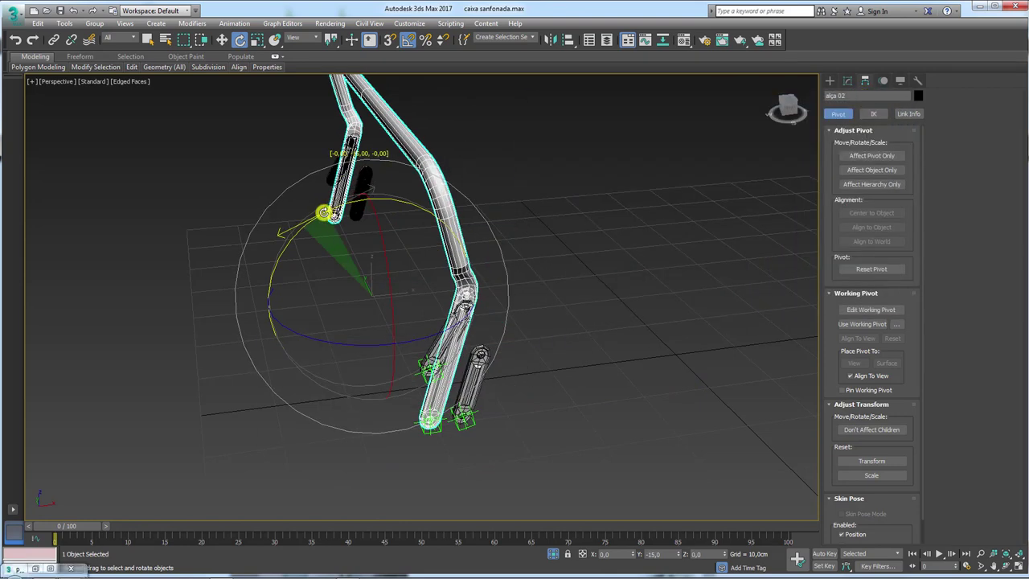
drag(334, 210, 336, 214)
click(624, 347)
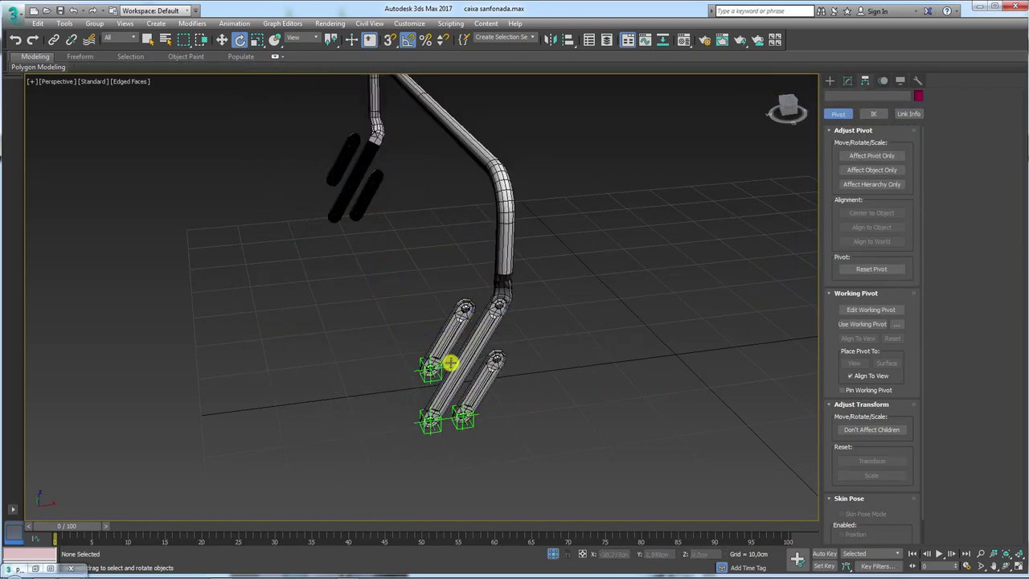
click(444, 344)
click(53, 41)
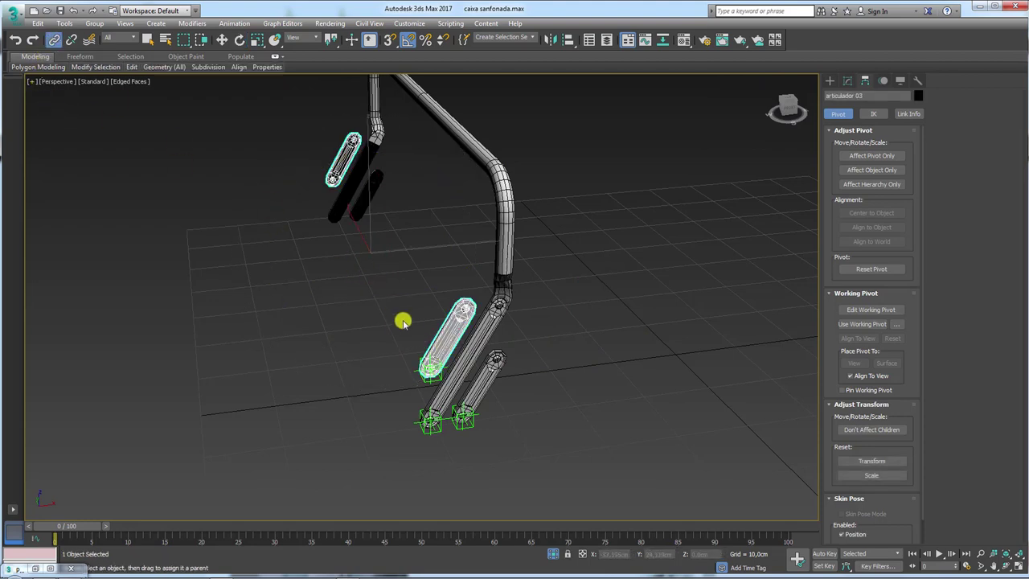
mouse_move(359, 369)
mouse_down()
mouse_move(415, 397)
mouse_move(501, 356)
mouse_up()
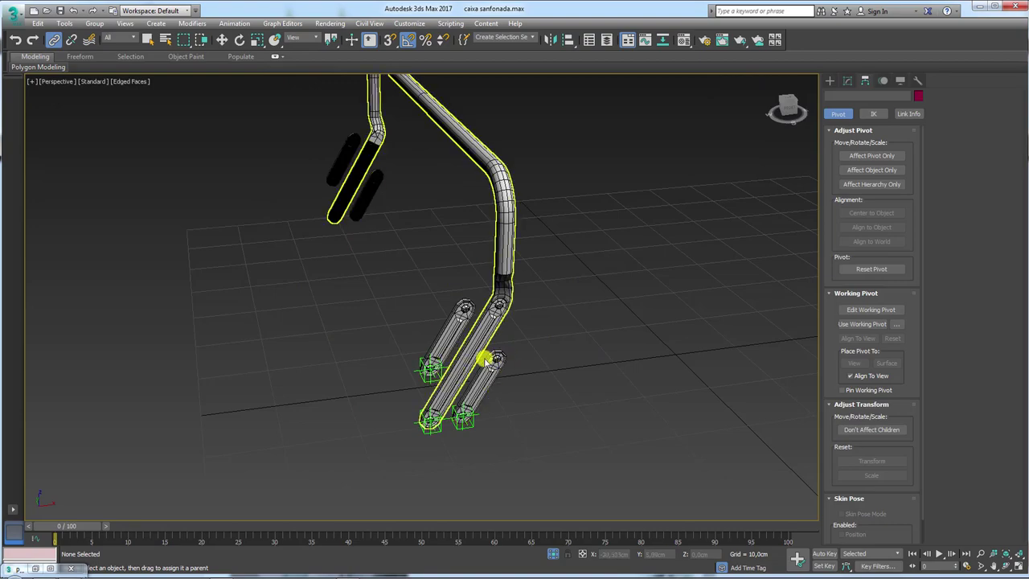
Swing the alça 02 handle about -75° around Y to test the fold.
key(e)
click(482, 340)
mouse_move(333, 211)
mouse_down()
mouse_move(286, 248)
mouse_move(595, 478)
mouse_up()
Exit isolation, zoom out, and select the second handle plus both lid panels.
click(554, 554)
middle_drag(590, 405, 523, 451)
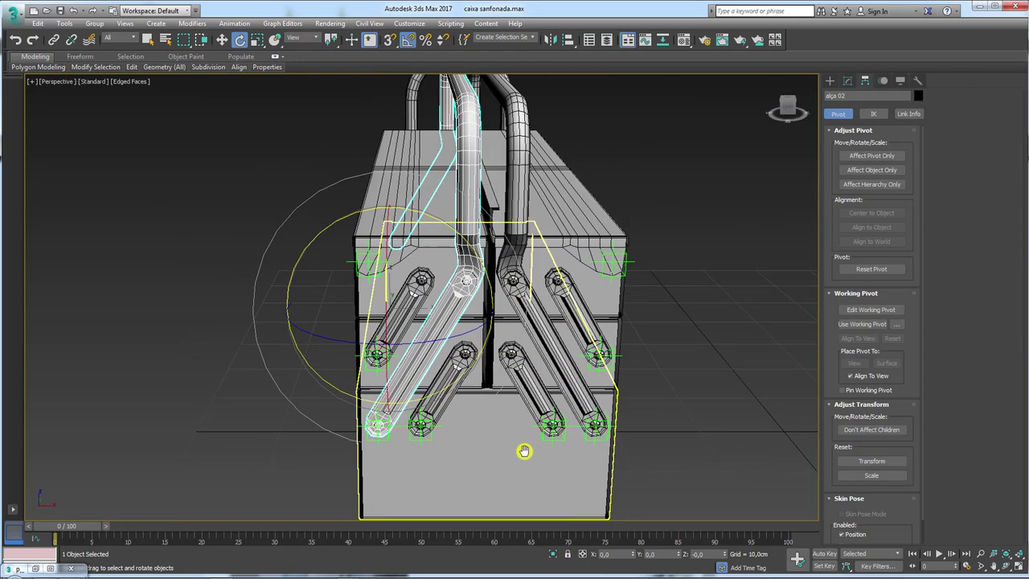
scroll(524, 451, down, 3)
ctrl+click(523, 260)
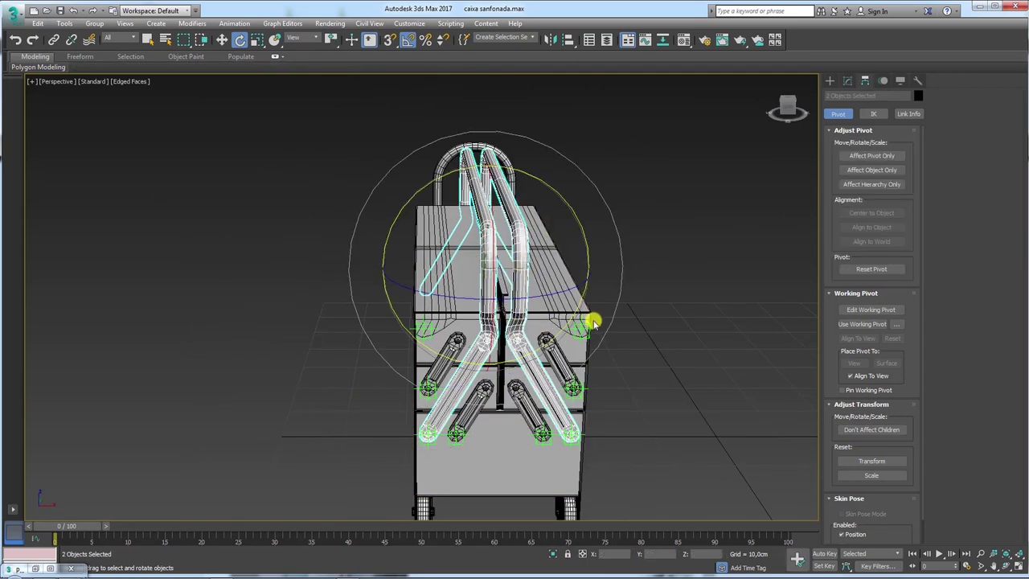
ctrl+click(579, 301)
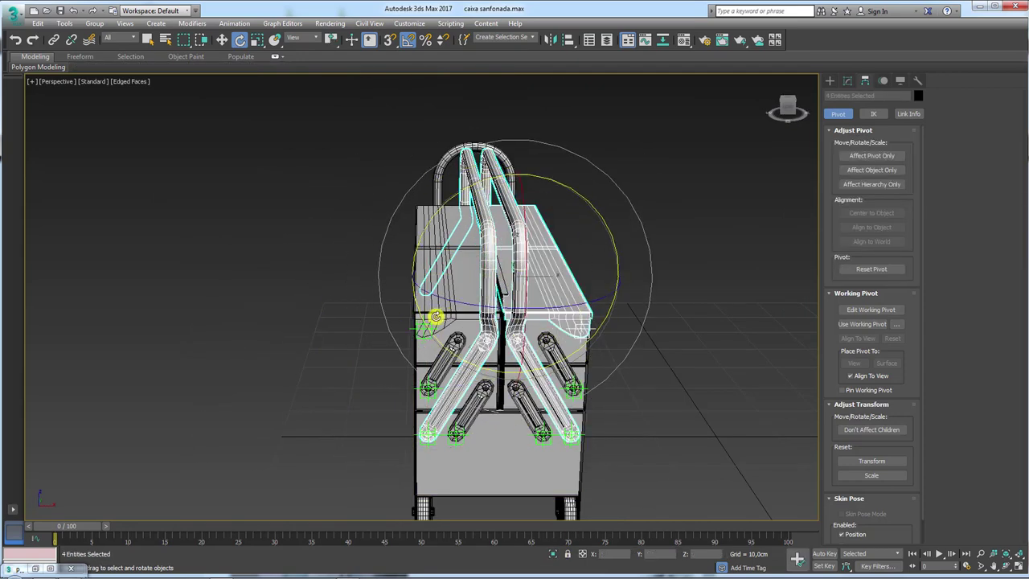
ctrl+click(435, 316)
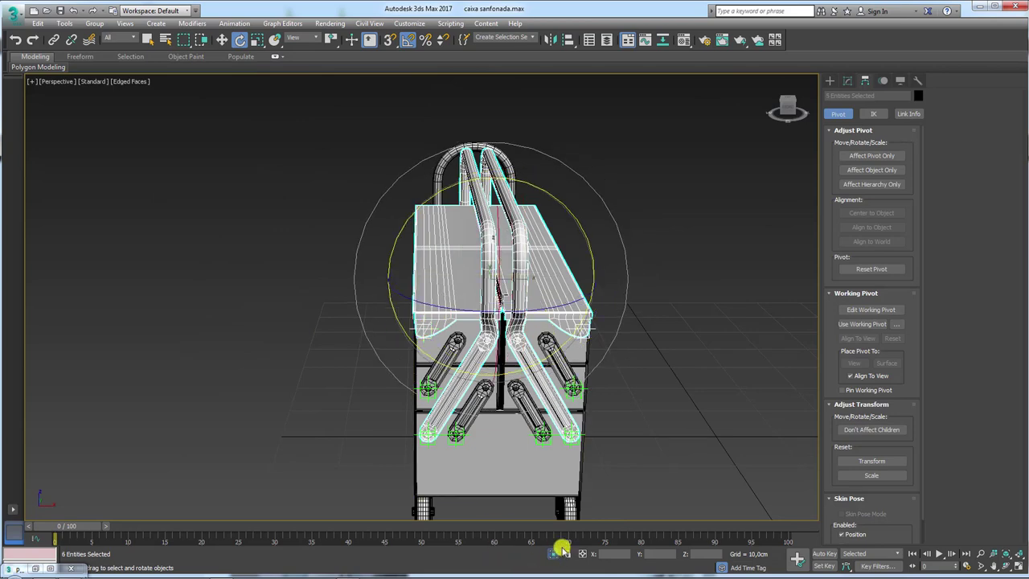
Orbit to a three-quarter view from above and select the alça 01 handle.
alt+middle_drag(561, 548, 616, 353)
click(611, 368)
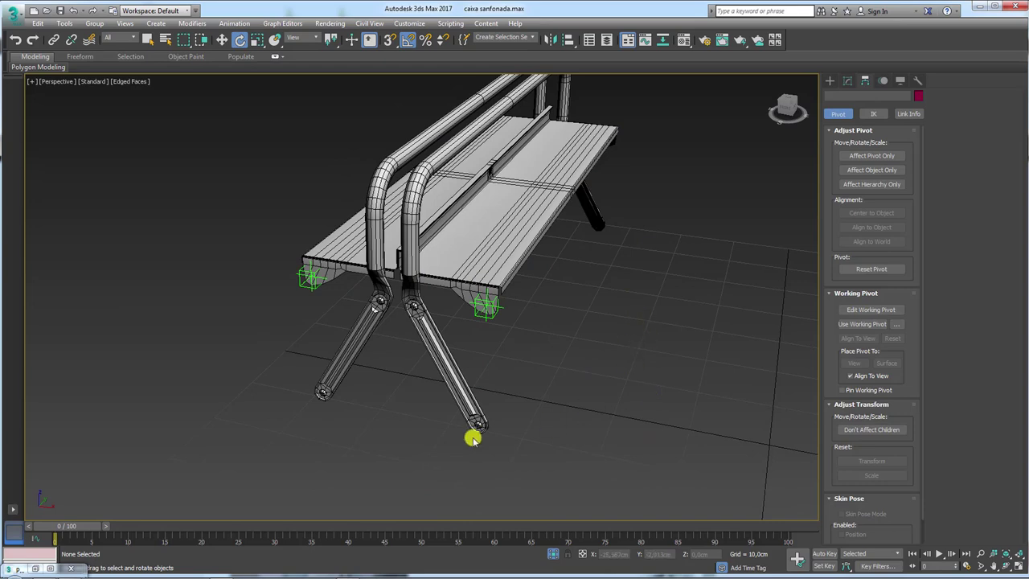
mouse_move(455, 237)
alt+middle_down()
mouse_move(473, 320)
mouse_move(466, 310)
mouse_move(484, 298)
mouse_move(386, 359)
alt+middle_up()
click(385, 360)
mouse_move(549, 273)
alt+middle_down()
mouse_move(563, 278)
mouse_move(556, 233)
alt+middle_up()
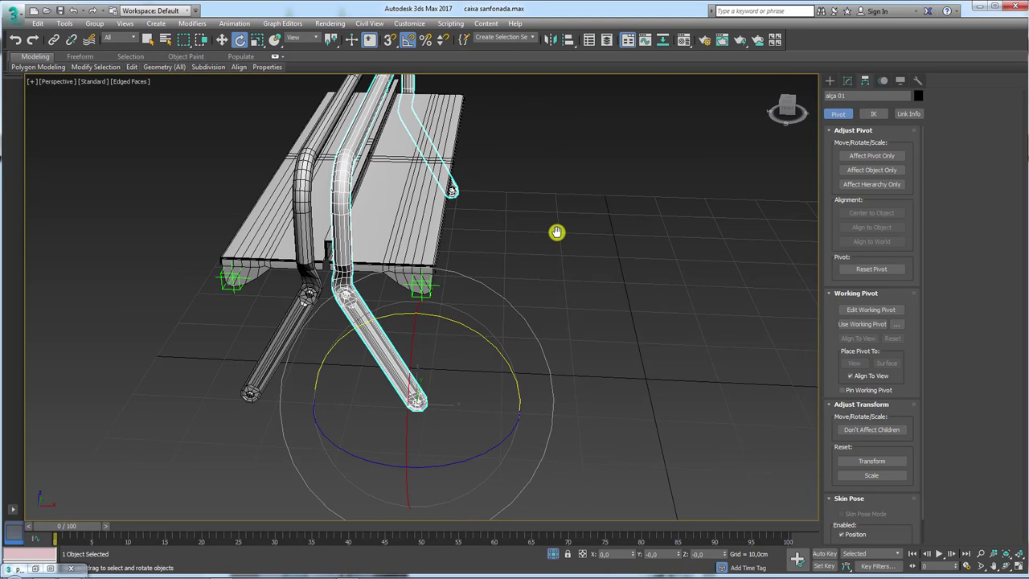
Wire alça 01's Y Rotation two-way to the point helper's Y Rotation.
key(ctrl+5)
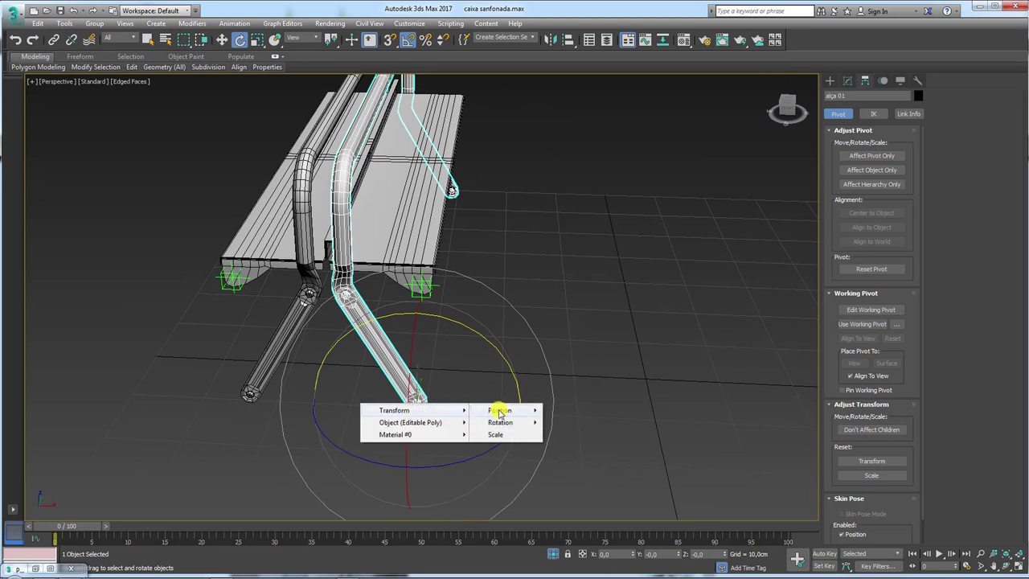
click(591, 438)
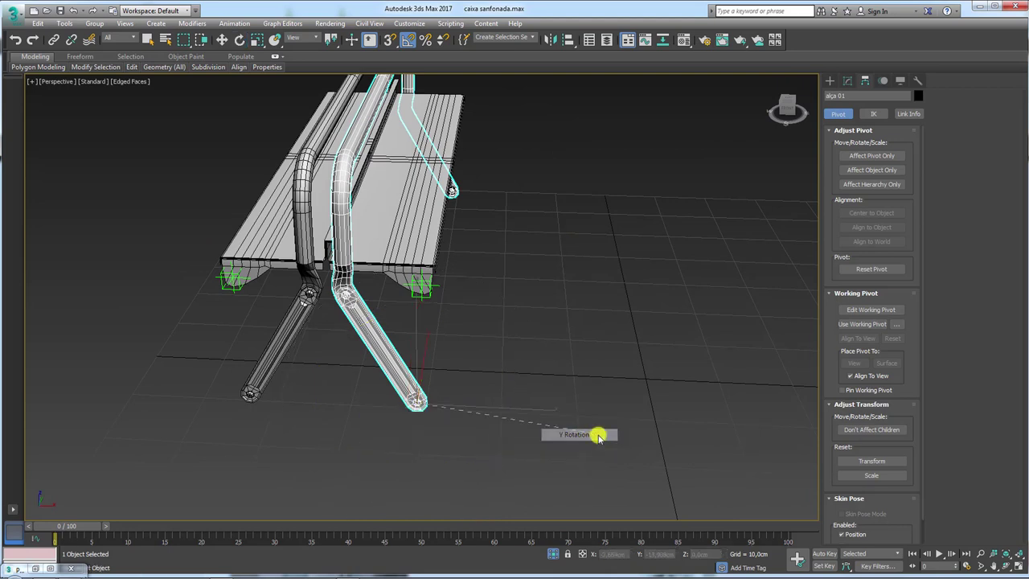
click(437, 285)
mouse_move(416, 293)
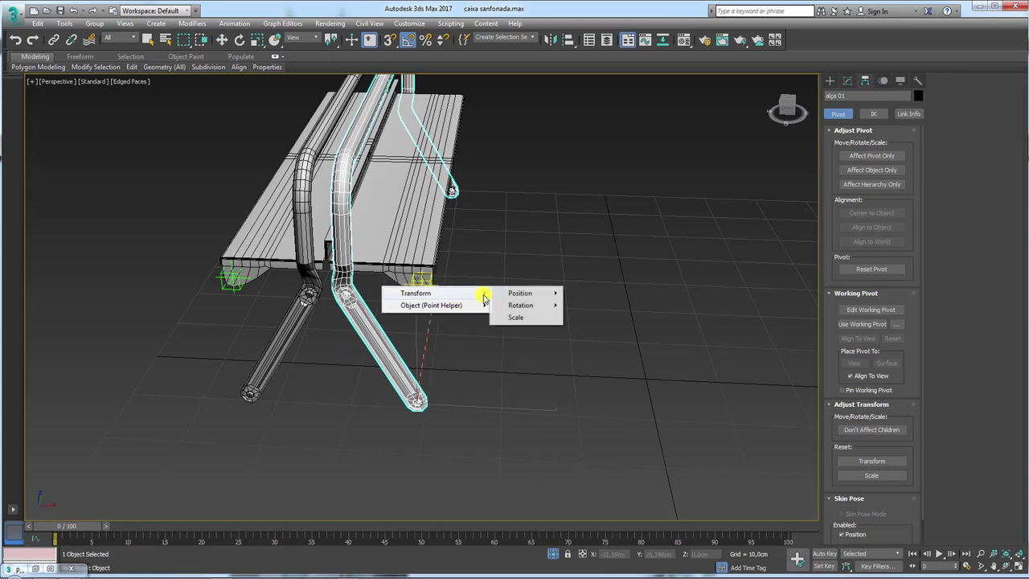
click(595, 317)
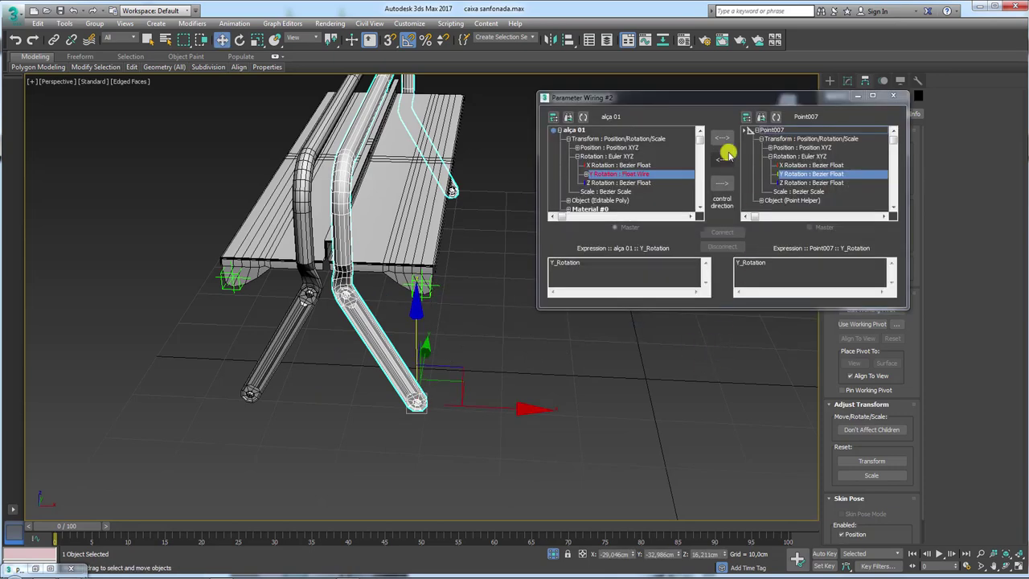
click(722, 137)
click(722, 229)
Rotate the point helper to stand the lid upright, then test-turn alça 01.
alt+middle_drag(522, 294, 418, 321)
key(e)
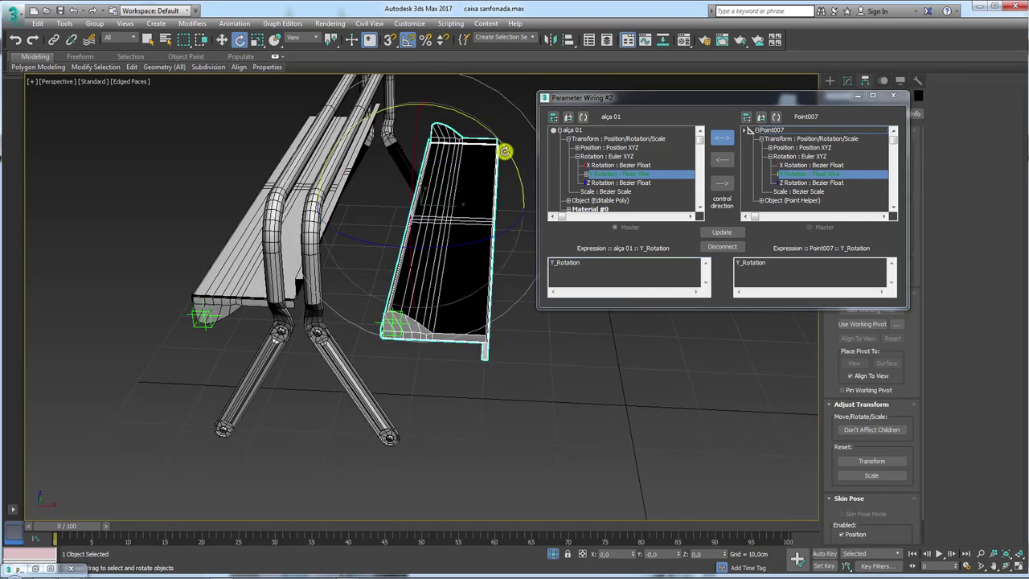
mouse_move(504, 154)
mouse_down()
mouse_move(440, 118)
mouse_move(392, 108)
mouse_up()
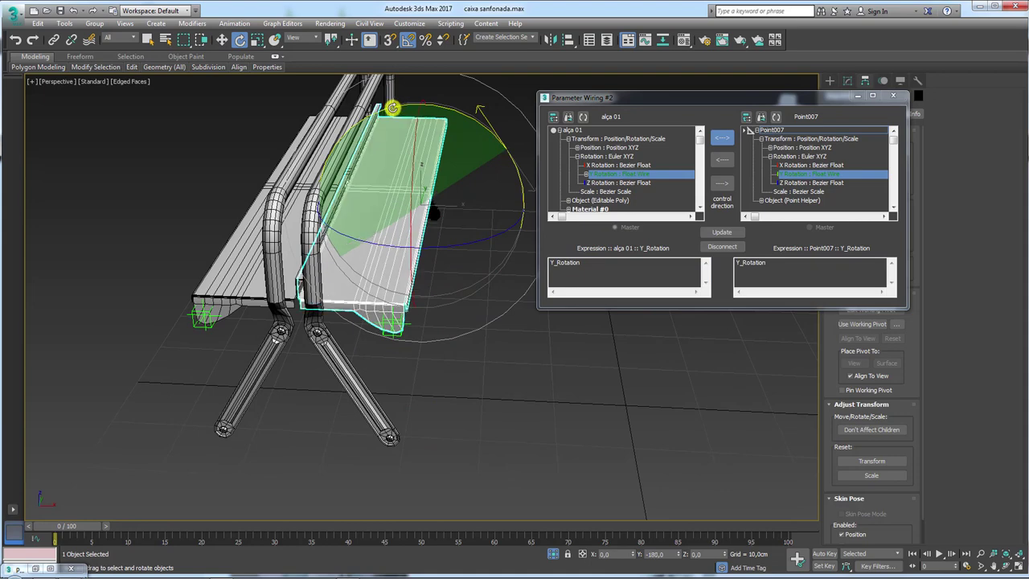
click(389, 424)
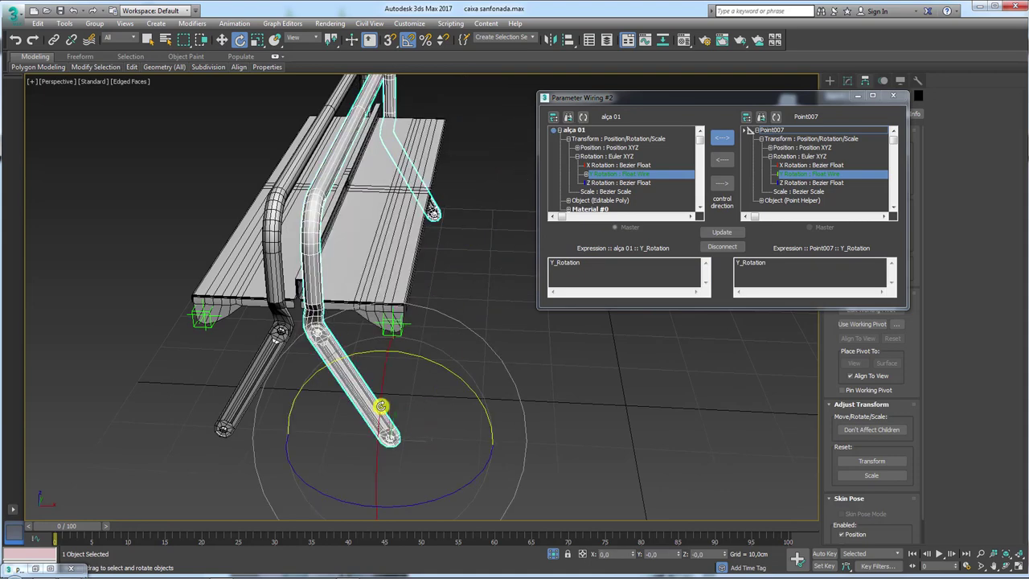
drag(452, 362, 464, 385)
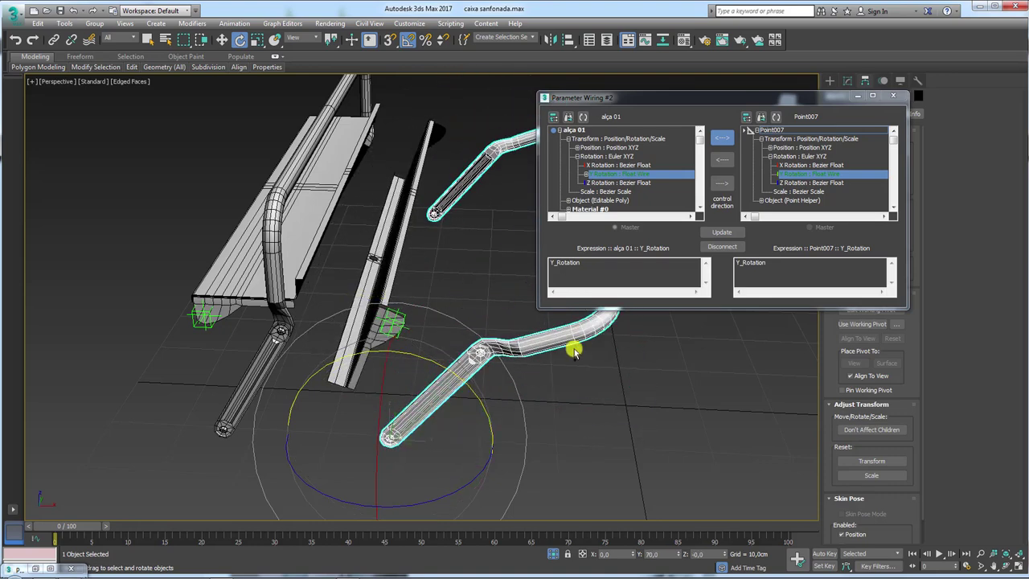
drag(464, 385, 574, 345)
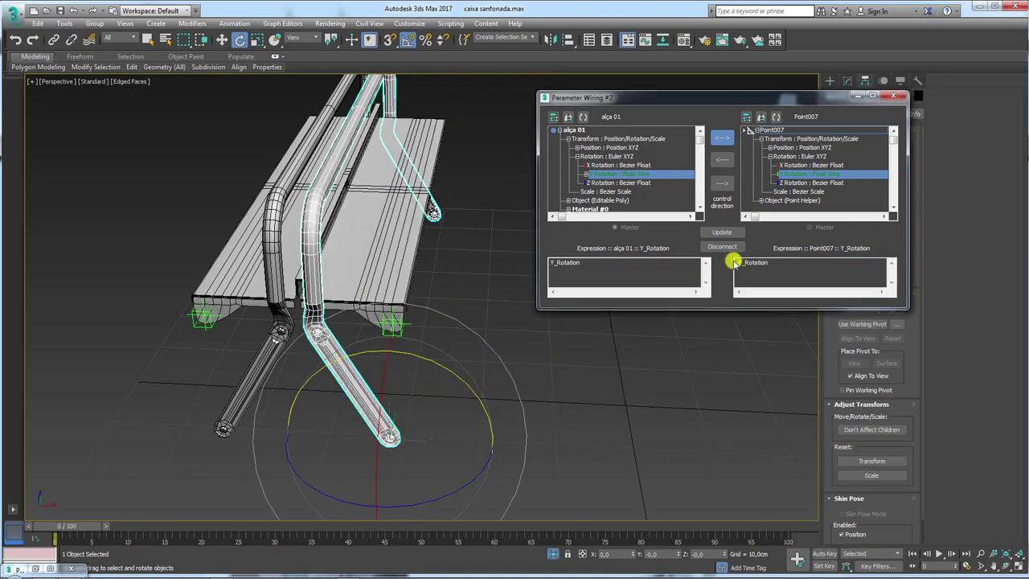
Set Point007's expression to -Y_Rotation and check the tray follows the handle.
click(722, 232)
mouse_move(436, 361)
mouse_down()
mouse_move(480, 400)
mouse_move(282, 349)
mouse_up()
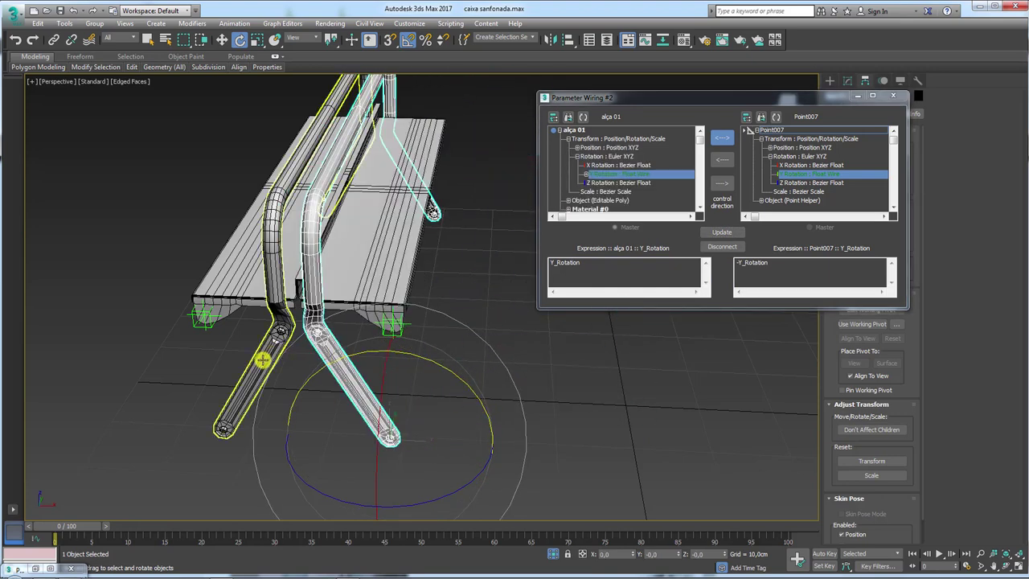
click(262, 361)
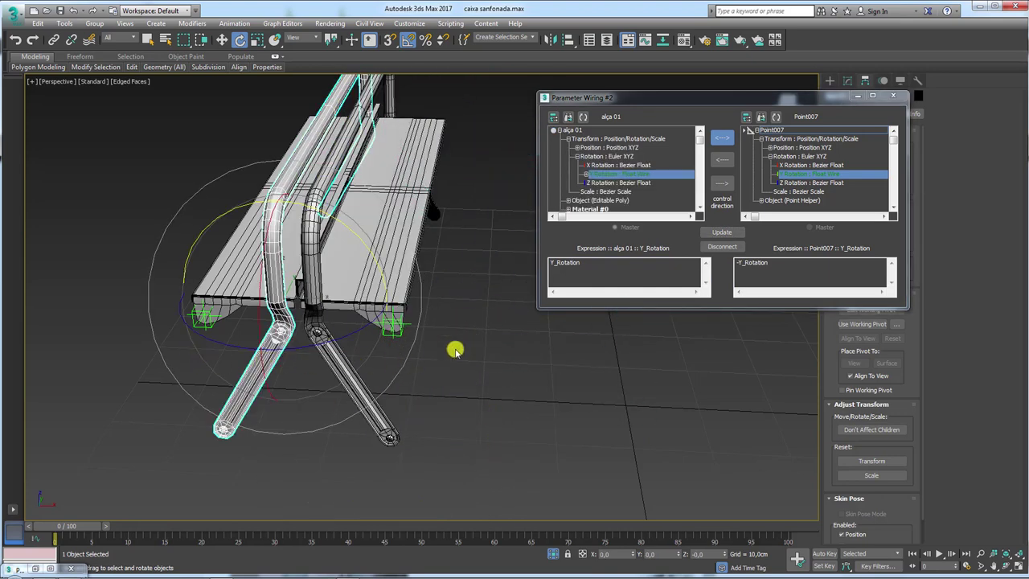
Load alça 02 as the wiring source and pick its Y Rotation track.
click(583, 117)
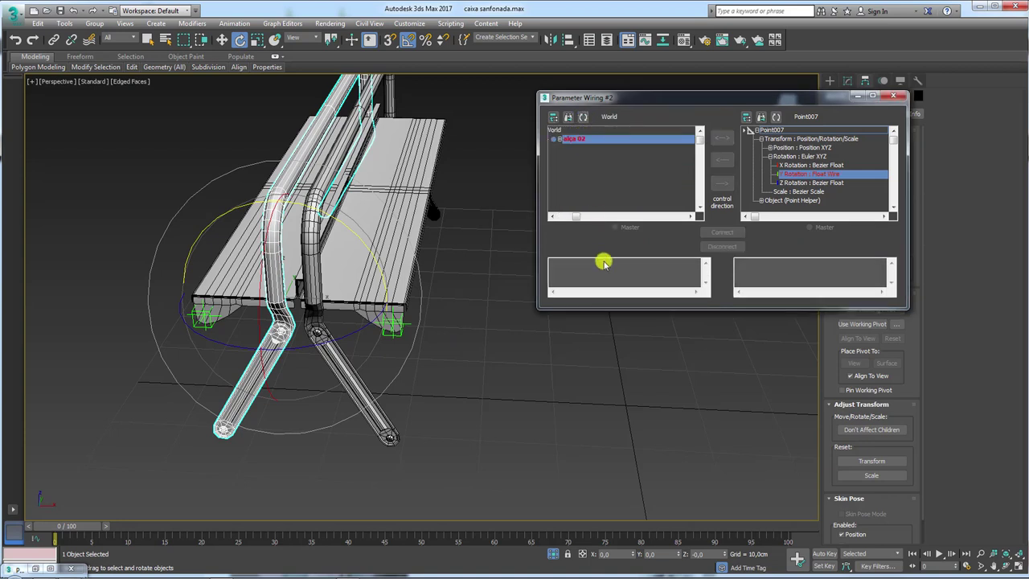
click(561, 139)
click(568, 148)
click(577, 164)
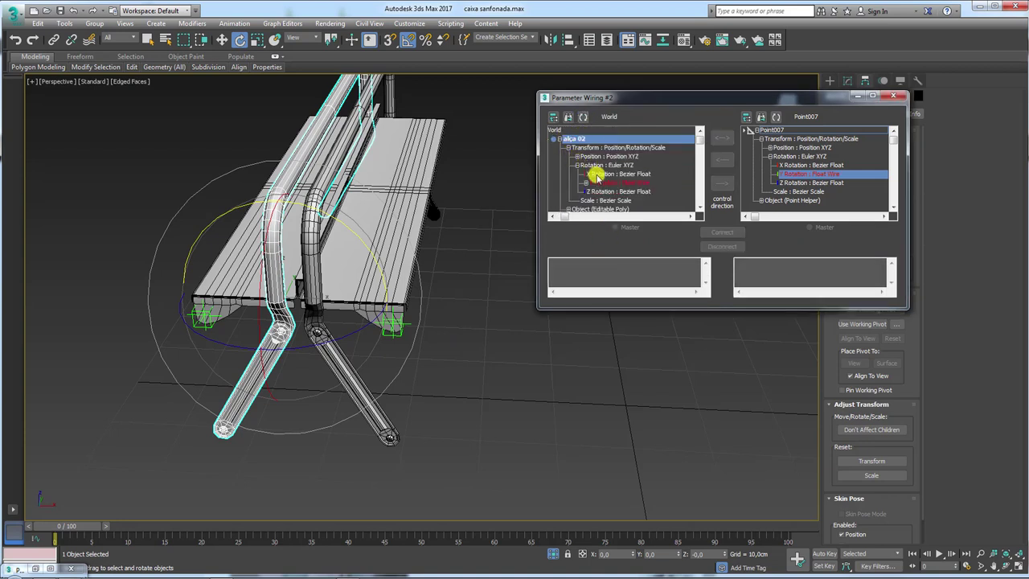
click(586, 183)
click(603, 182)
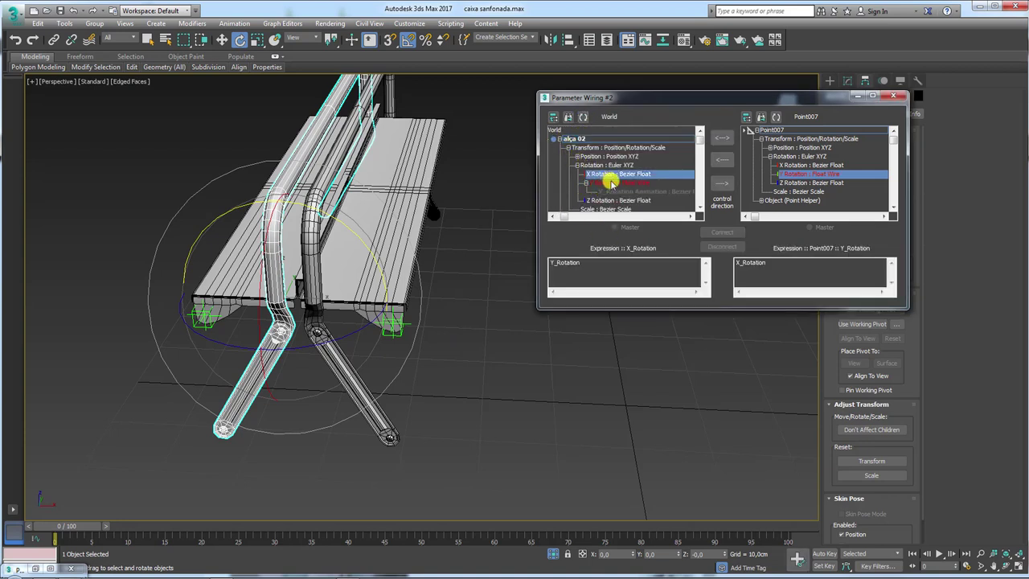
Load Point008 as the wiring target and pick its Y Rotation track.
click(201, 318)
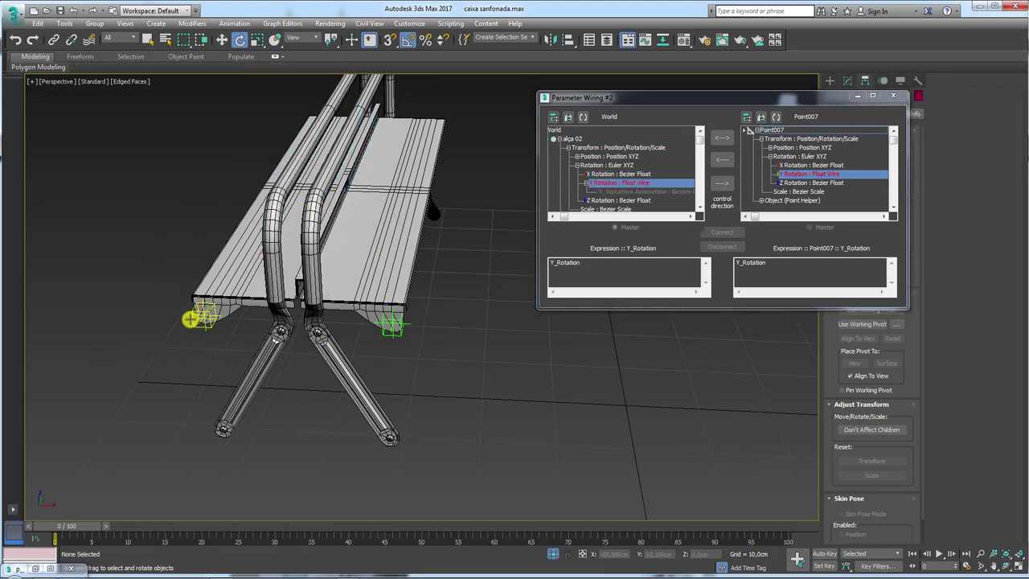
middle_drag(190, 328, 235, 308)
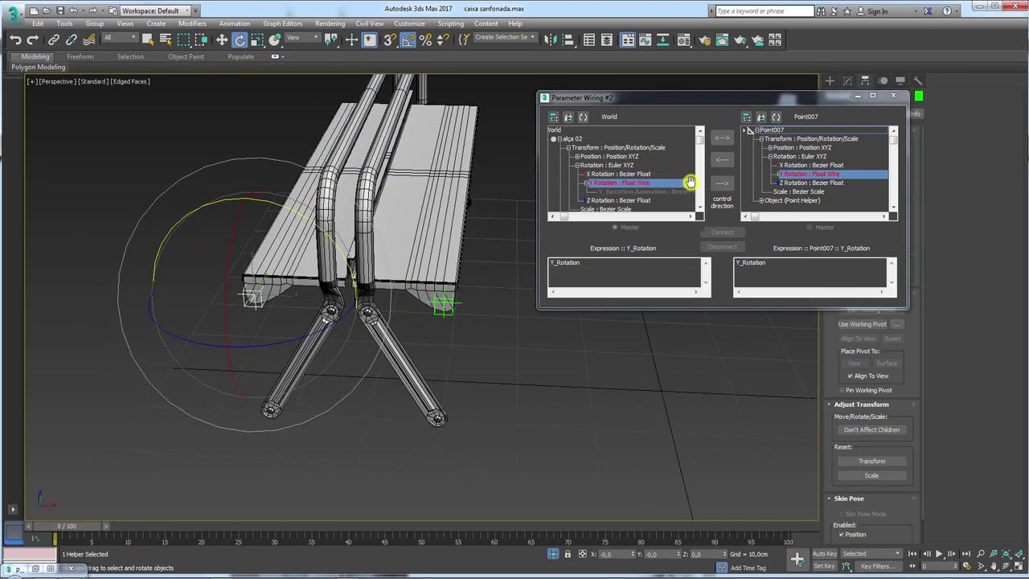
click(777, 118)
click(764, 140)
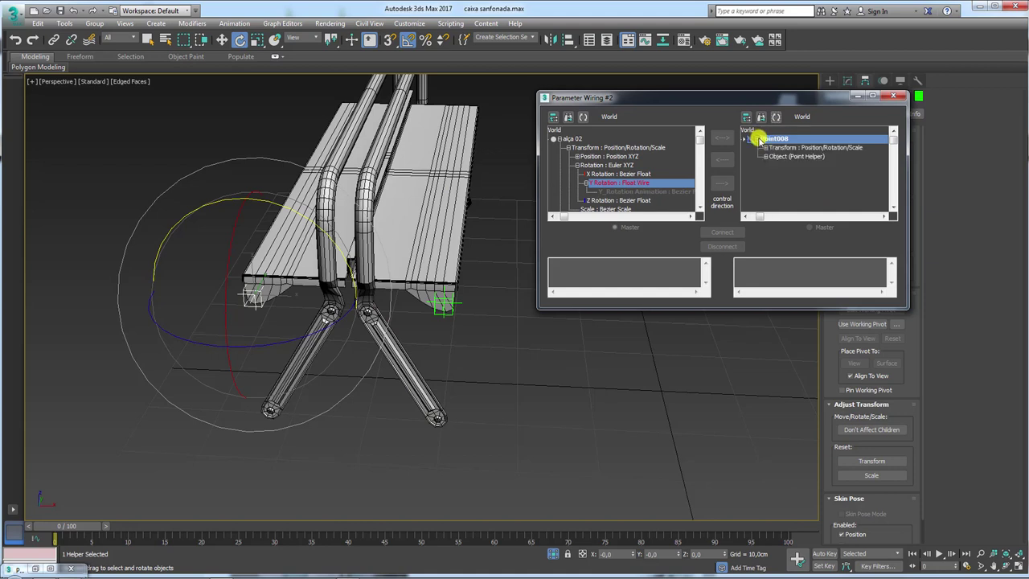
click(767, 149)
click(773, 165)
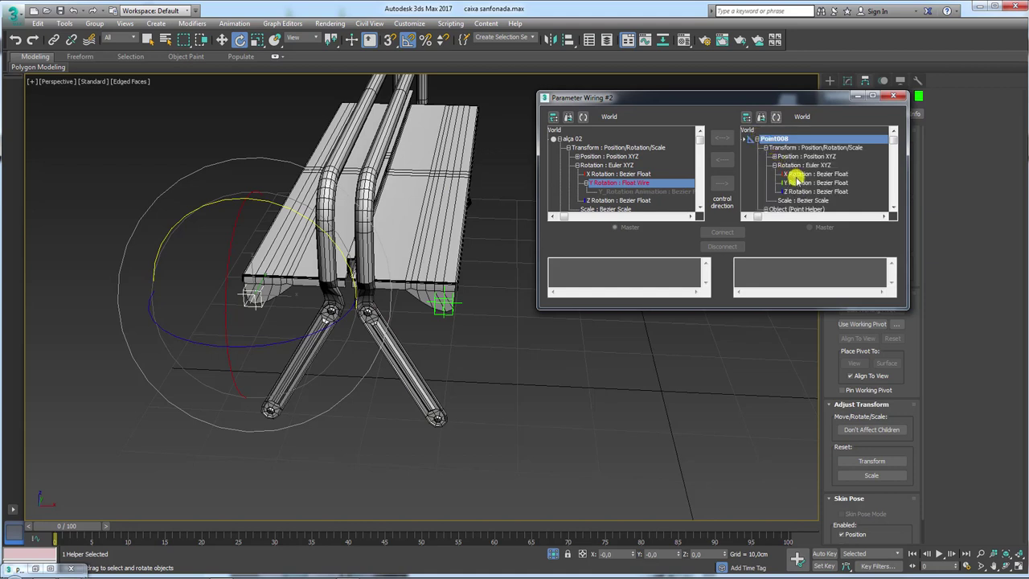
click(797, 182)
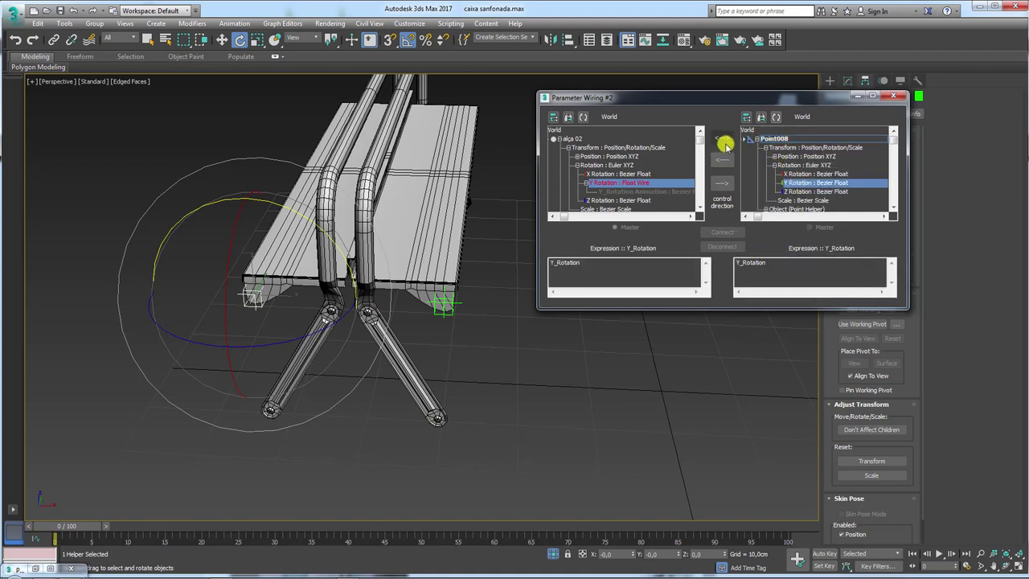
Connect the Y rotations two-way and apply the -Y_Rotation expression.
click(723, 139)
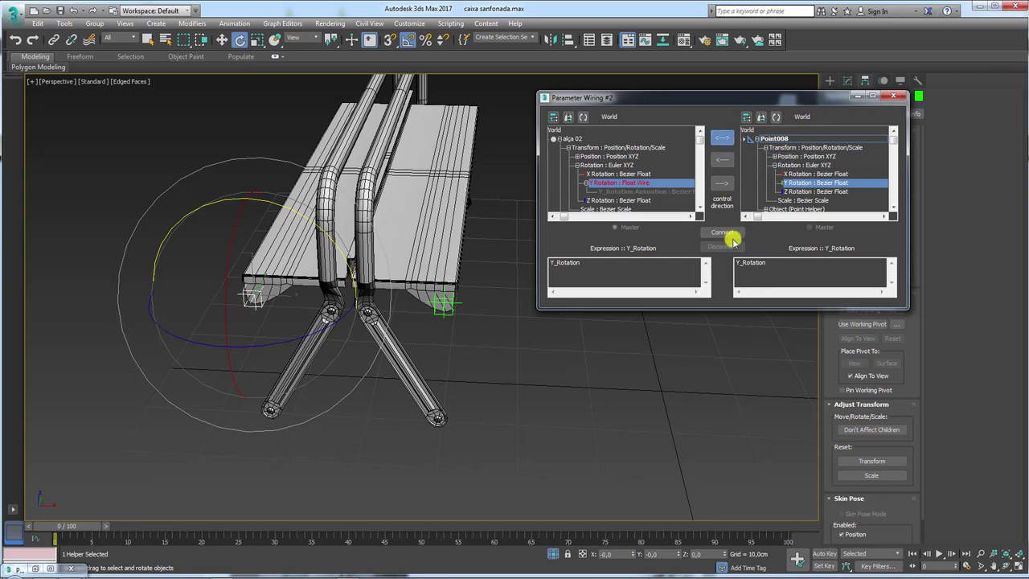
click(722, 232)
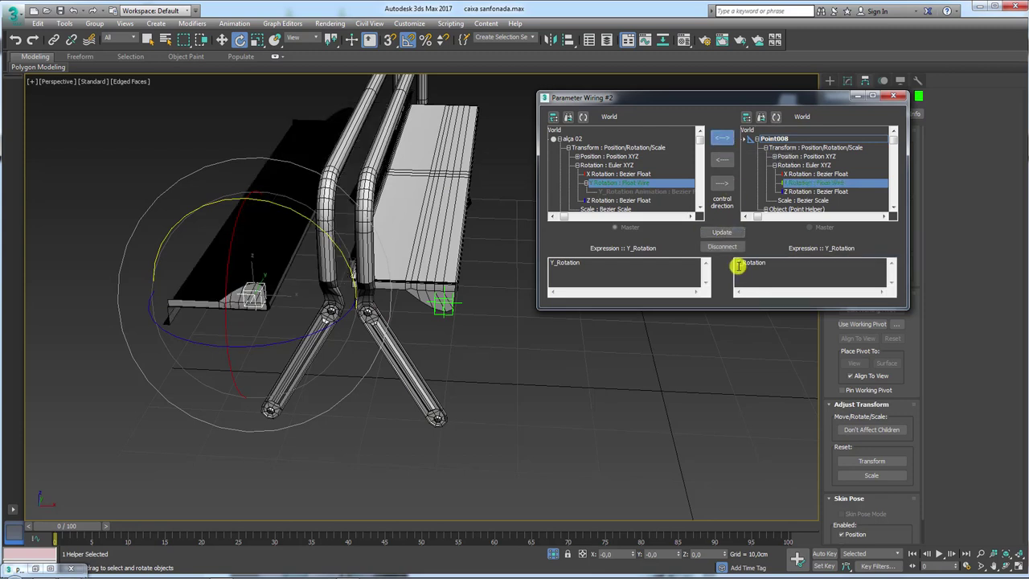
click(723, 232)
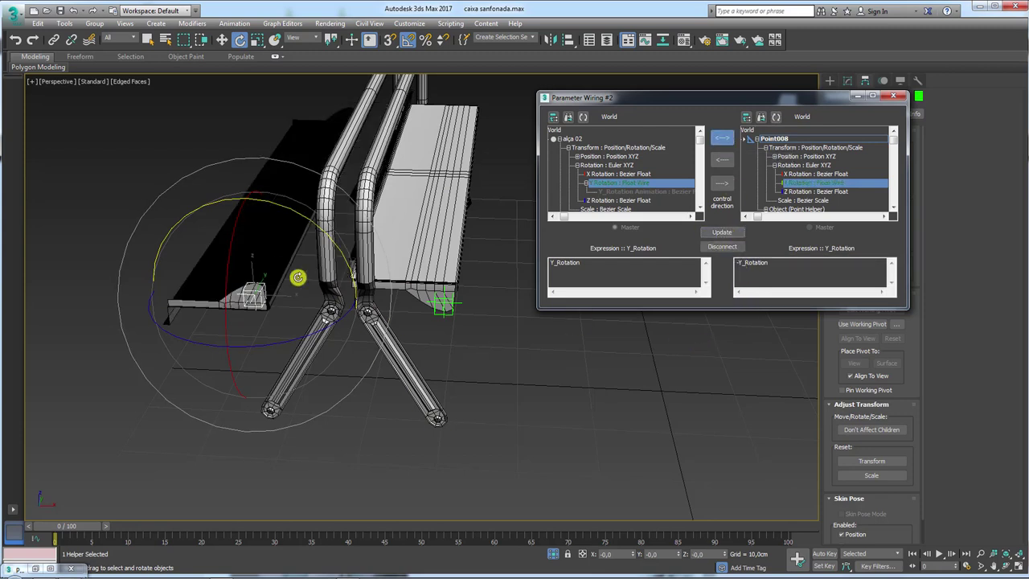
Swing the tray 180° to test Point008's wiring, then close Parameter Wiring #2.
mouse_move(264, 188)
mouse_down()
mouse_move(302, 201)
mouse_move(372, 285)
mouse_up()
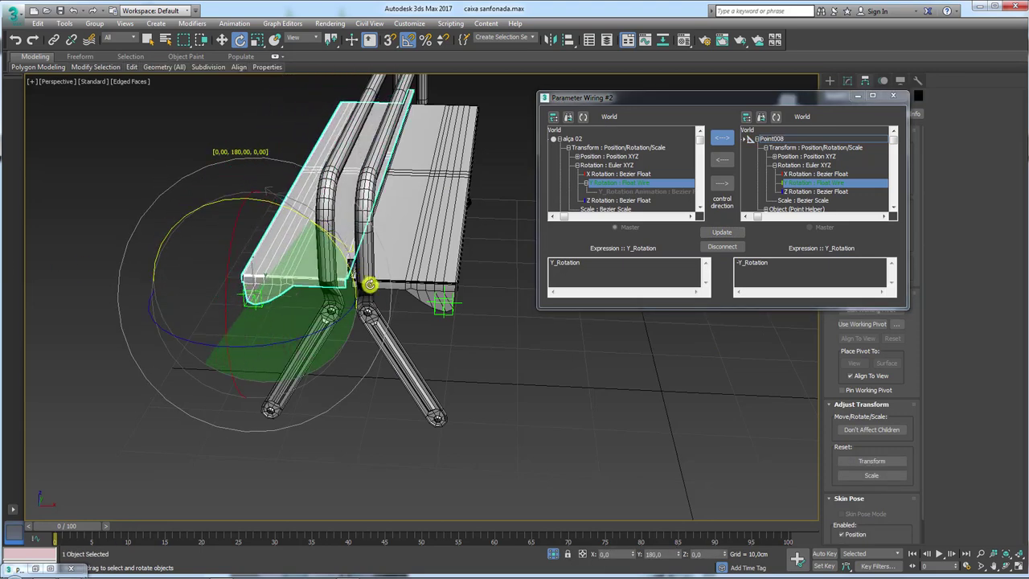
middle_drag(485, 339, 490, 385)
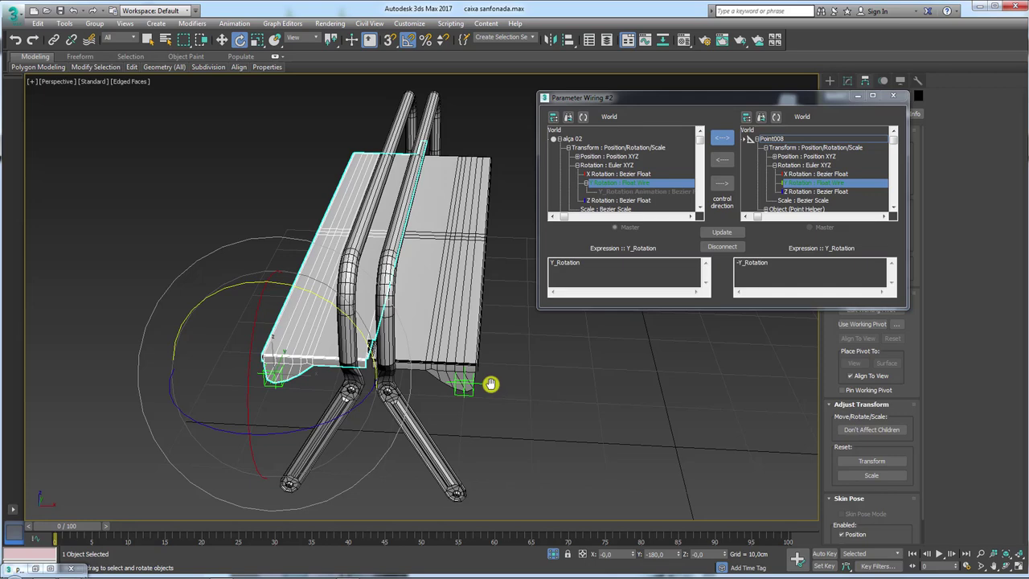
click(892, 95)
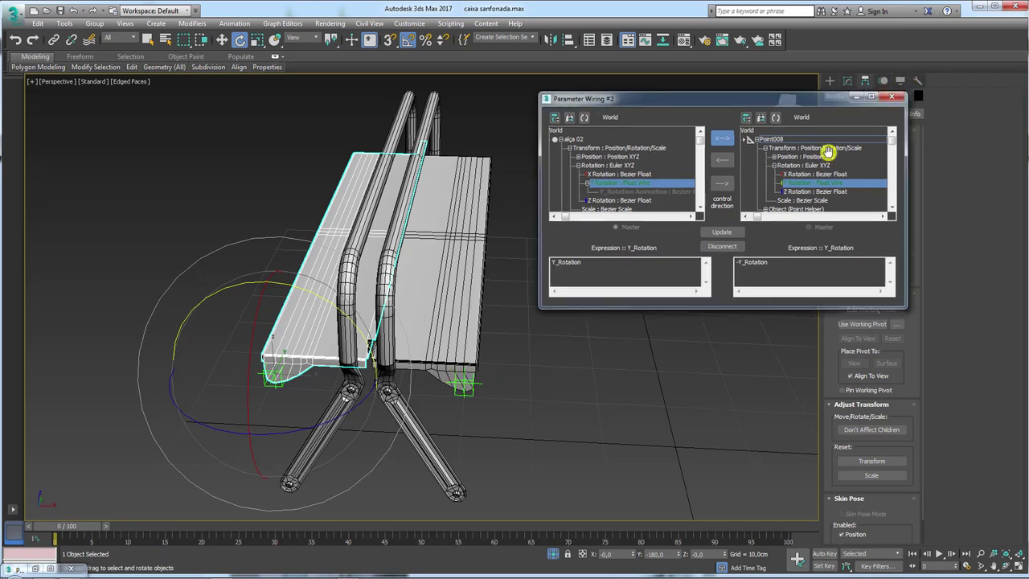
Reframe the toolbox at an angled front view and select the lower box Box002.
alt+middle_drag(553, 556, 598, 441)
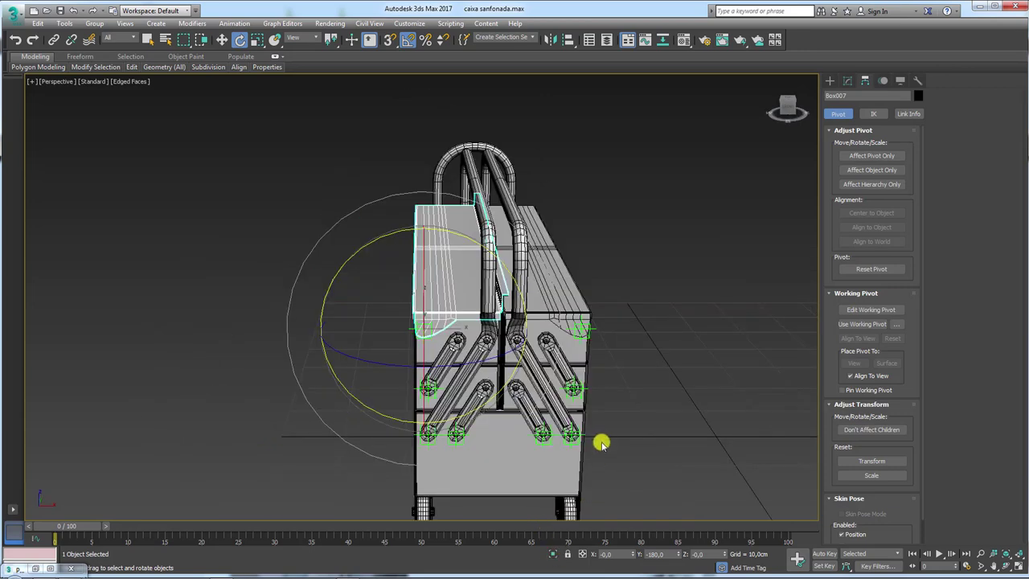
scroll(581, 314, up, 3)
scroll(615, 315, down, 4)
mouse_move(616, 315)
middle_down()
mouse_move(620, 374)
mouse_move(678, 372)
mouse_move(715, 152)
middle_up()
mouse_move(708, 131)
mouse_down()
mouse_move(521, 432)
mouse_move(349, 492)
mouse_up()
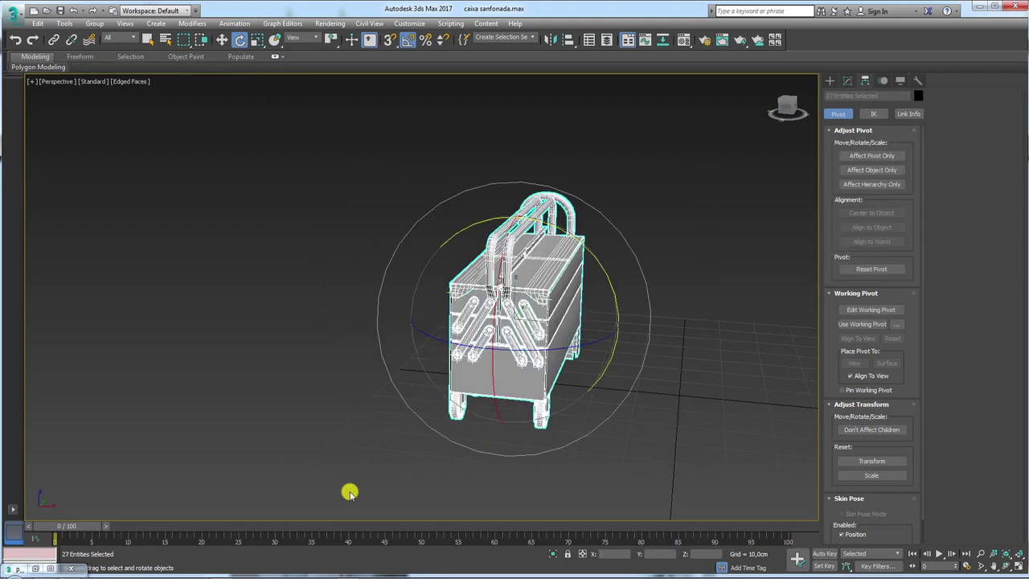
click(623, 441)
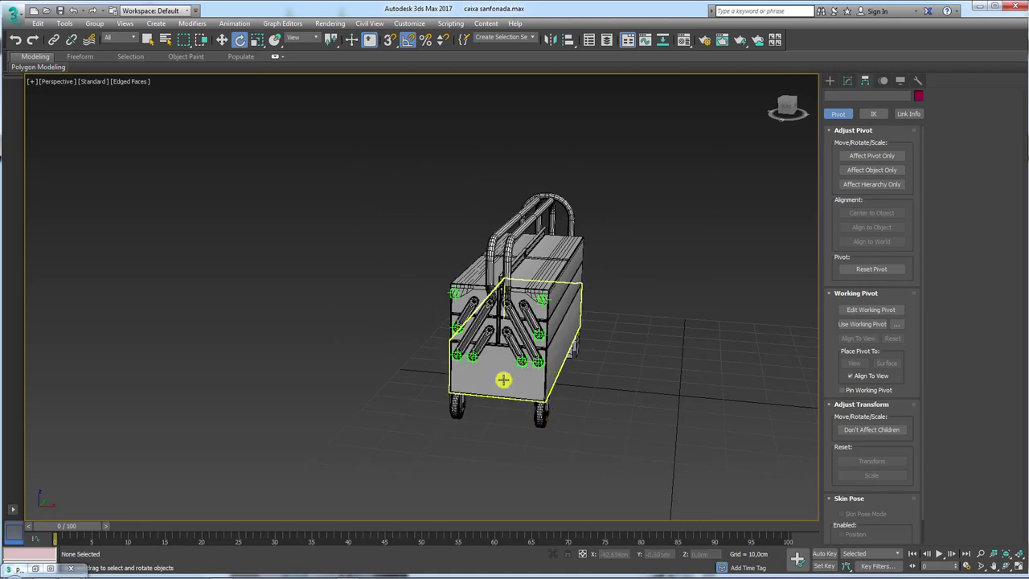
click(501, 375)
alt+middle_drag(502, 376, 476, 367)
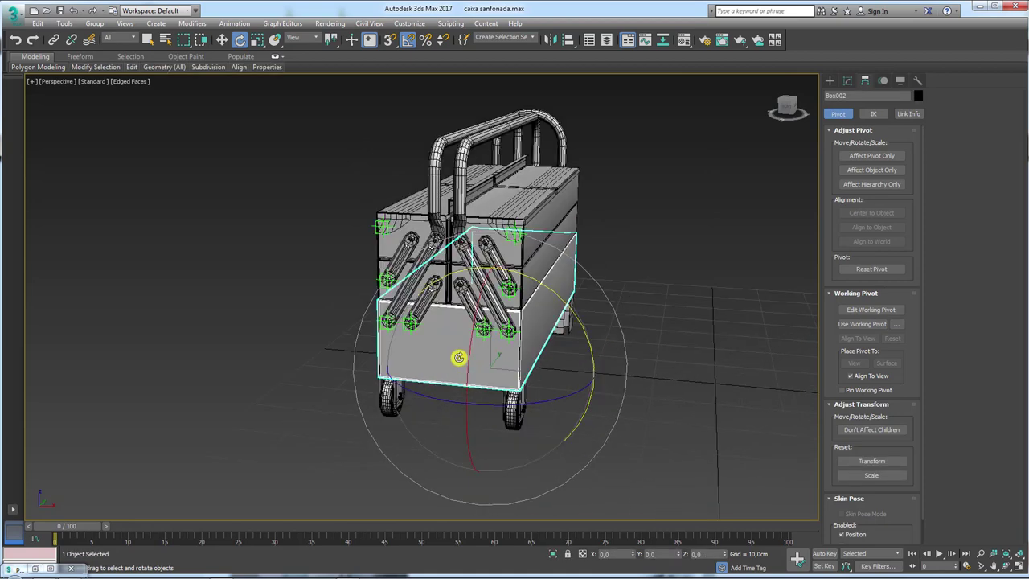
Crossing-select the six wheel-and-frame pieces under the lower box.
drag(774, 436, 232, 303)
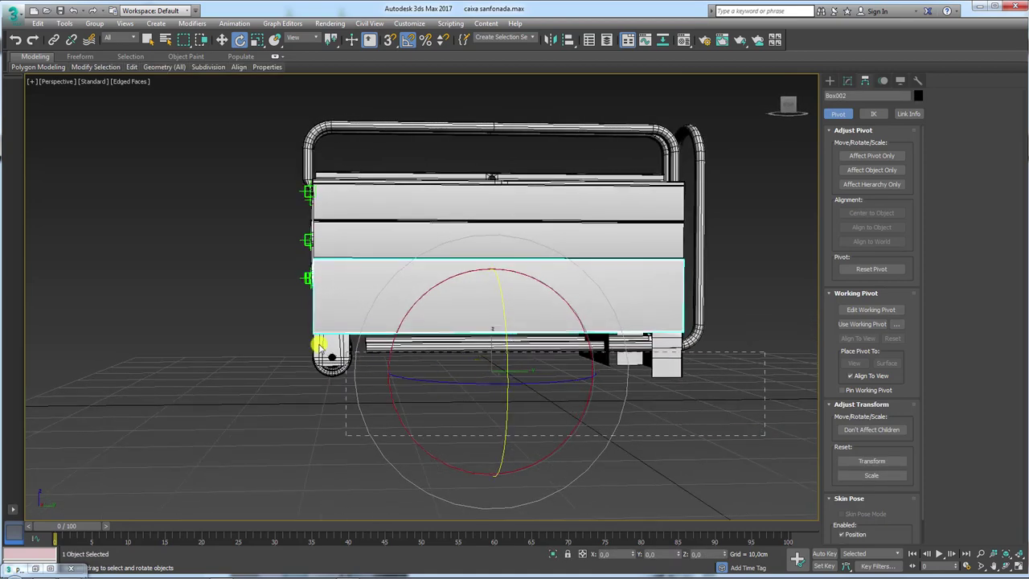
alt+middle_drag(415, 292, 464, 328)
scroll(464, 328, down, 2)
key(w)
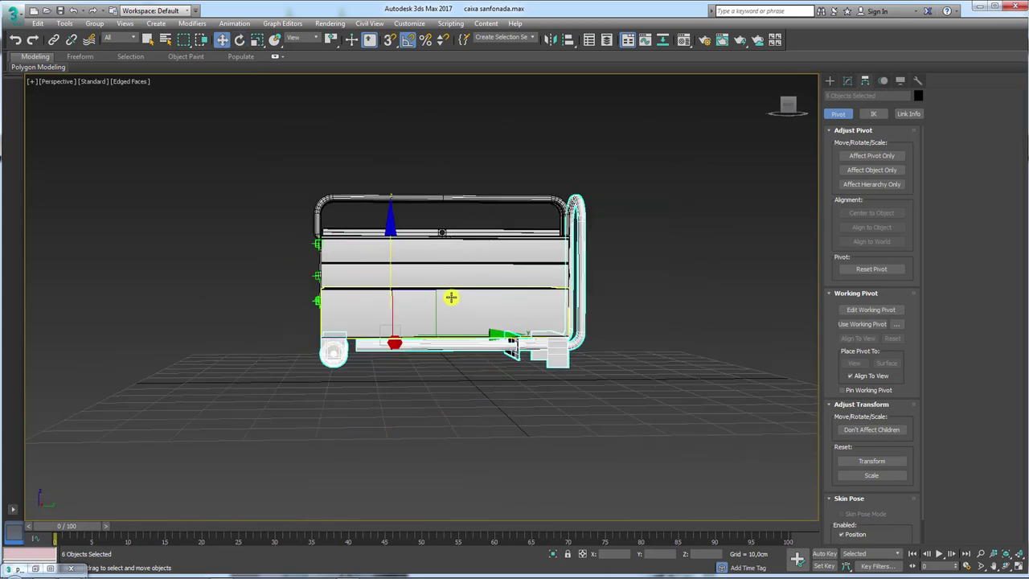
Test-move the frame pieces, restore them, and start linking them to the lower box.
drag(481, 398, 578, 402)
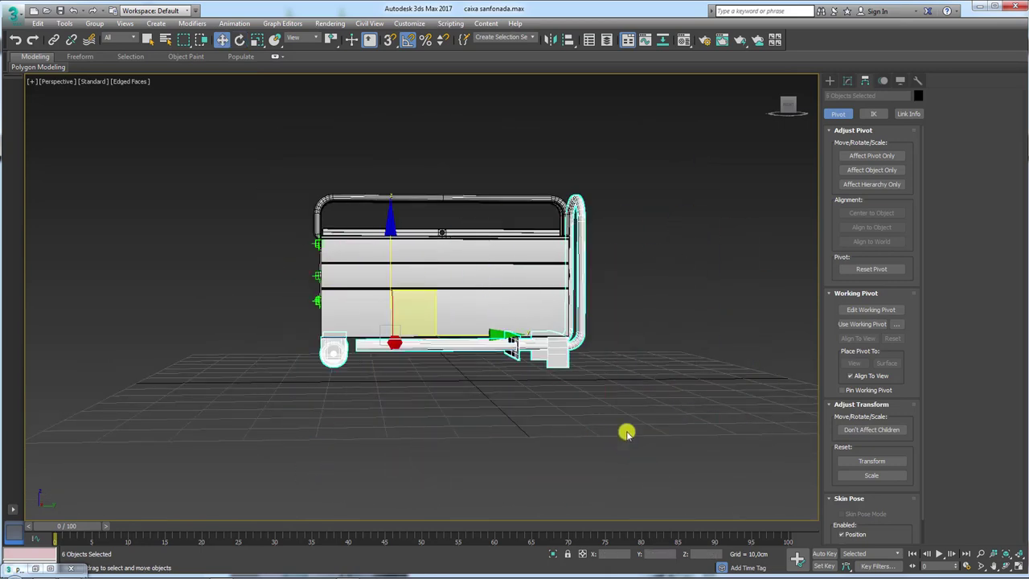
drag(494, 355, 507, 360)
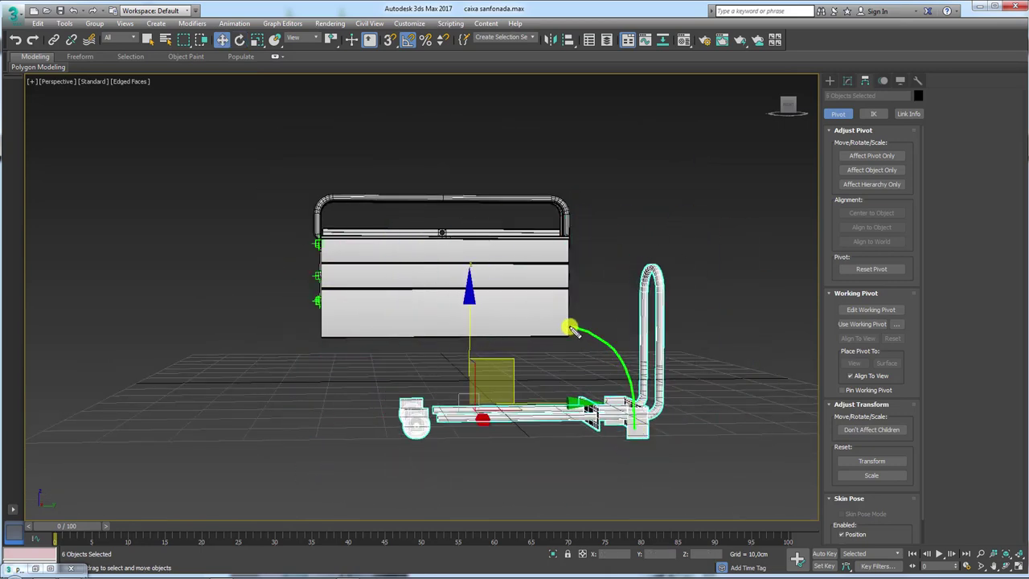
click(836, 476)
click(51, 40)
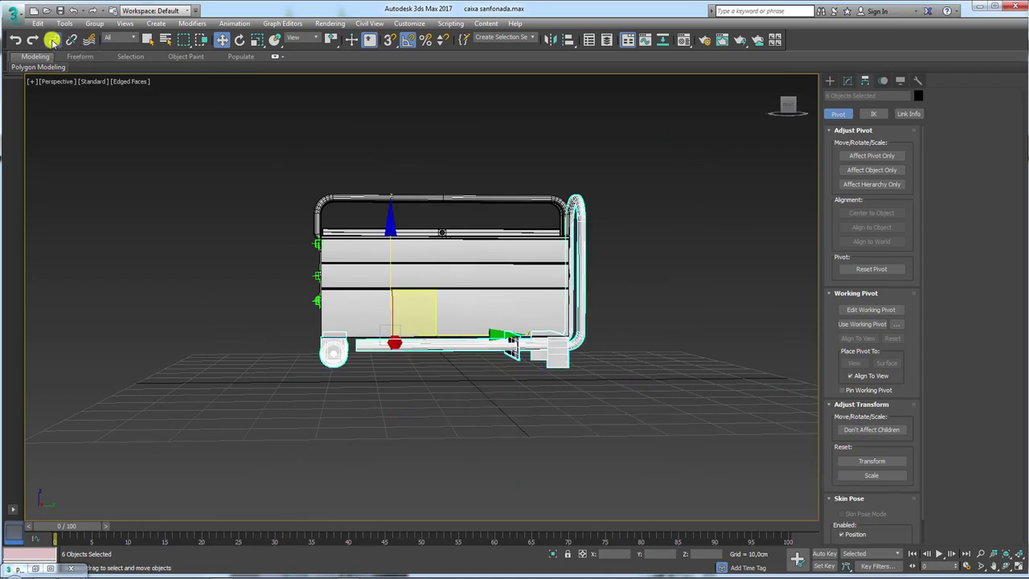
mouse_move(585, 218)
mouse_down()
mouse_move(598, 211)
mouse_move(370, 352)
mouse_up()
Link the frame onto Box002, then test-move Box002 and undo the move.
alt+middle_drag(340, 352, 537, 345)
scroll(537, 346, up, 3)
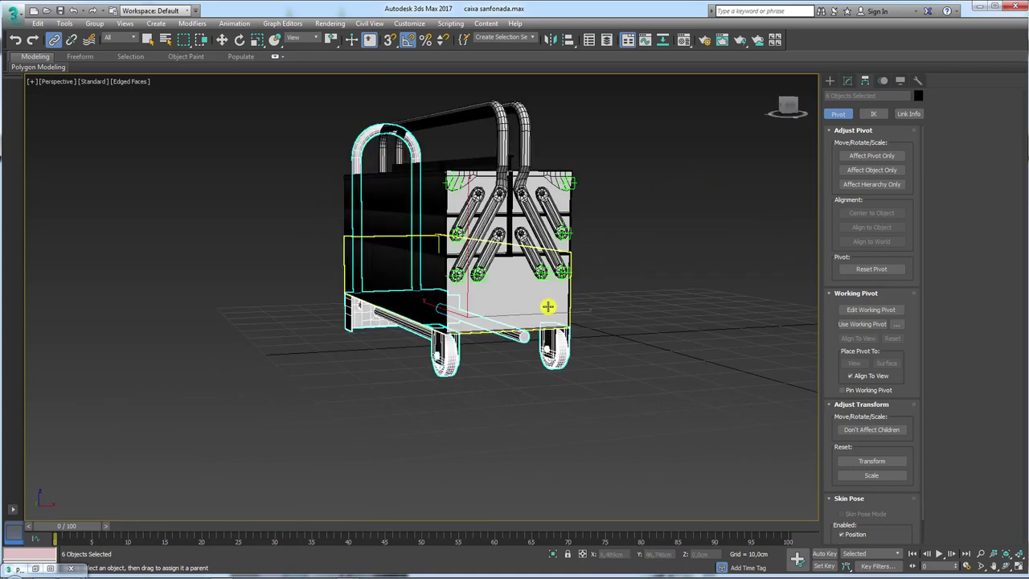
scroll(547, 306, up, 2)
scroll(528, 294, up, 2)
click(545, 334)
scroll(545, 333, down, 3)
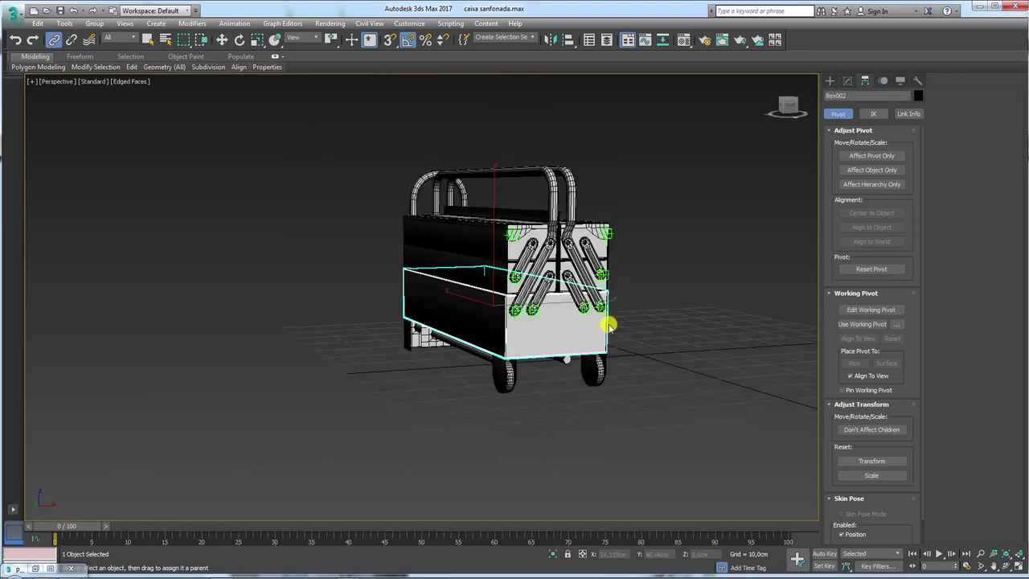
key(w)
mouse_move(609, 322)
mouse_down()
mouse_move(634, 402)
mouse_move(361, 432)
mouse_move(641, 317)
mouse_move(471, 490)
mouse_move(611, 386)
mouse_up()
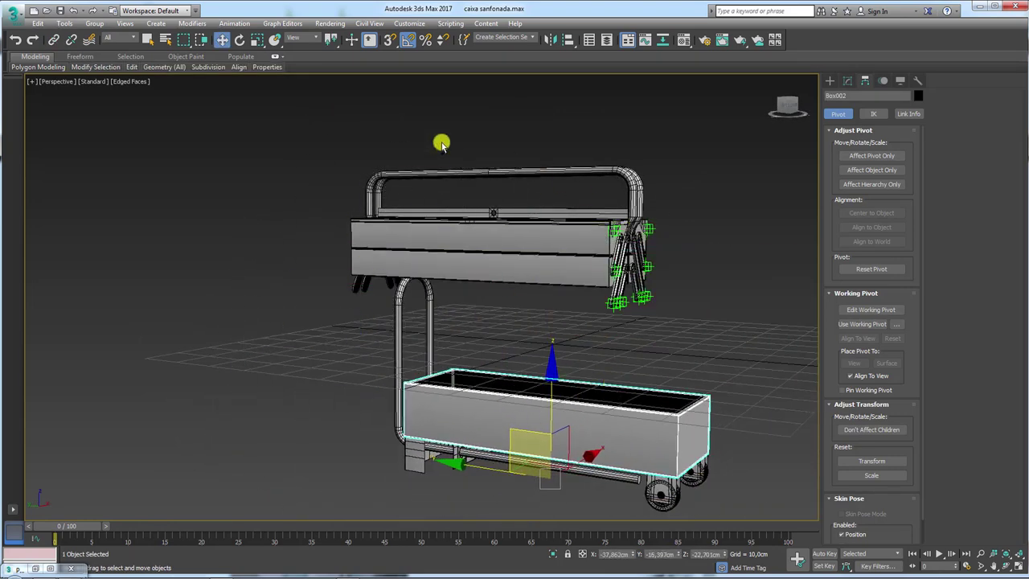
key(ctrl+z)
Select the four lower arm-pivot point helpers.
alt+middle_drag(753, 312, 603, 310)
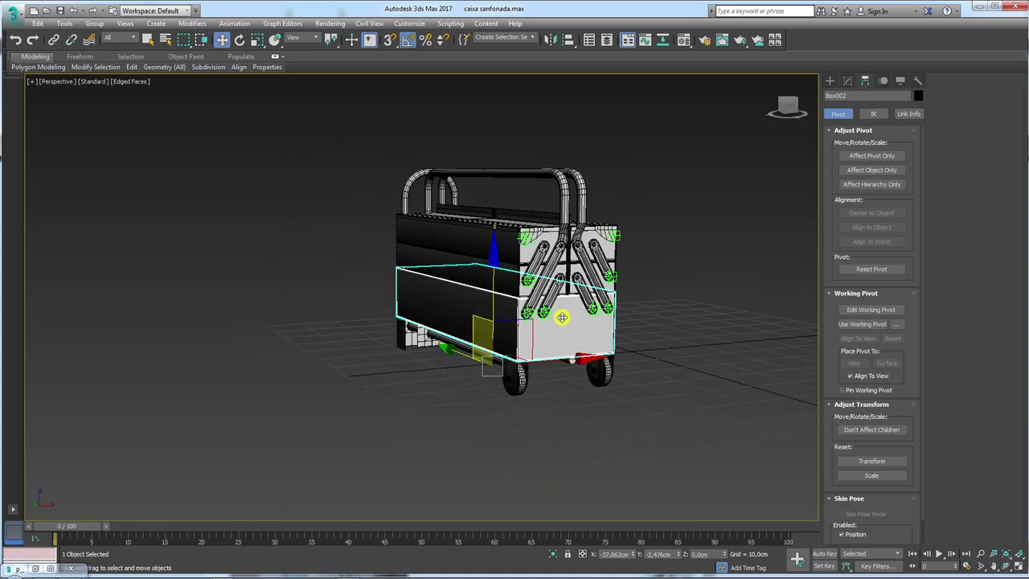
scroll(602, 311, up, 4)
scroll(602, 301, up, 2)
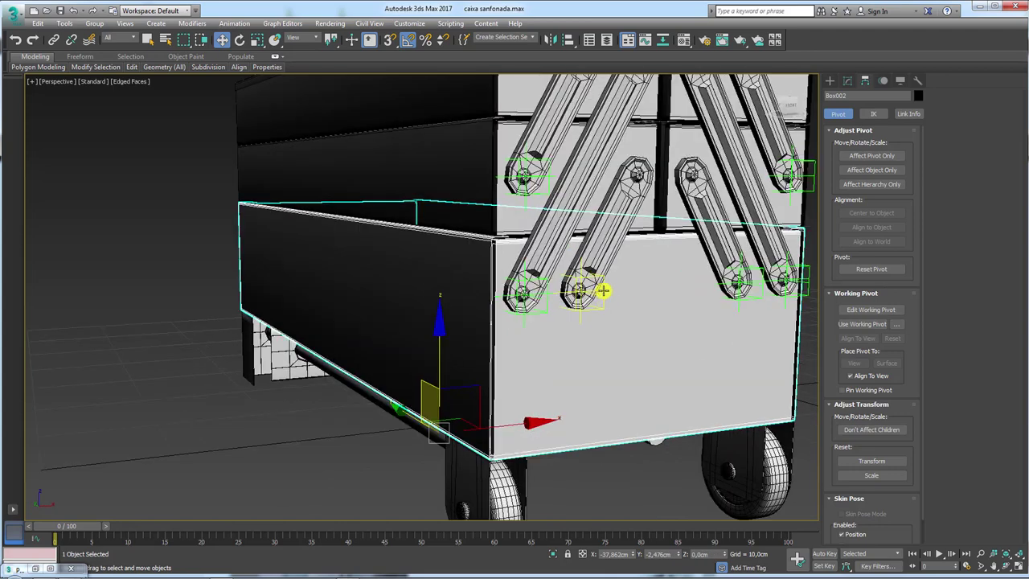
click(602, 291)
ctrl+click(729, 283)
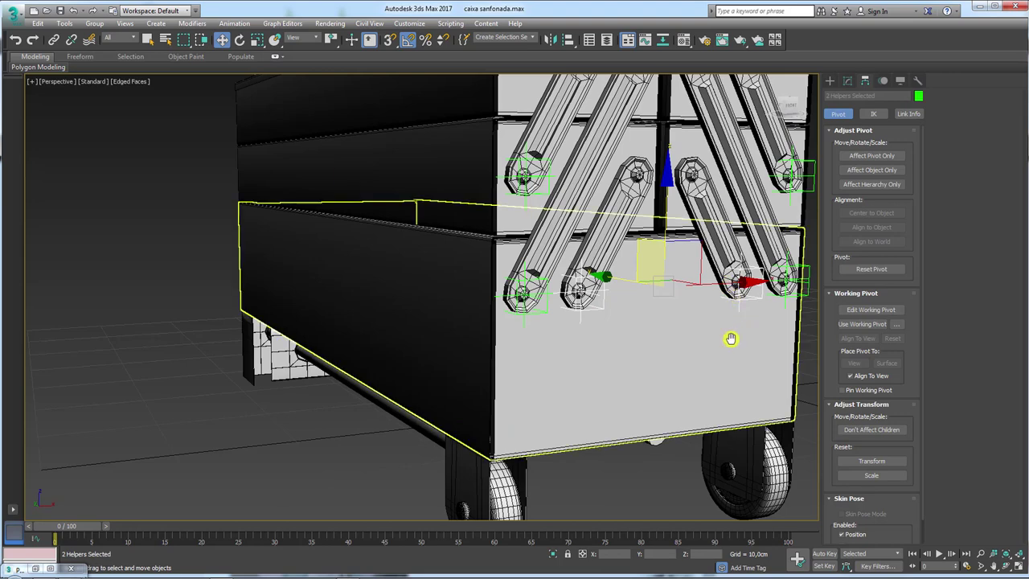
scroll(649, 355, down, 2)
ctrl+click(446, 319)
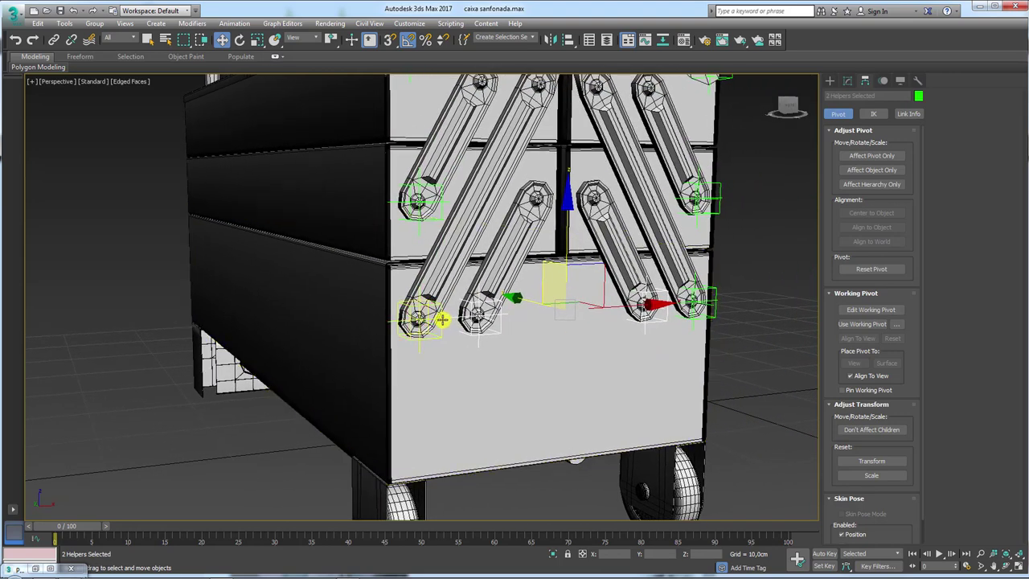
ctrl+click(692, 312)
Link the four helpers to the lower box Box002.
scroll(705, 356, down, 5)
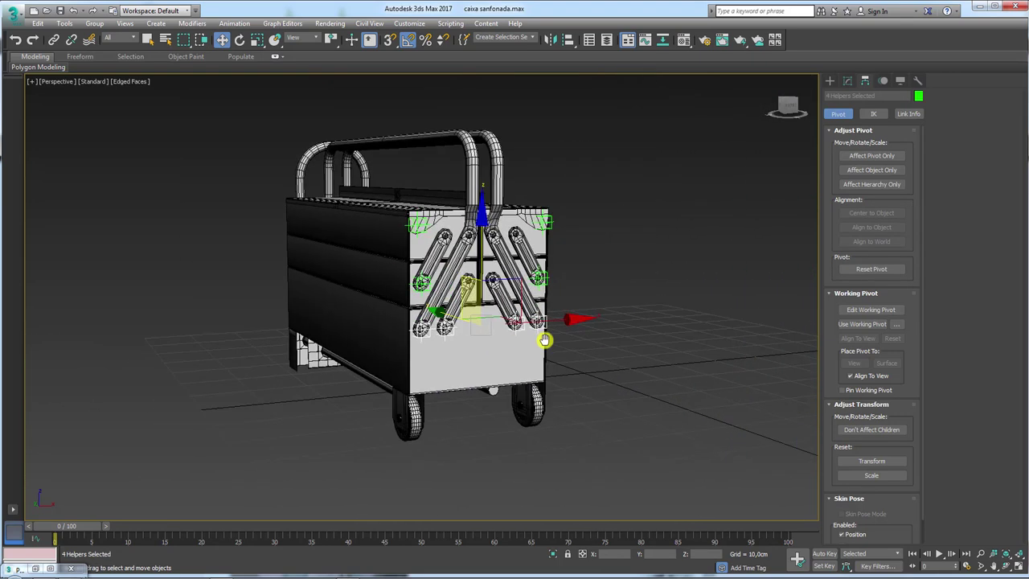
alt+middle_drag(544, 340, 467, 179)
click(54, 40)
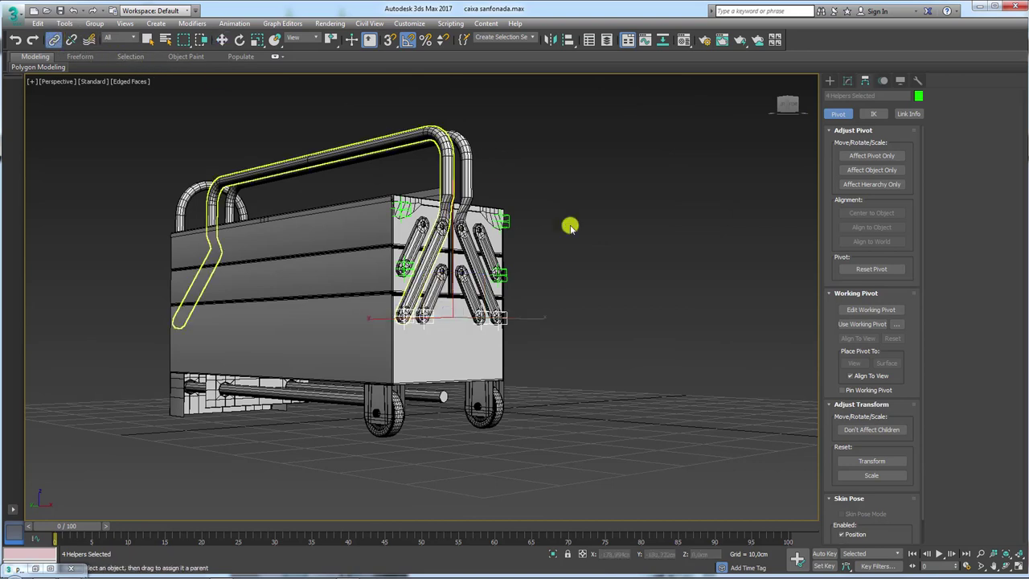
mouse_move(508, 319)
mouse_down()
mouse_move(508, 388)
mouse_move(452, 362)
mouse_up()
Finish the helper link on Box002 and test-move the box, returning it under the upper box.
middle_drag(442, 353, 498, 359)
key(w)
click(504, 340)
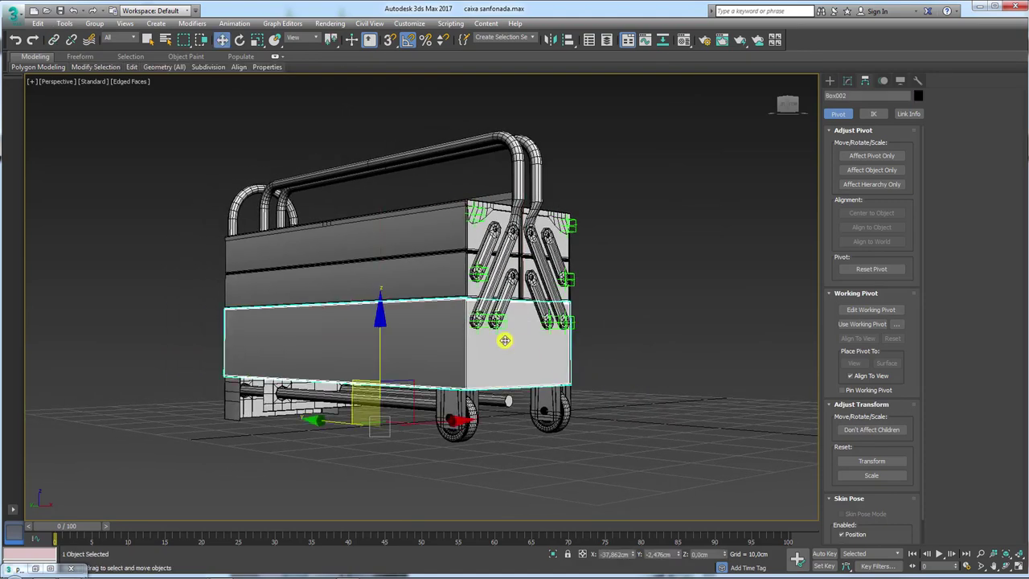
mouse_move(404, 383)
mouse_down()
mouse_move(99, 443)
mouse_move(643, 401)
mouse_move(391, 363)
mouse_move(92, 436)
mouse_move(730, 434)
mouse_move(563, 402)
mouse_up()
alt+middle_drag(563, 402, 626, 337)
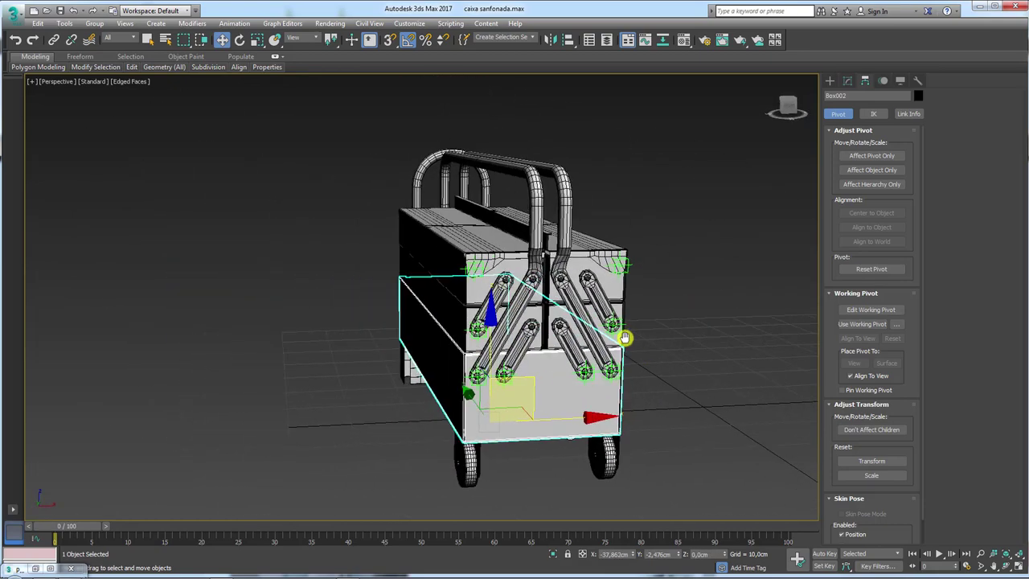
Select the upper drawer Object002 together with the middle straps.
scroll(626, 338, up, 3)
click(458, 314)
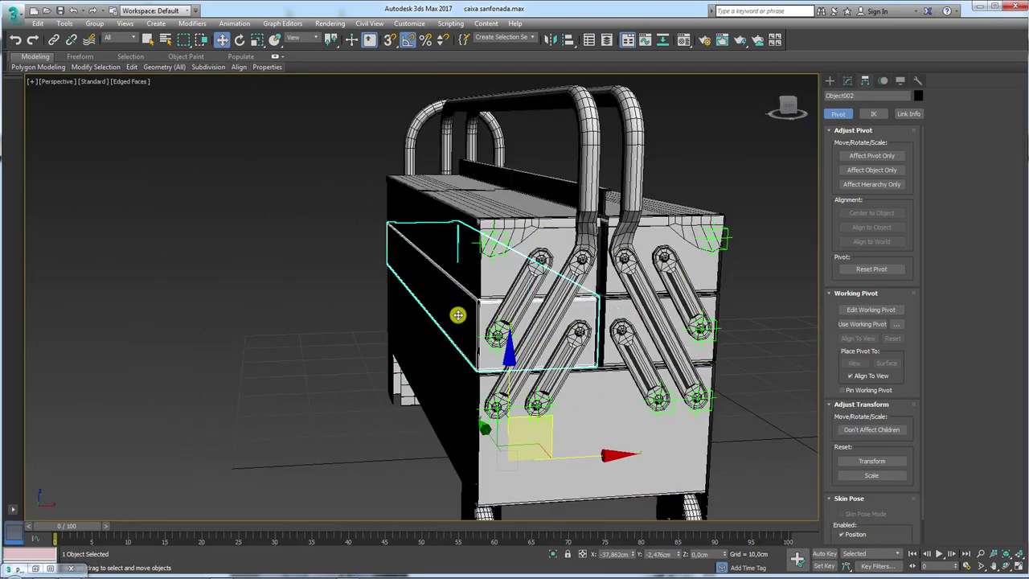
alt+middle_drag(458, 314, 489, 302)
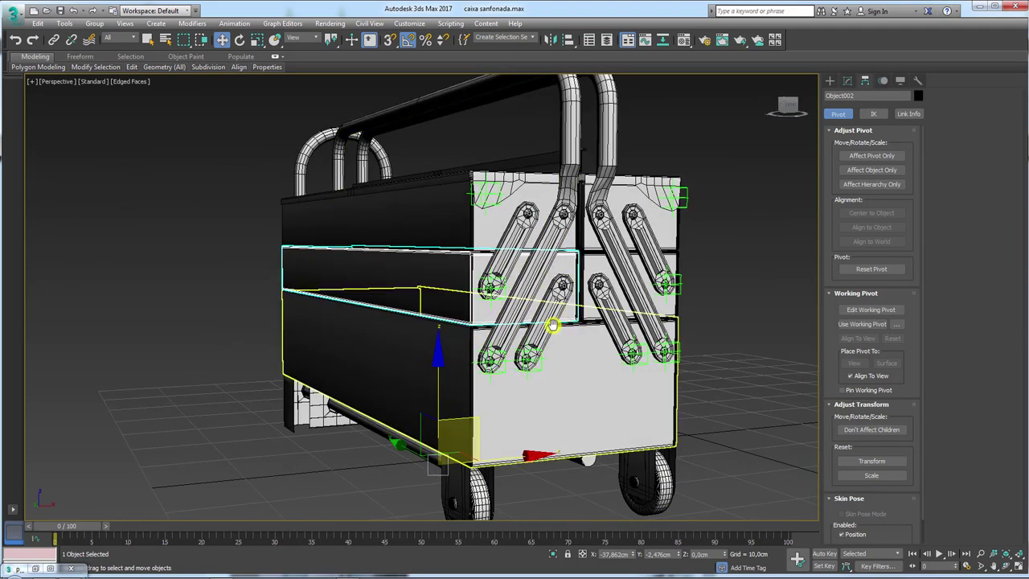
mouse_move(553, 325)
alt+middle_down()
mouse_move(437, 321)
mouse_move(453, 326)
alt+middle_up()
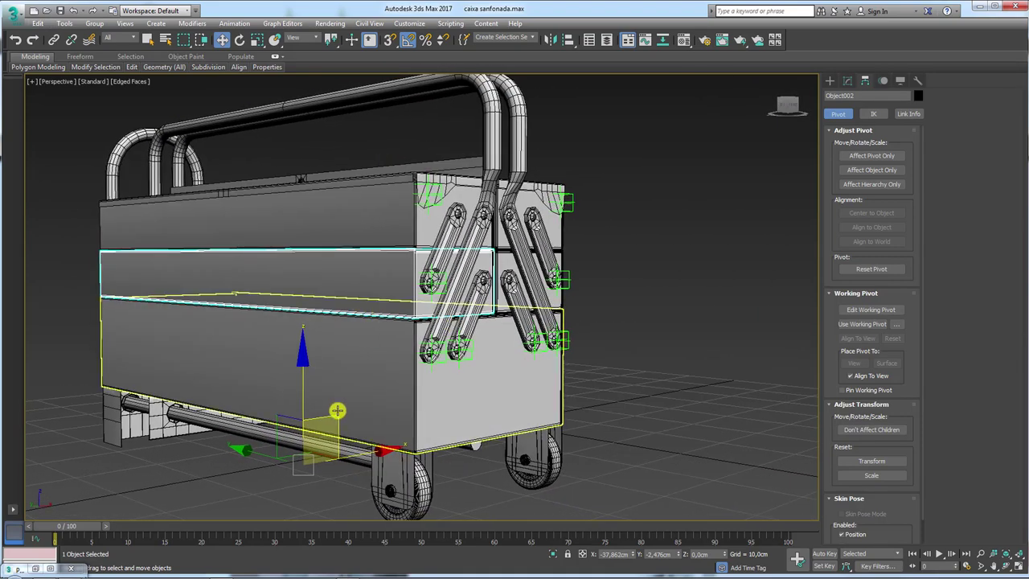
ctrl+click(483, 286)
ctrl+click(509, 281)
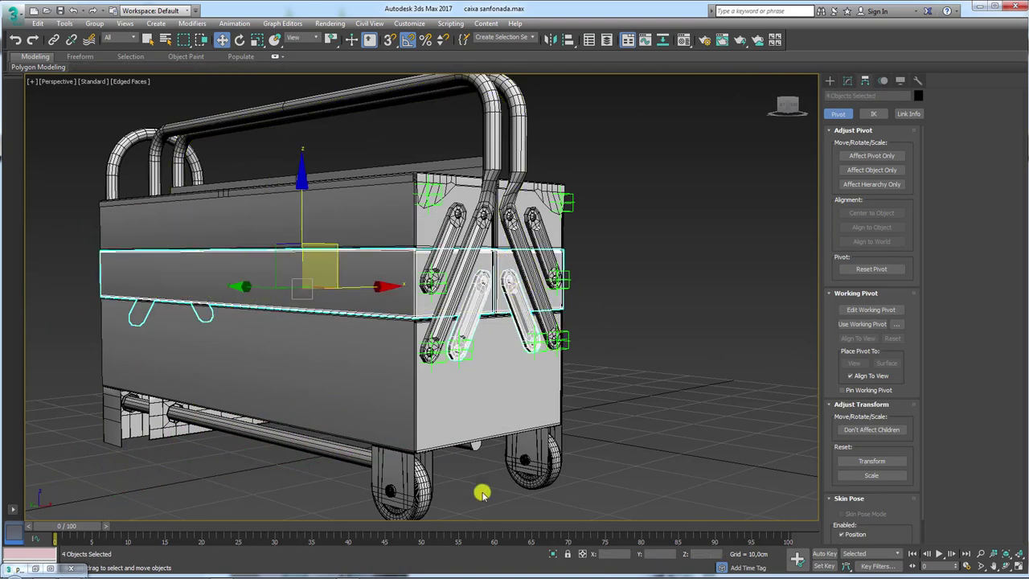
Select only Object002, test its rotation, and enable Affect Pivot Only.
click(732, 414)
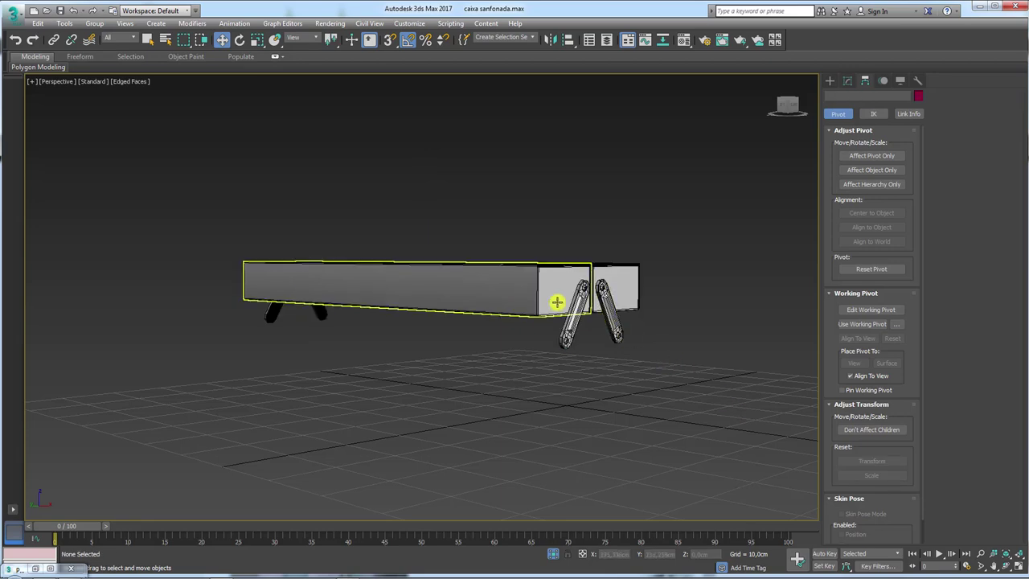
click(554, 302)
mouse_move(561, 328)
alt+middle_down()
mouse_move(421, 323)
mouse_move(410, 338)
alt+middle_up()
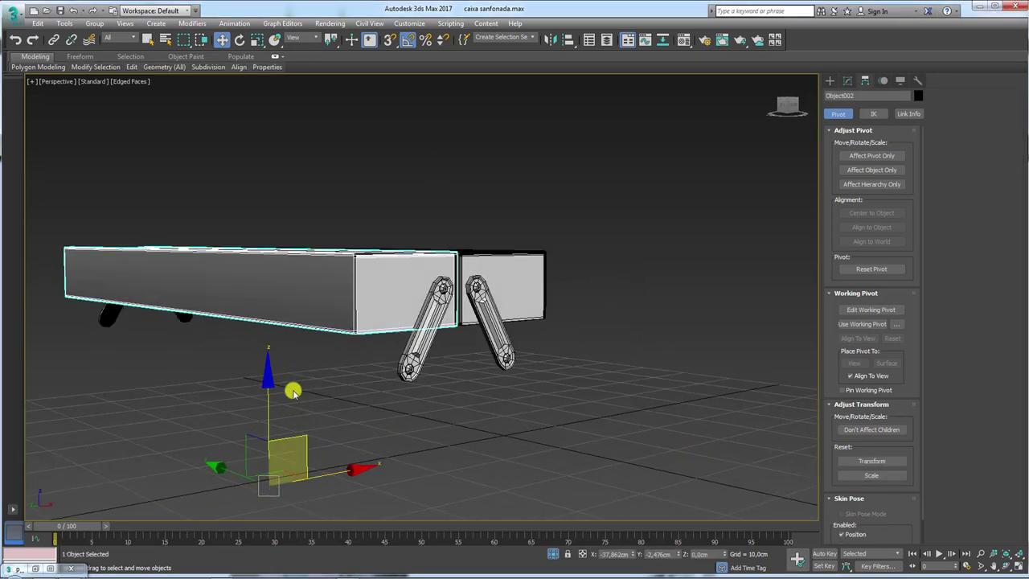
key(e)
mouse_move(232, 402)
mouse_down()
mouse_move(88, 478)
mouse_move(325, 388)
mouse_up()
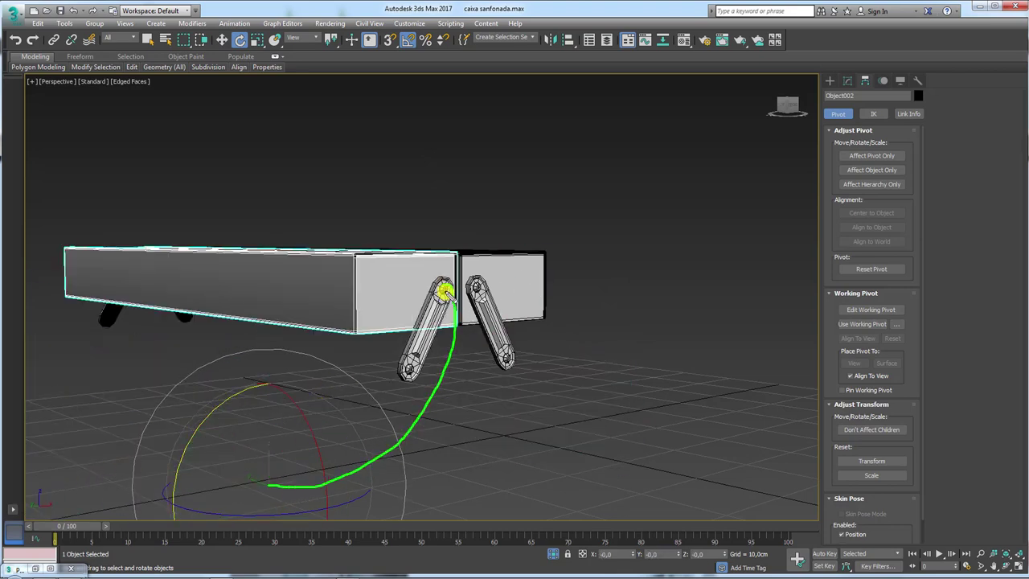
middle_drag(478, 341, 537, 291)
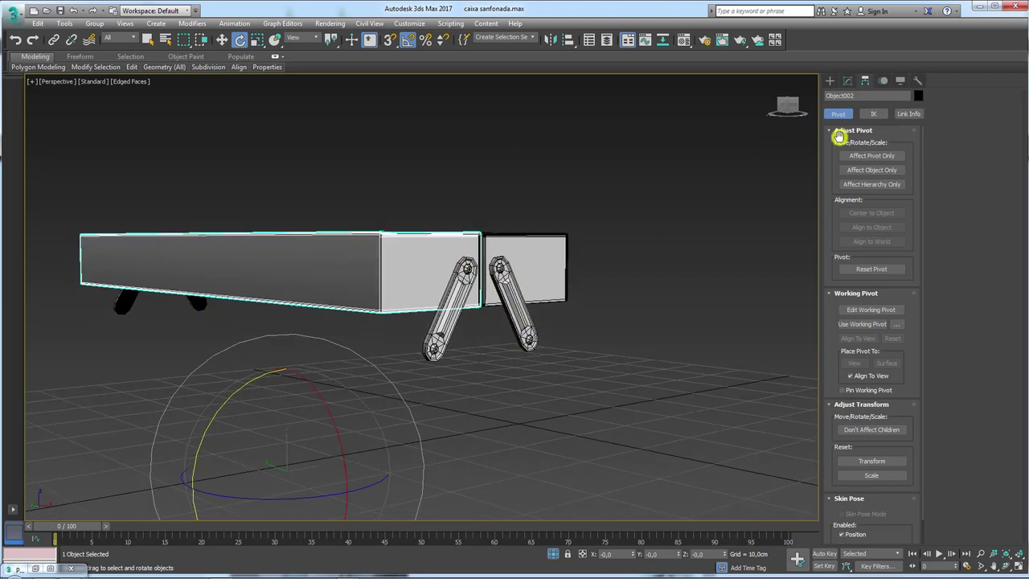
click(868, 156)
Snap Object002's pivot onto the left arm's top joint with snapping on.
key(w)
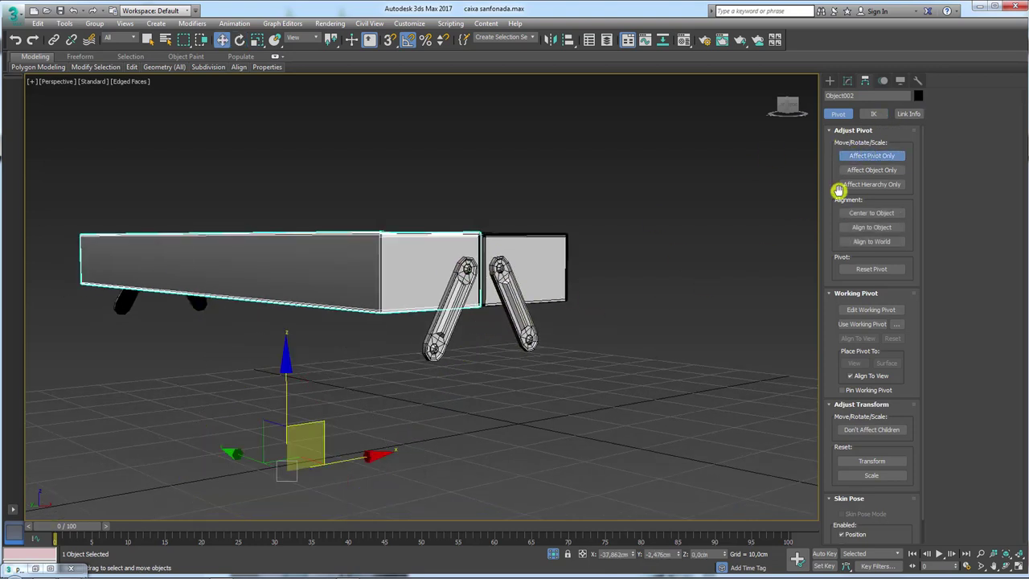
click(876, 212)
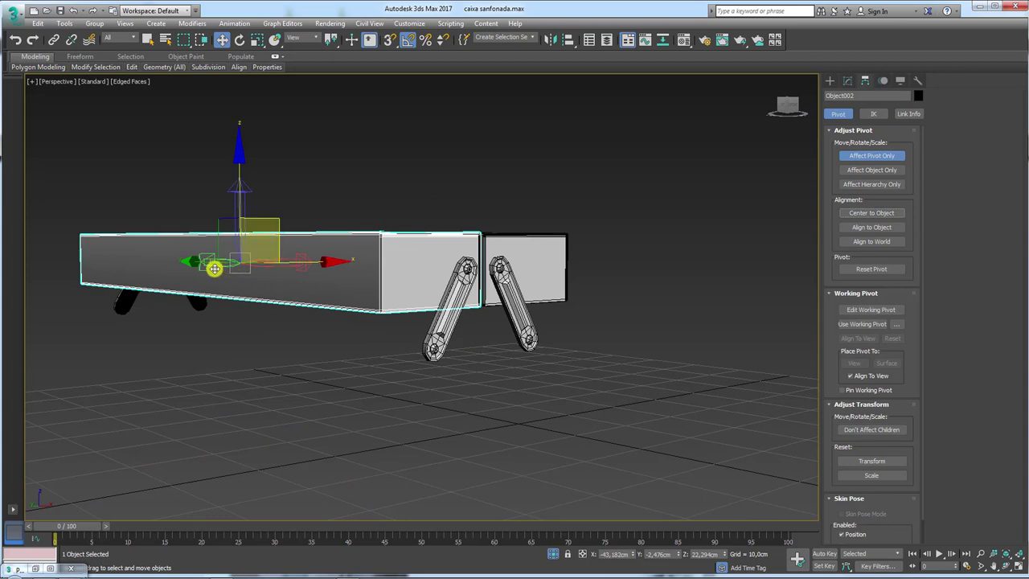
mouse_move(196, 265)
mouse_down()
mouse_move(411, 289)
mouse_move(547, 282)
mouse_up()
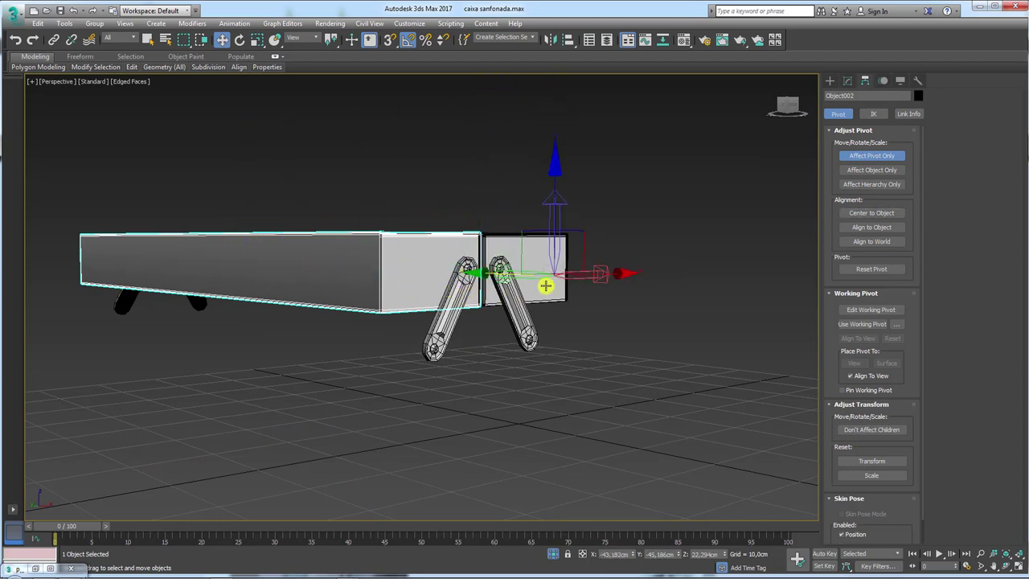
scroll(590, 252, up, 4)
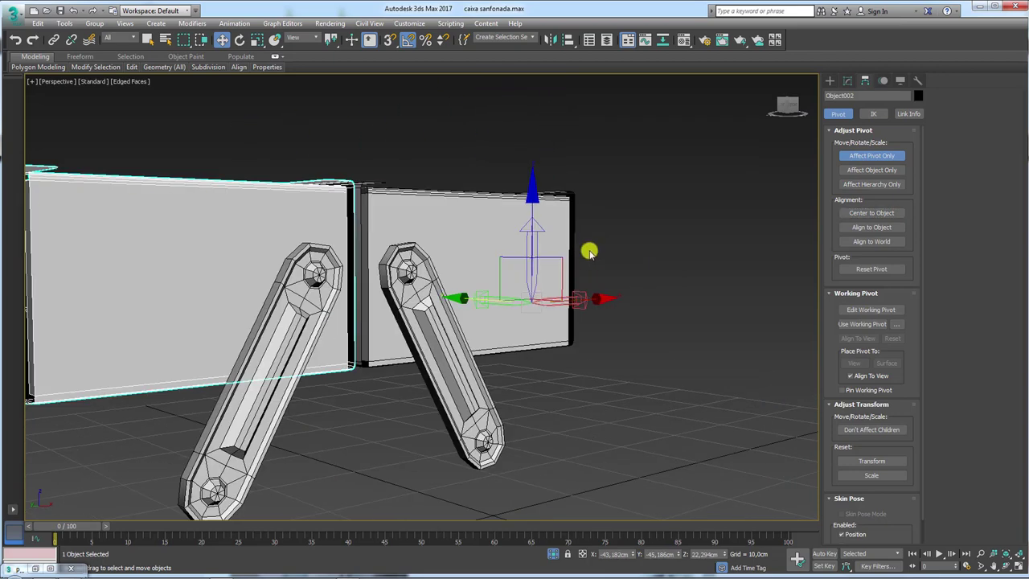
click(390, 40)
drag(558, 268, 319, 278)
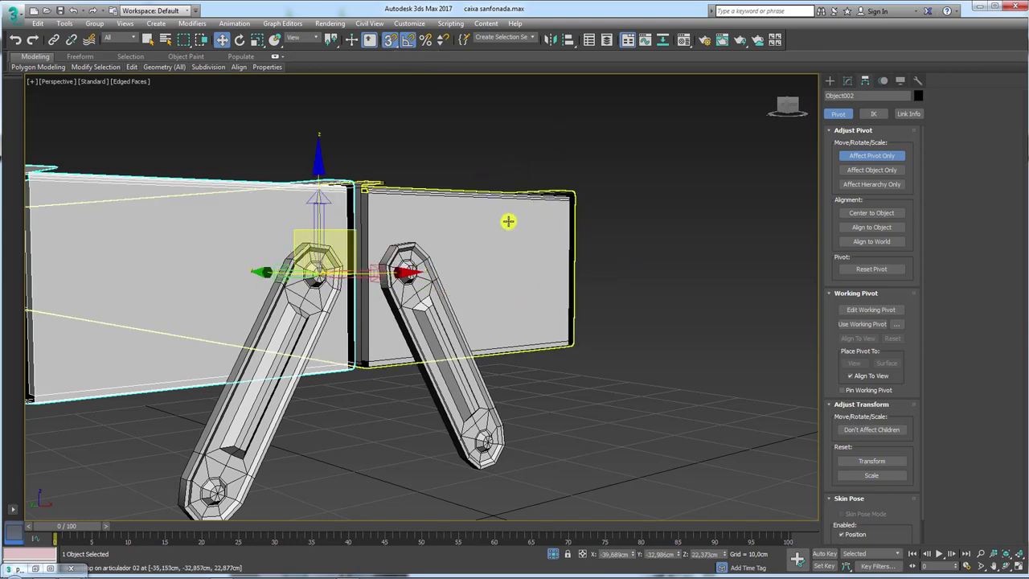
Snap Object001's pivot onto the right arm's top joint, then turn off Affect Pivot Only.
click(487, 244)
scroll(487, 244, down, 5)
drag(340, 362, 463, 258)
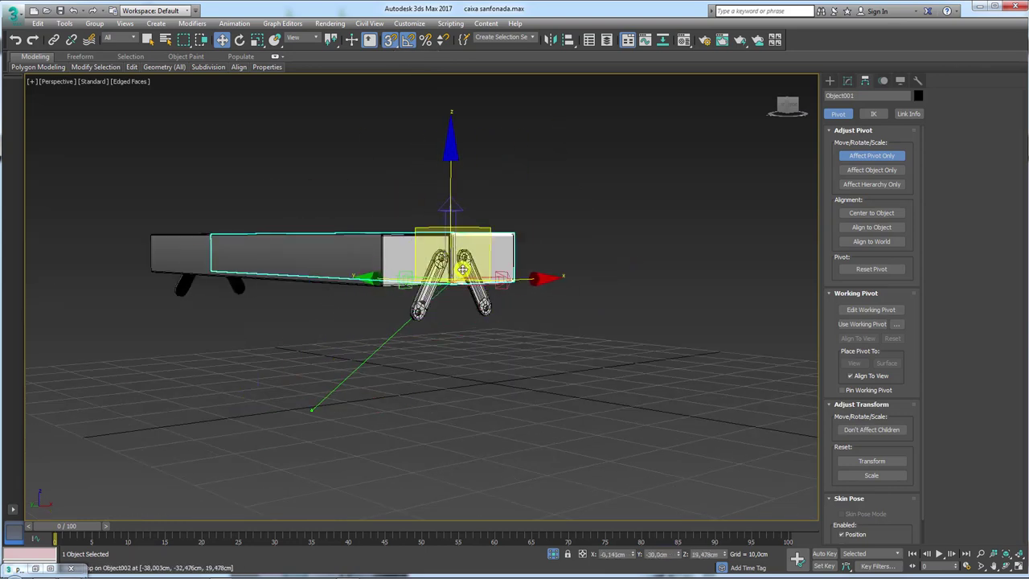
scroll(465, 258, up, 5)
scroll(464, 258, up, 4)
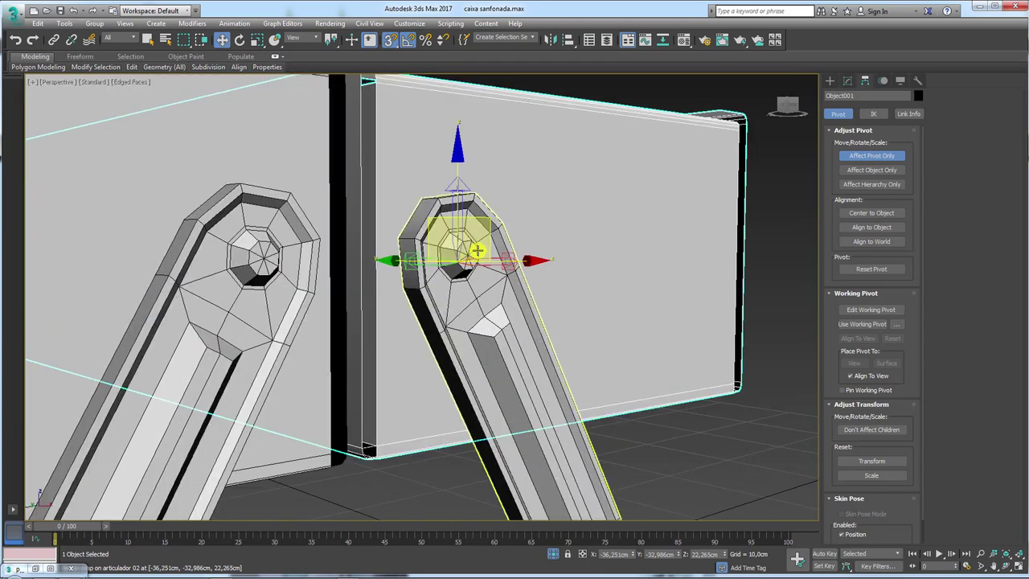
drag(460, 243, 470, 255)
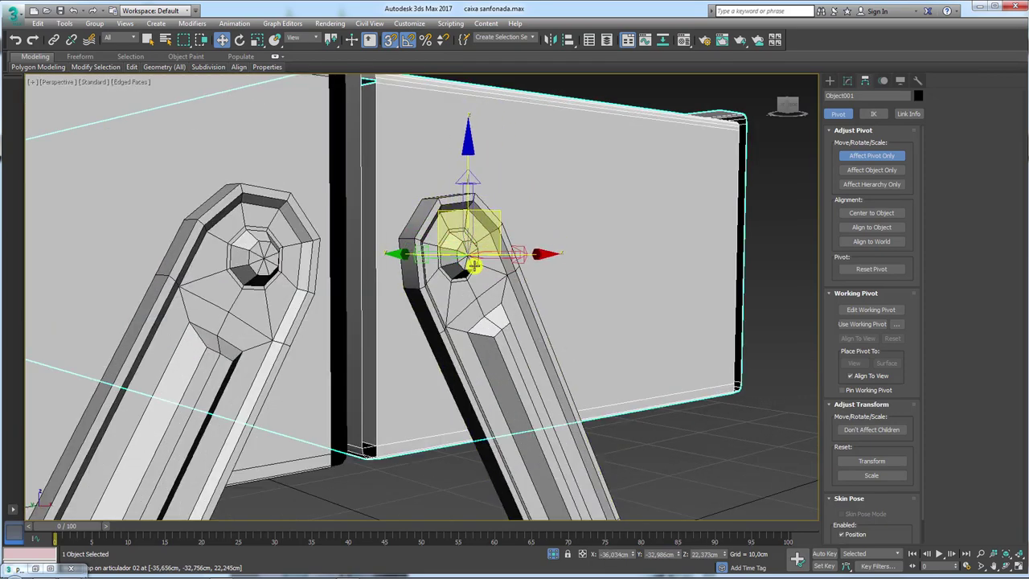
scroll(474, 265, down, 4)
scroll(480, 317, down, 4)
click(871, 155)
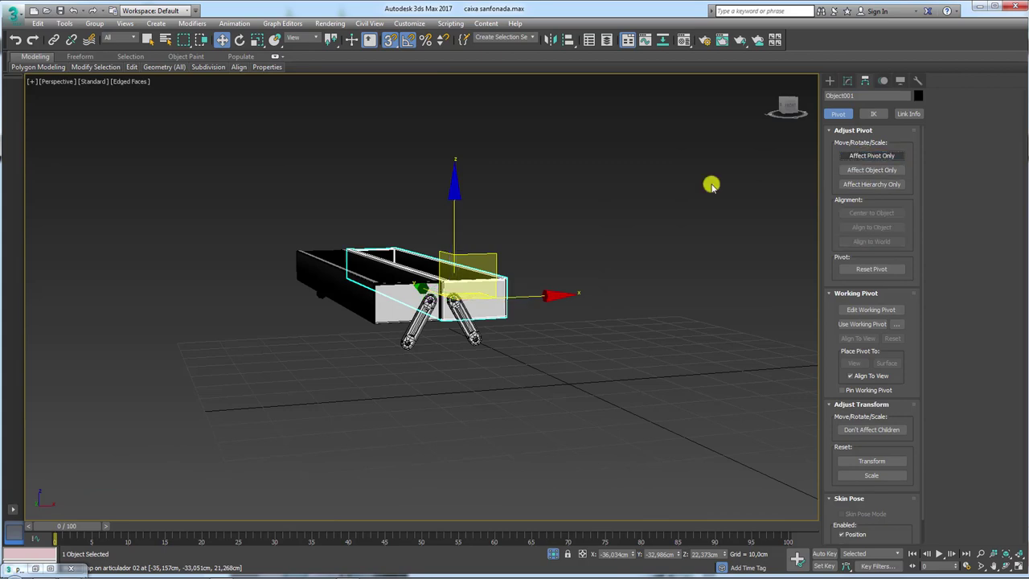
scroll(471, 255, up, 5)
scroll(459, 287, down, 5)
Test-swing the tray -40° on its hinge, then isolate the two upper trays with the handles.
key(e)
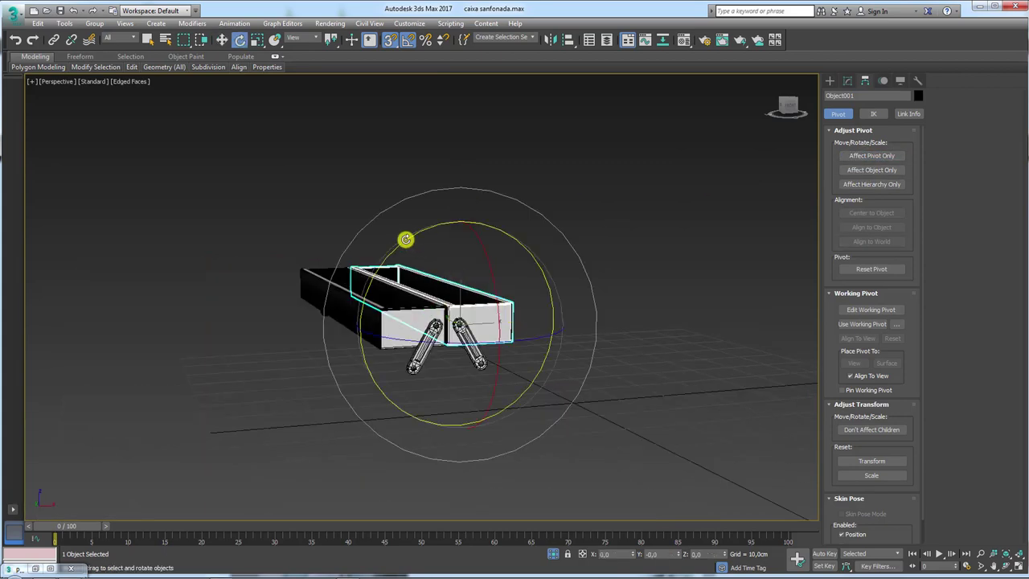
mouse_move(405, 240)
mouse_down()
mouse_move(390, 258)
mouse_move(639, 308)
mouse_up()
click(561, 517)
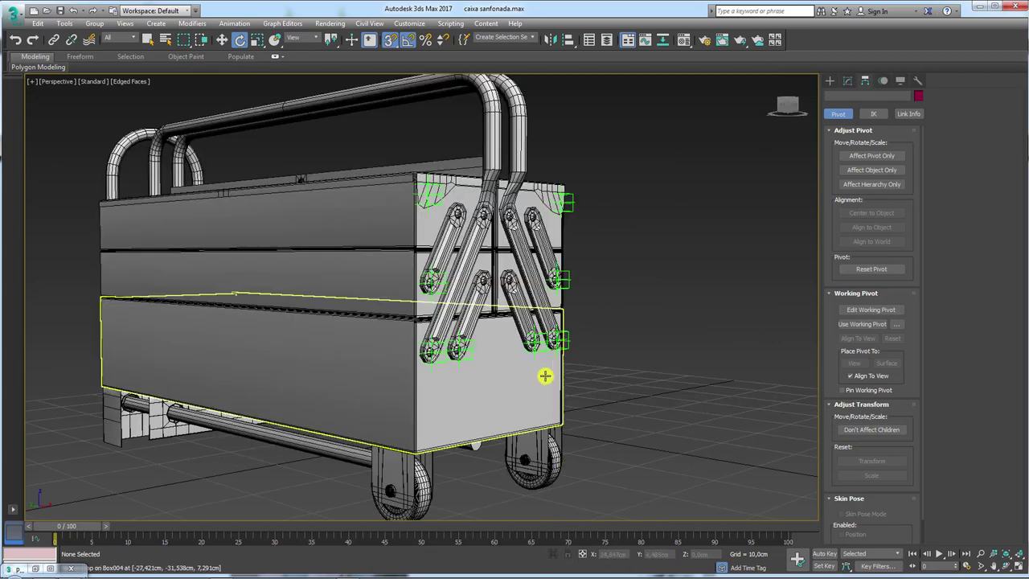
click(430, 291)
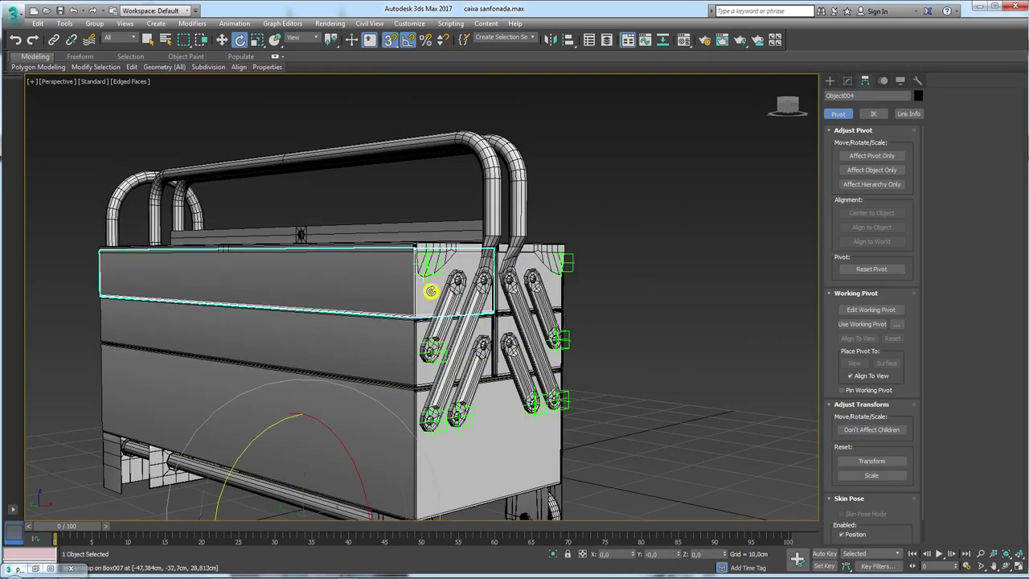
ctrl+click(551, 285)
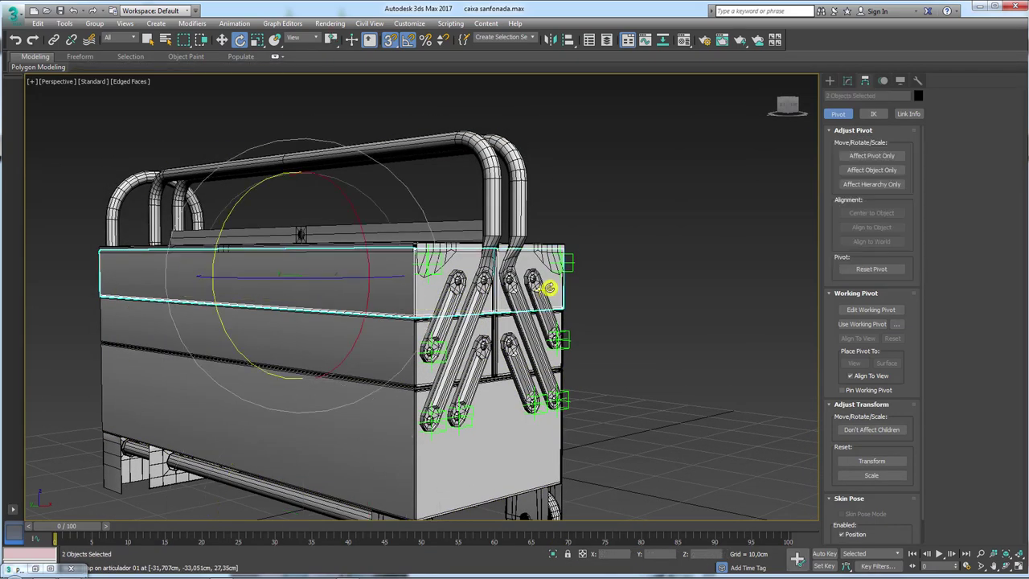
ctrl+click(482, 285)
click(553, 554)
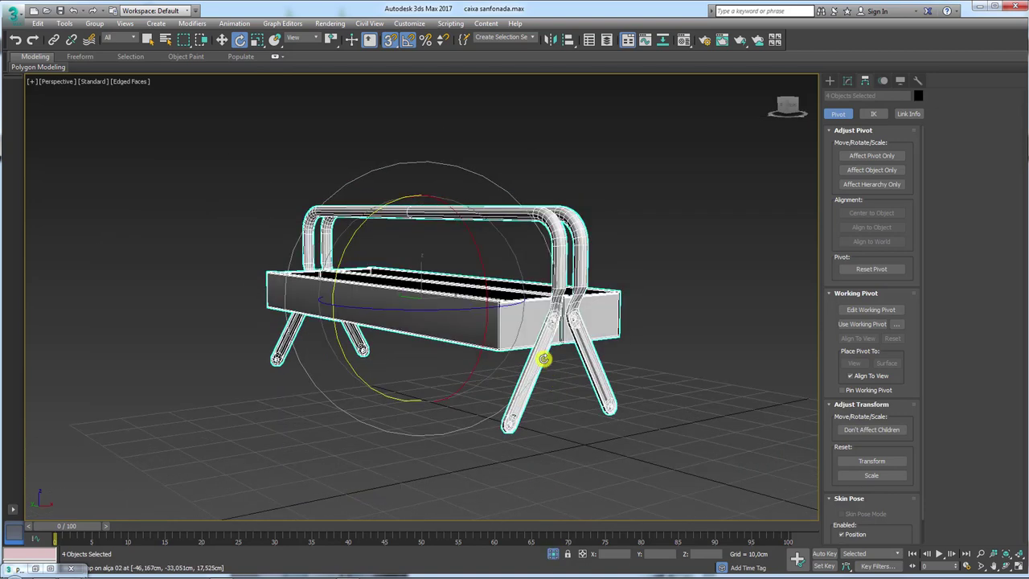
With Affect Pivot Only, snap the Object004 and Object003 pivots onto the handle hinges.
click(646, 330)
click(498, 307)
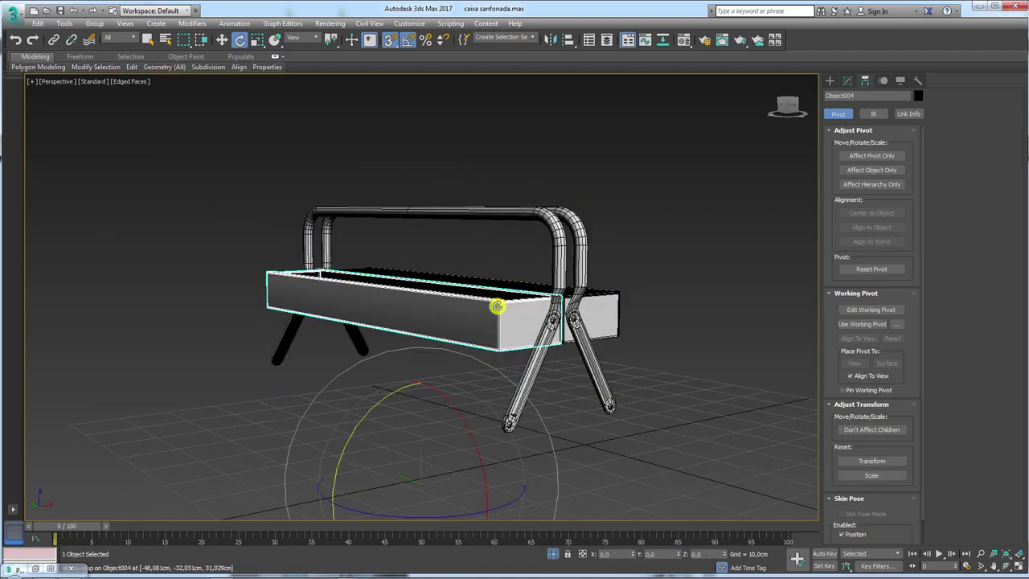
click(872, 155)
middle_drag(643, 391, 501, 340)
key(w)
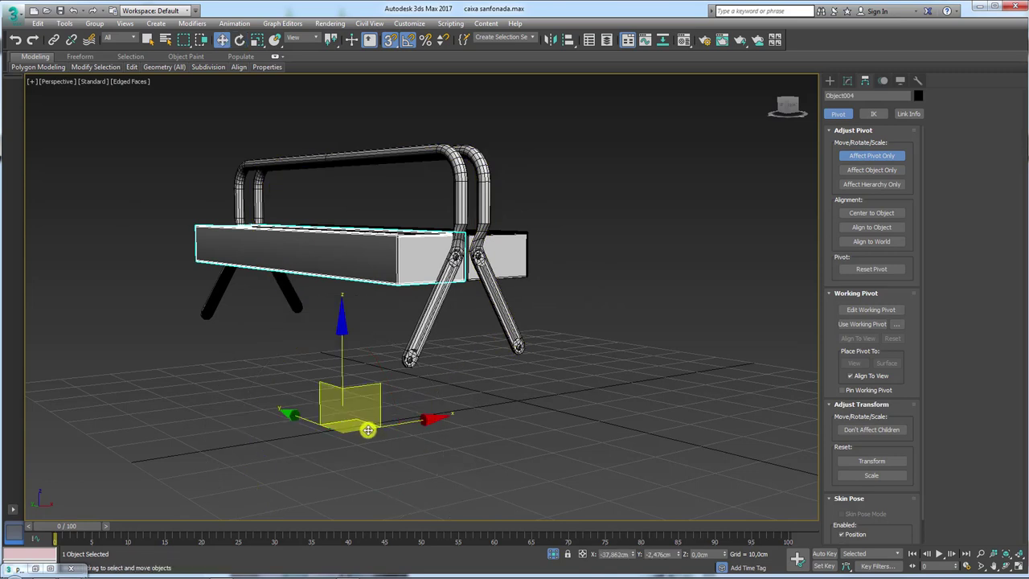
drag(378, 379, 518, 271)
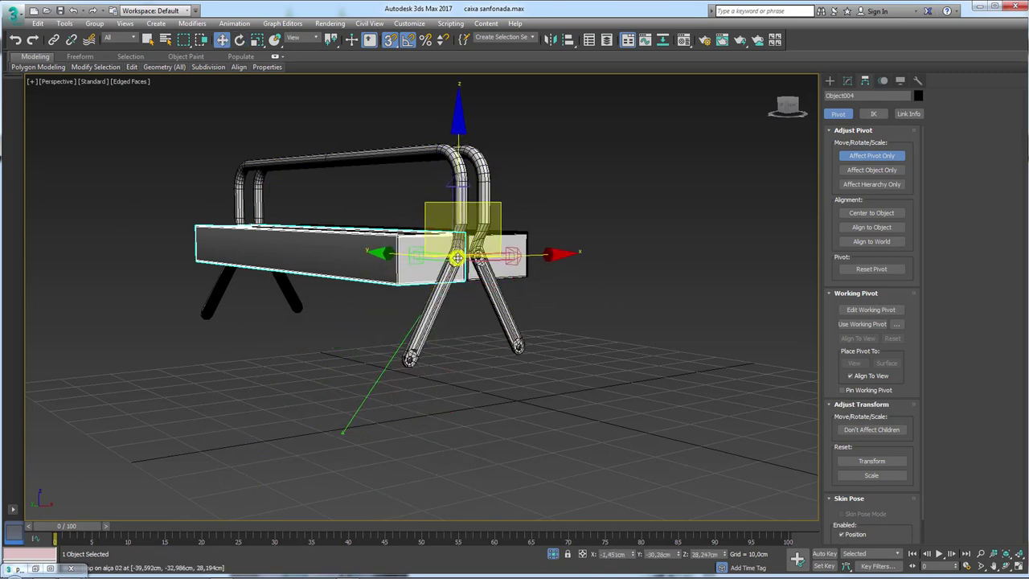
click(494, 265)
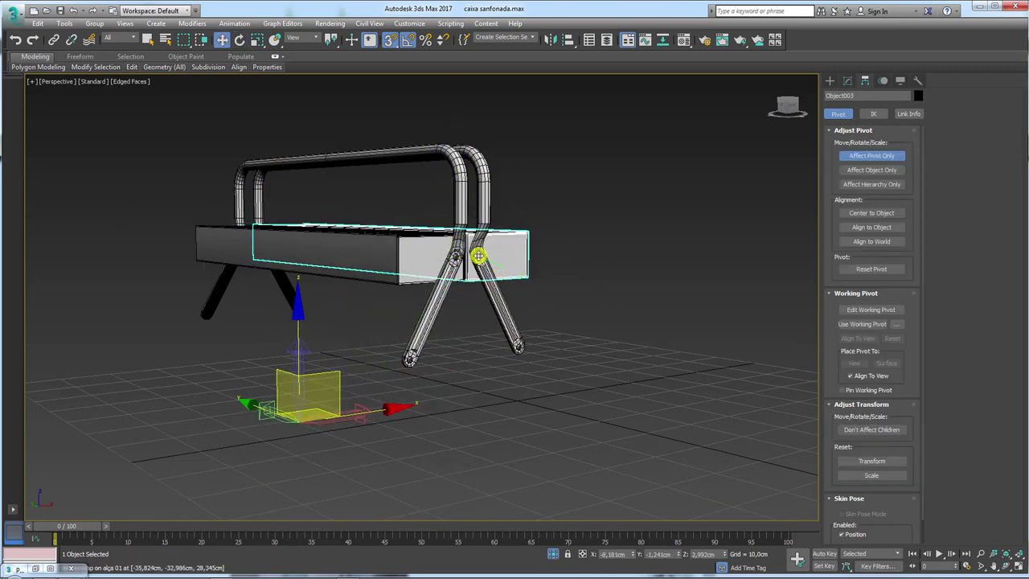
drag(356, 371, 451, 264)
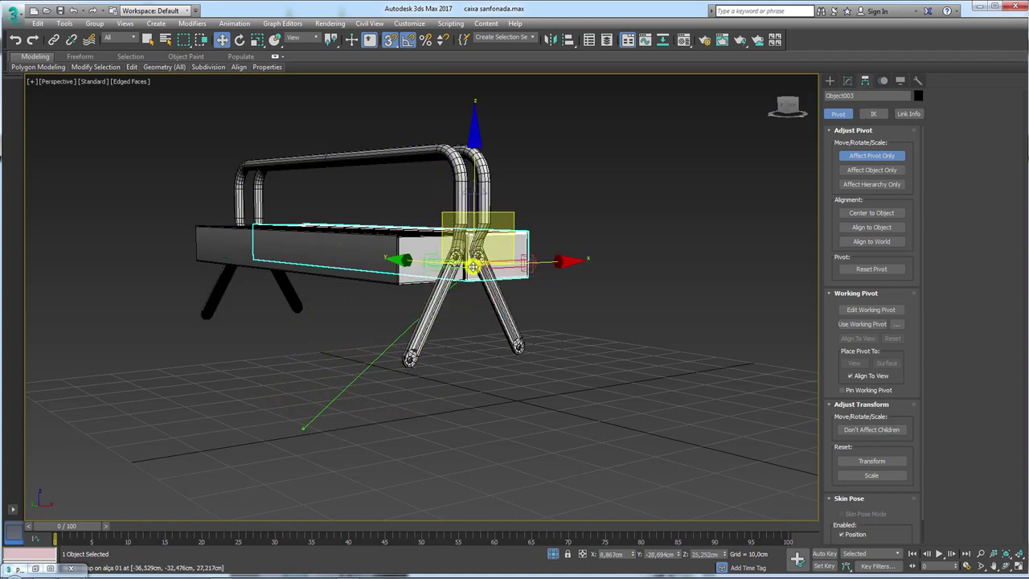
Fine-tune both tray pivots onto the hinge centres and turn Affect Pivot Only off.
scroll(451, 263, up, 5)
click(365, 264)
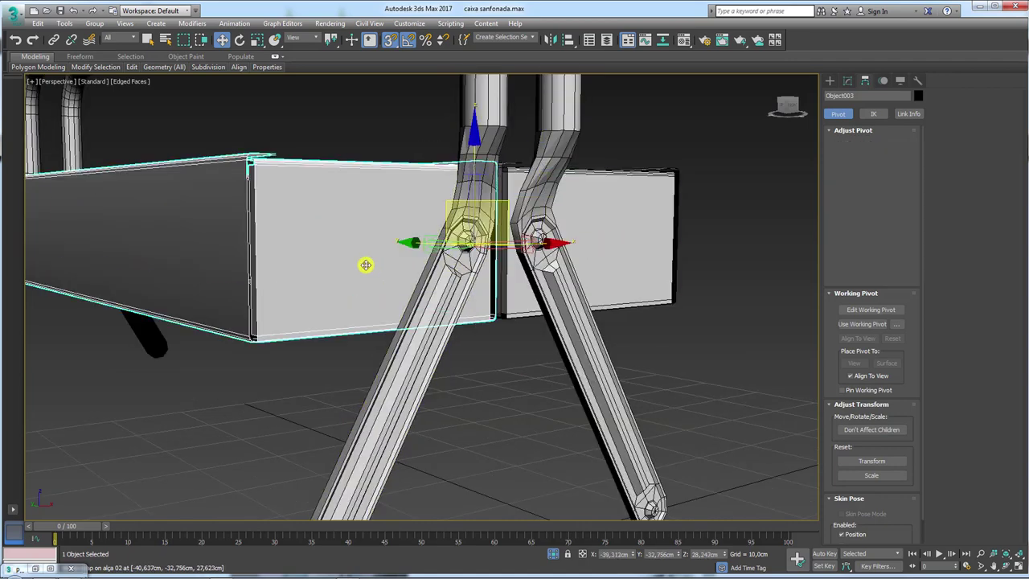
alt+middle_drag(424, 237, 467, 238)
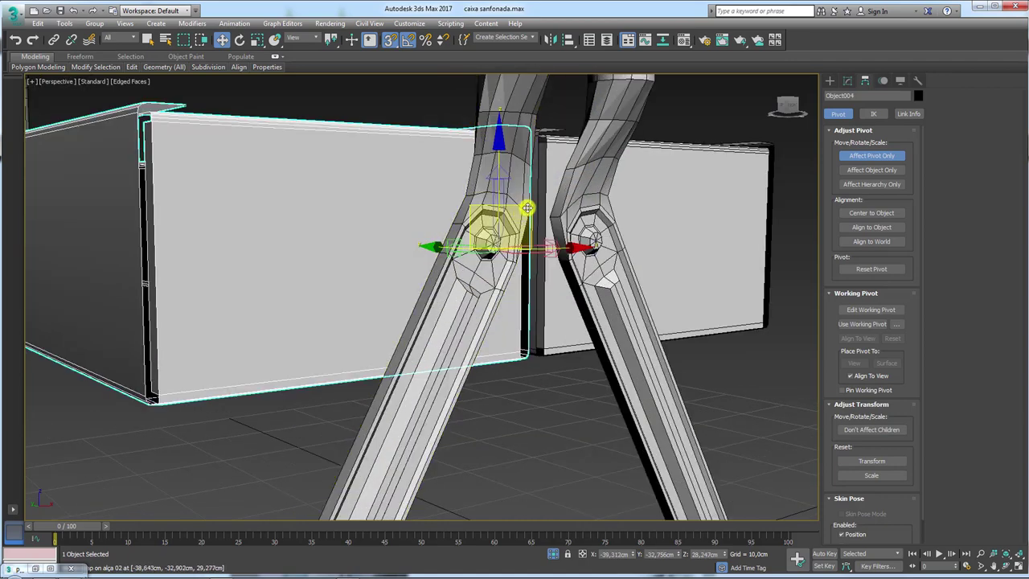
drag(497, 247, 495, 241)
scroll(551, 284, up, 5)
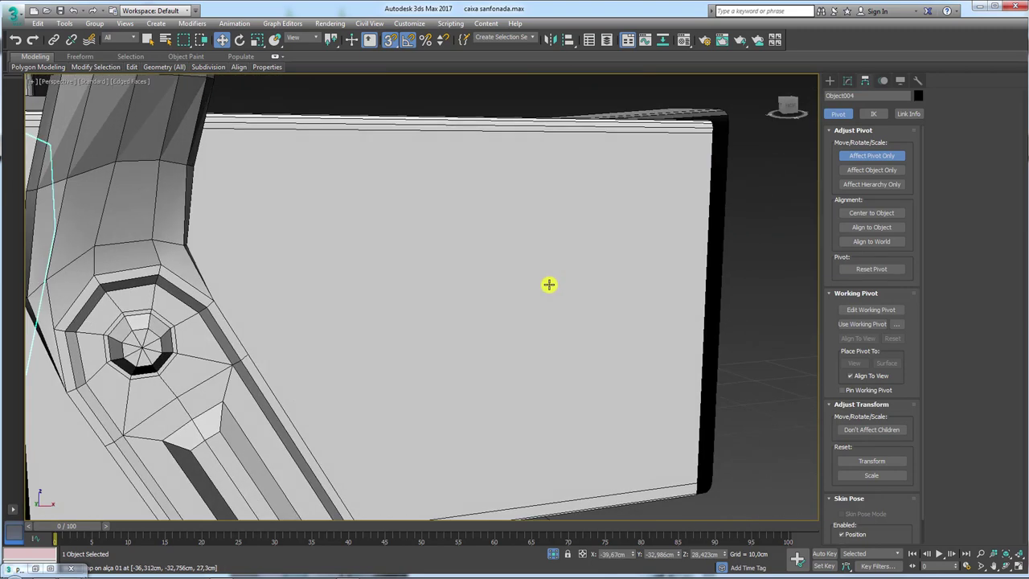
scroll(539, 278, down, 5)
click(539, 279)
drag(396, 274, 400, 277)
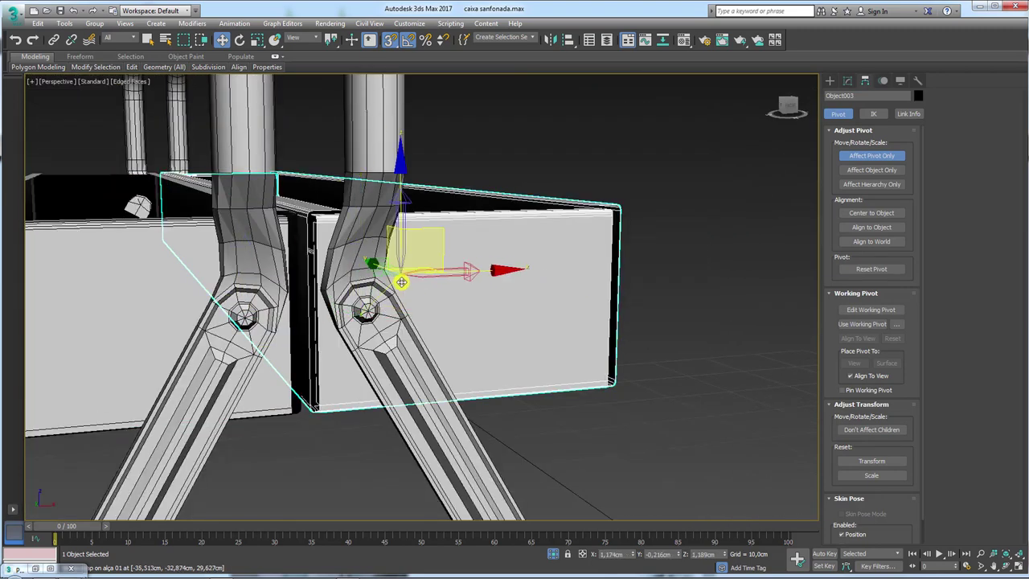
mouse_move(520, 334)
middle_down()
mouse_move(375, 334)
mouse_move(510, 333)
mouse_move(214, 269)
mouse_move(811, 181)
middle_up()
click(176, 265)
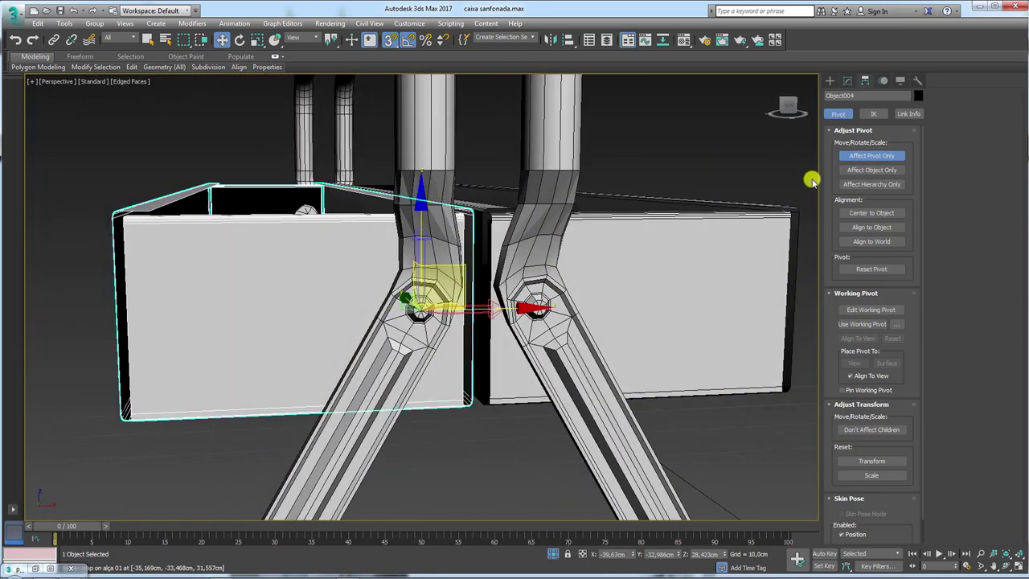
click(862, 158)
scroll(617, 215, down, 6)
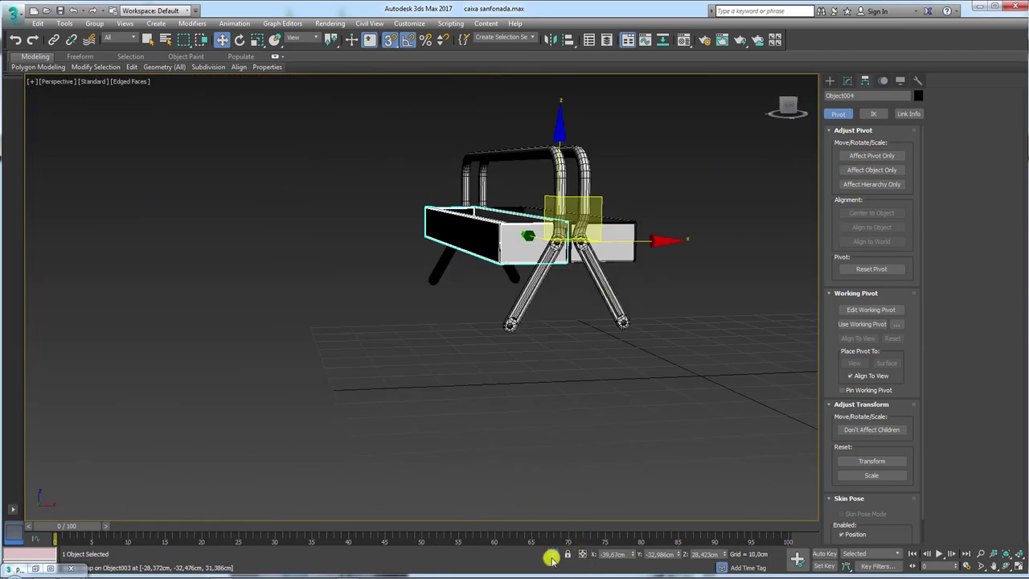
Zoom to the whole toolbox and isolate the four tray boxes.
key(z)
alt+middle_drag(551, 424, 540, 416)
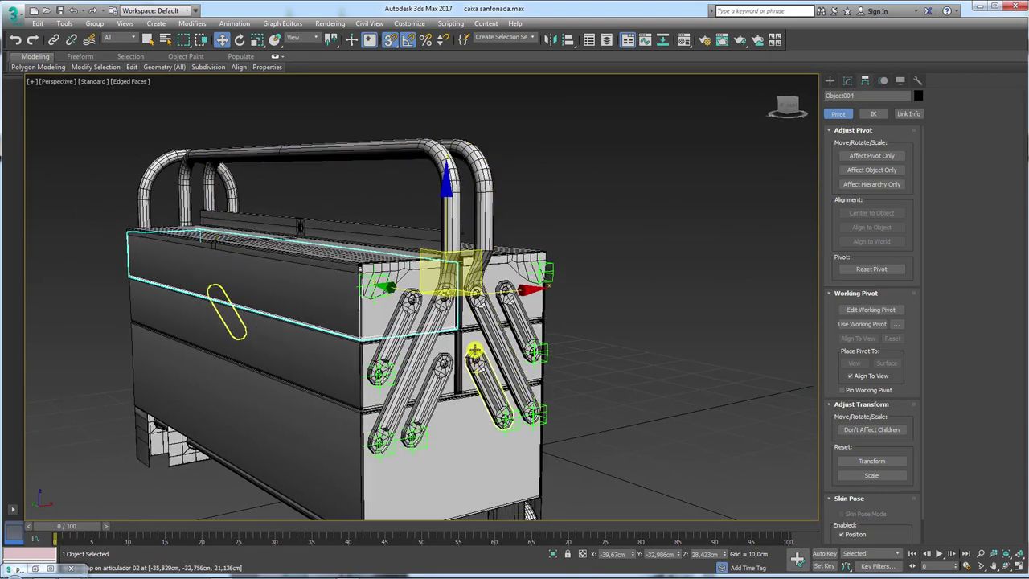
scroll(475, 351, up, 3)
ctrl+click(478, 340)
ctrl+click(421, 344)
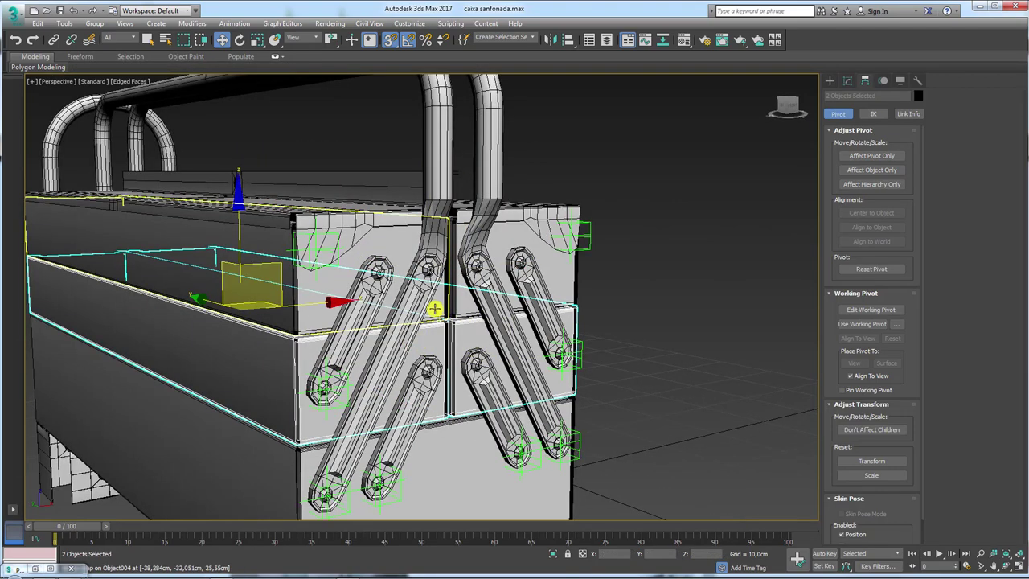
ctrl+click(431, 306)
ctrl+click(459, 299)
scroll(546, 441, down, 5)
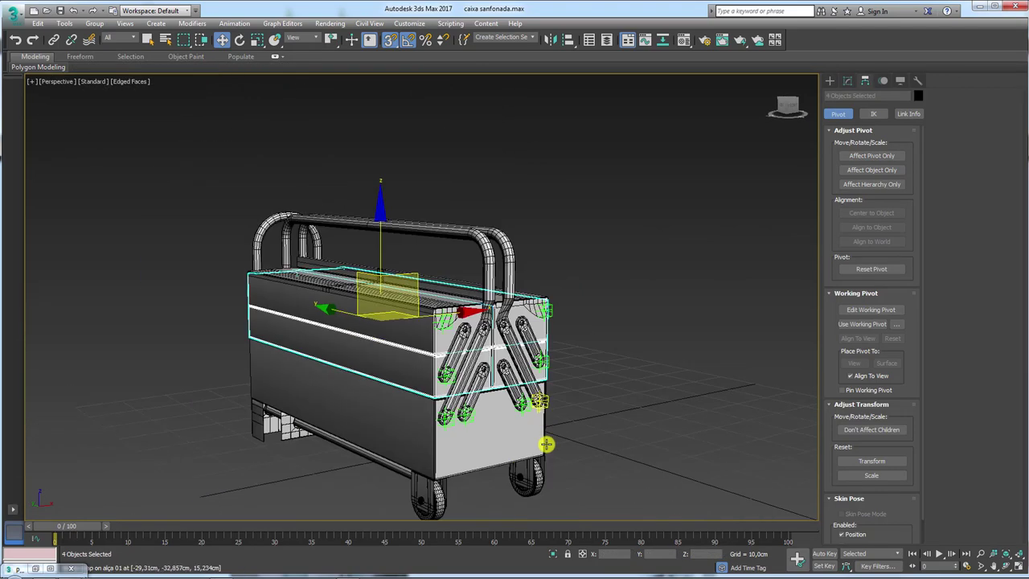
key(alt+q)
mouse_move(570, 429)
alt+middle_down()
mouse_move(590, 437)
mouse_move(441, 413)
alt+middle_up()
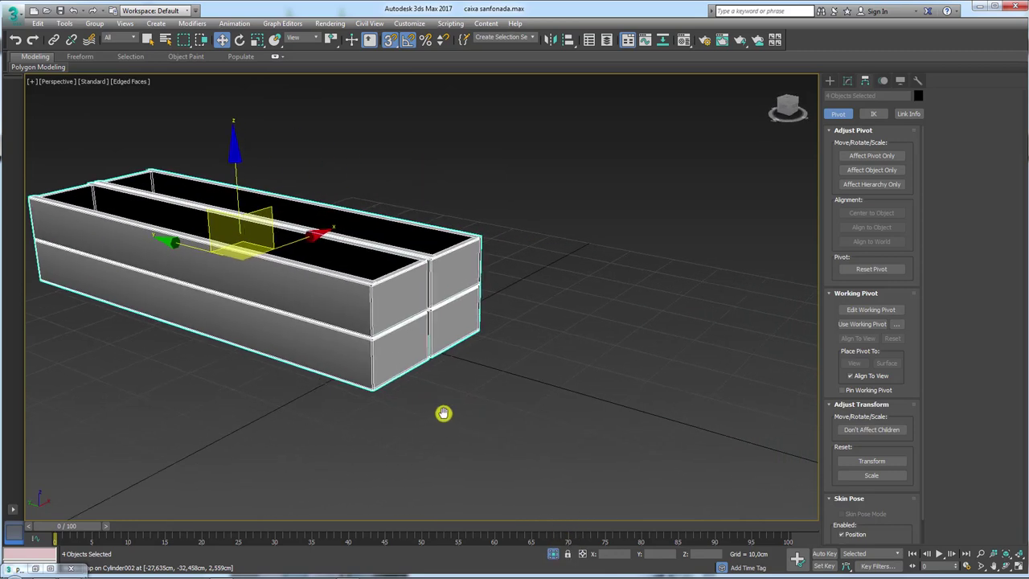
Create a Box-style Point helper, size 5.5cm, on the ground beside the trays.
click(832, 81)
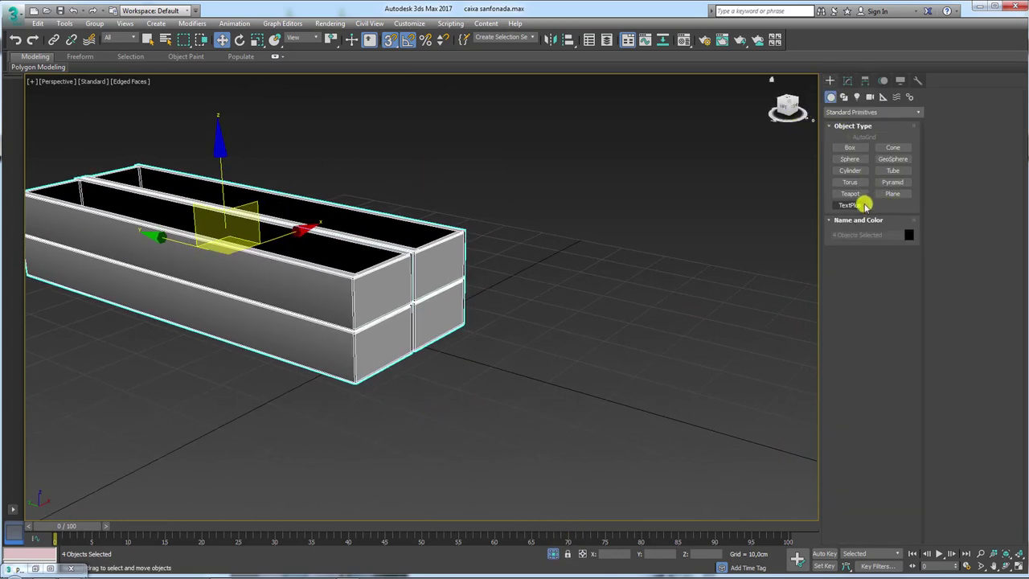
click(883, 96)
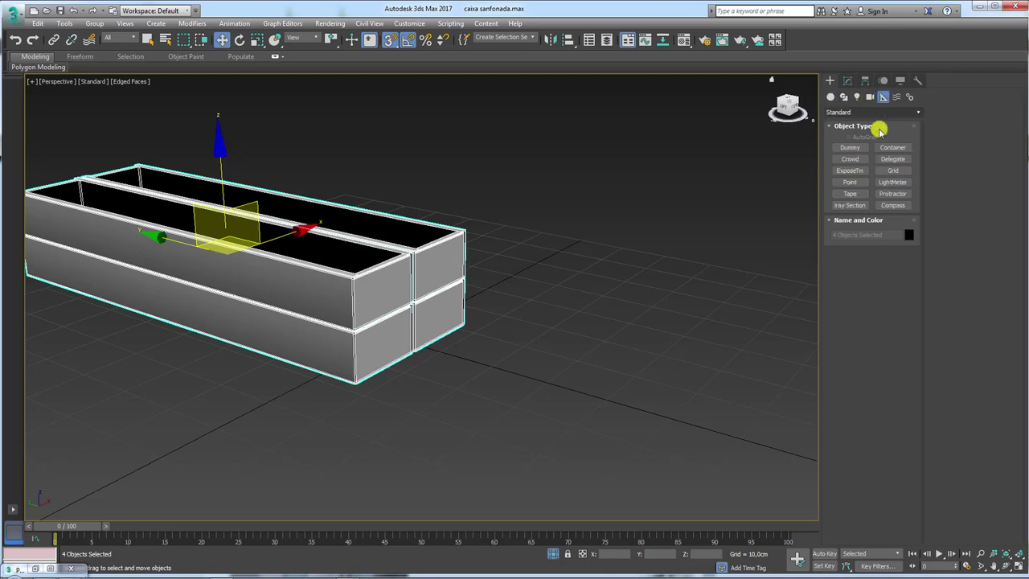
click(849, 182)
click(571, 392)
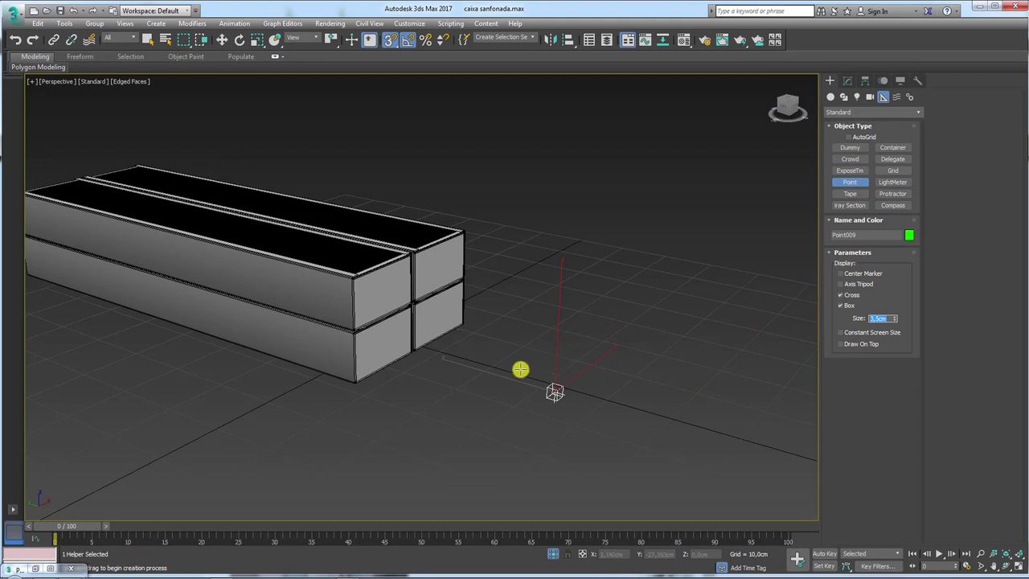
Shift-move clone the point helper as copies, forming a row up to Point012.
key(w)
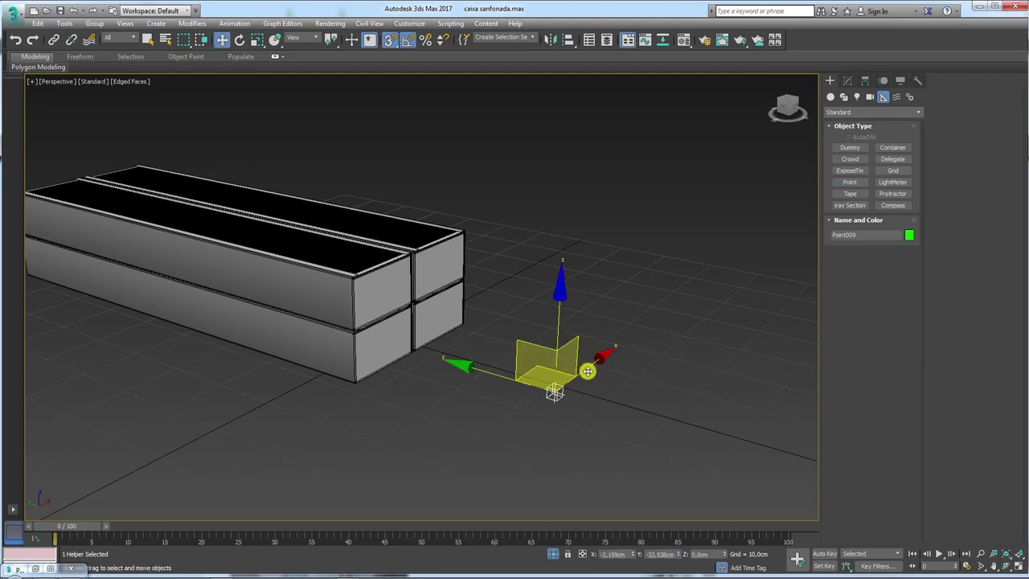
mouse_move(585, 368)
mouse_down()
mouse_move(520, 351)
mouse_move(539, 359)
mouse_up()
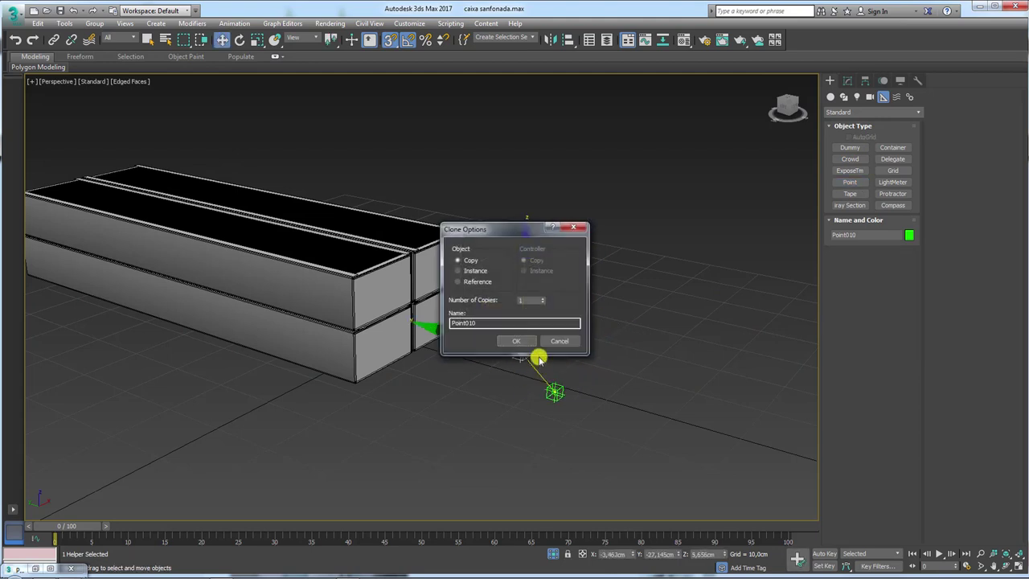
key(Return)
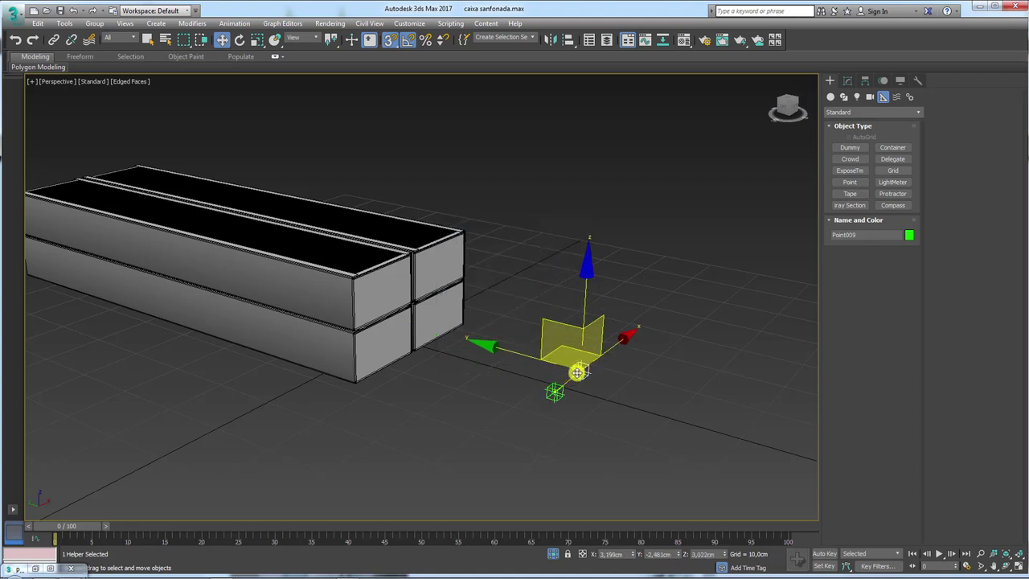
mouse_move(571, 365)
shift+mouse_down()
mouse_move(551, 367)
mouse_move(574, 391)
shift+mouse_up()
click(558, 340)
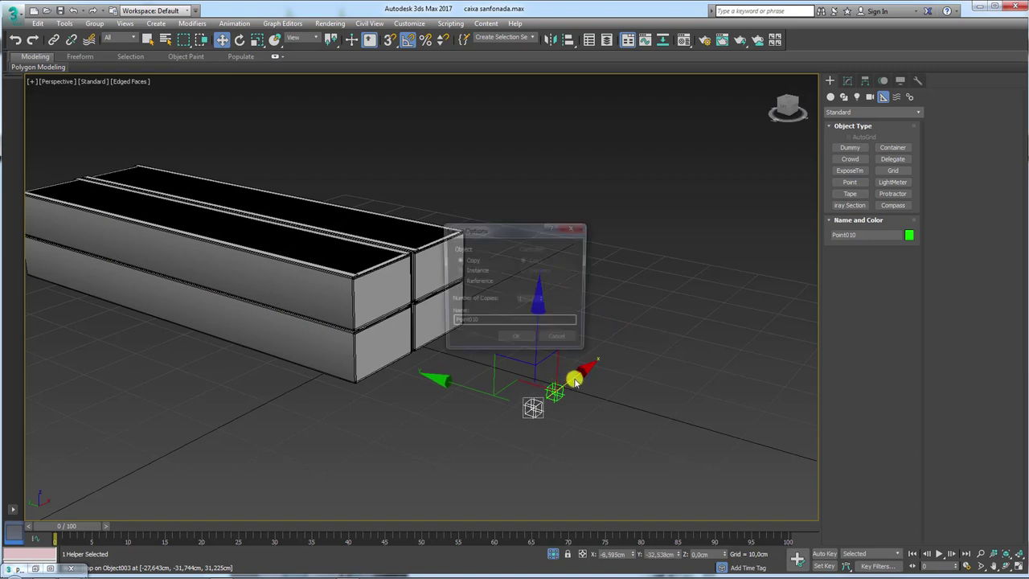
click(521, 340)
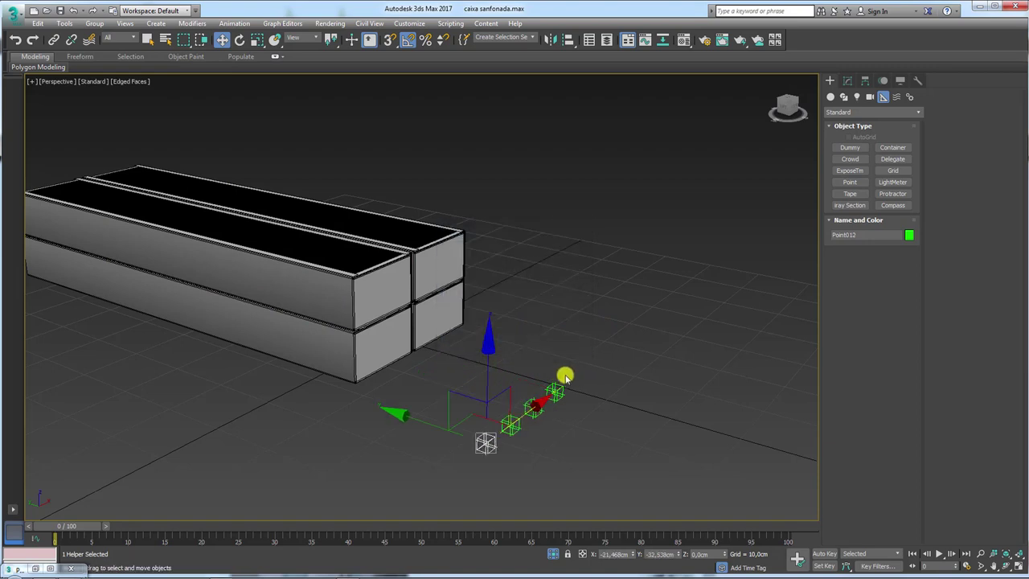
alt+middle_drag(563, 375, 565, 416)
Align the first two point helpers to the pivots of the lower box and Object001.
key(alt+a)
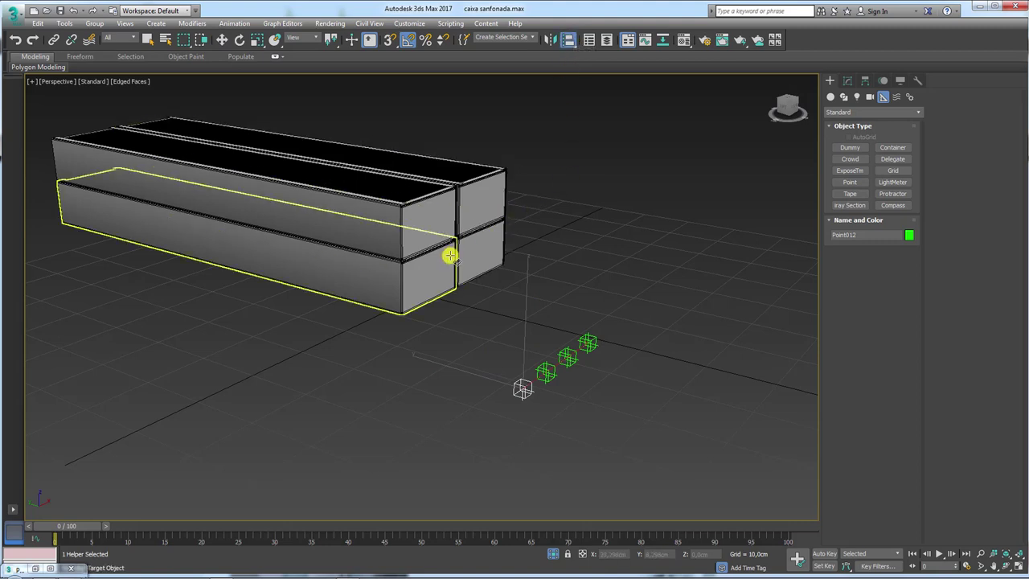
click(450, 255)
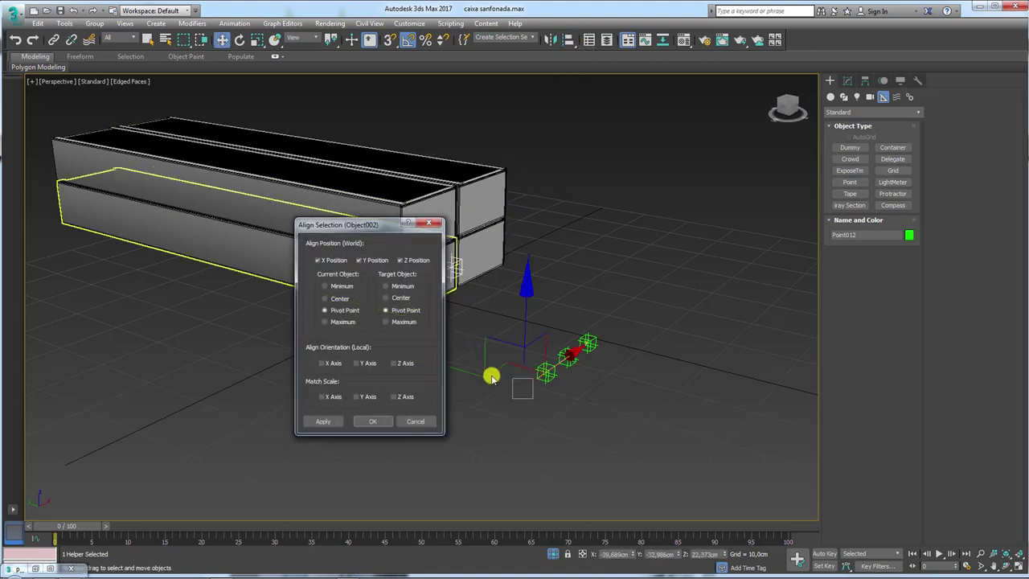
click(380, 421)
key(alt+a)
click(487, 234)
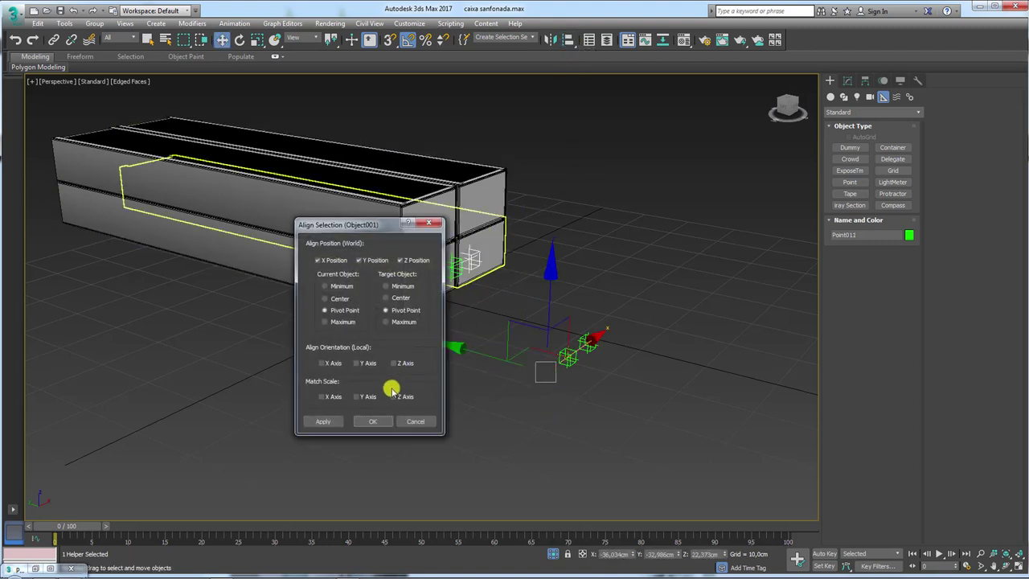
click(389, 426)
Align the remaining two helpers to the Object004 and Object003 pivots, then clear the selection.
click(549, 345)
key(alt+a)
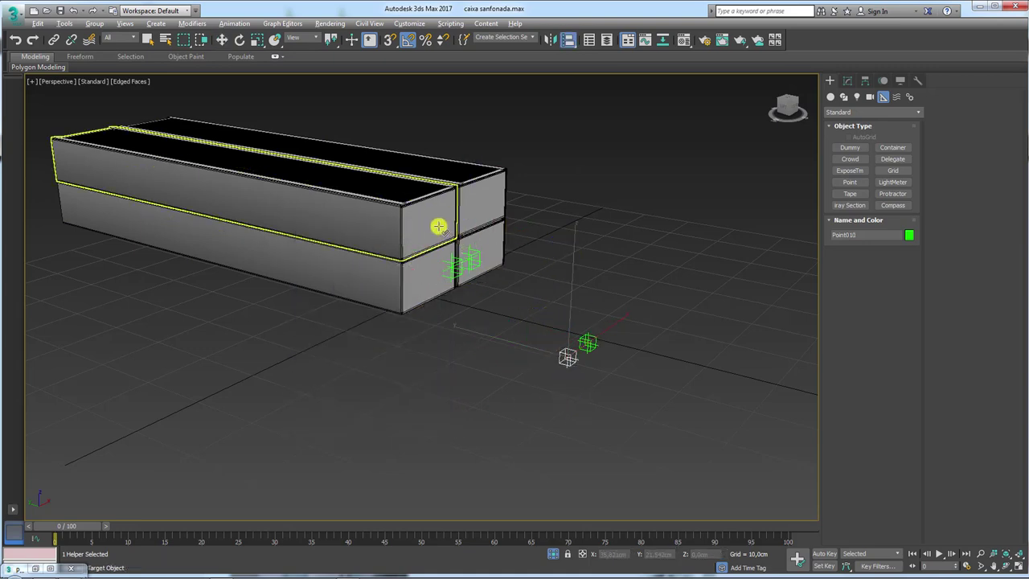
click(436, 225)
click(380, 422)
click(586, 340)
key(alt+a)
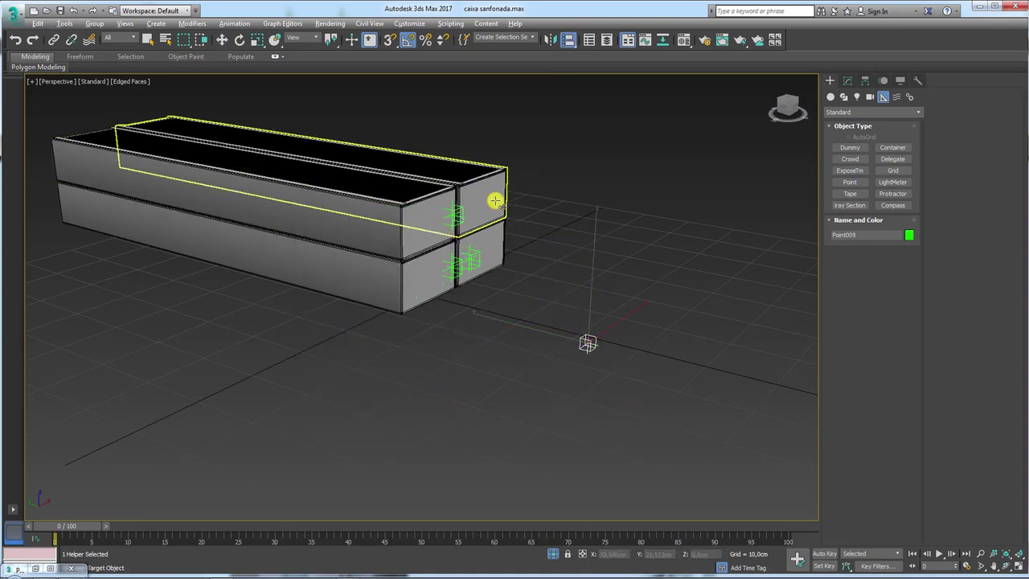
click(491, 200)
click(366, 424)
scroll(498, 308, up, 2)
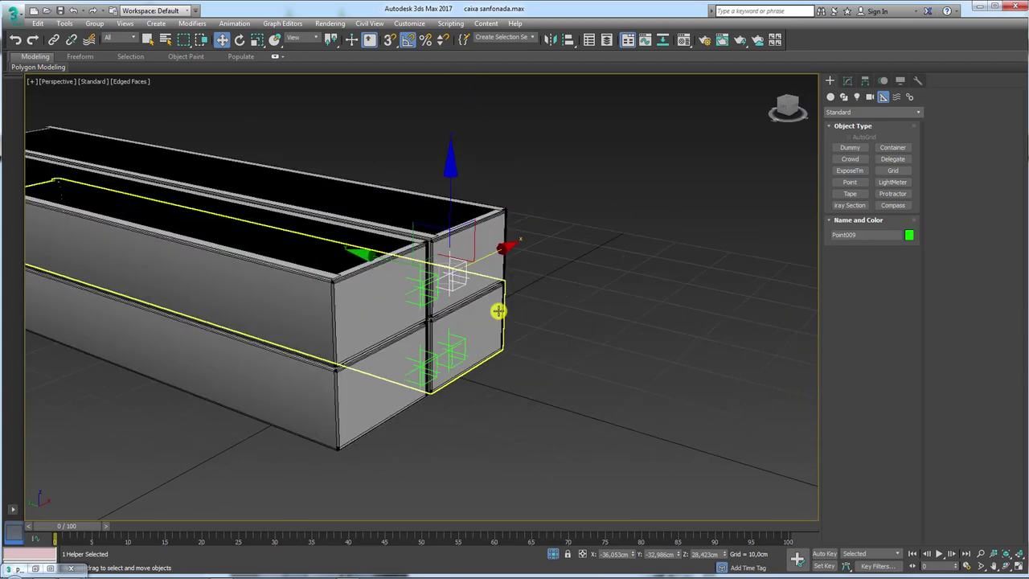
scroll(482, 304, up, 2)
click(597, 265)
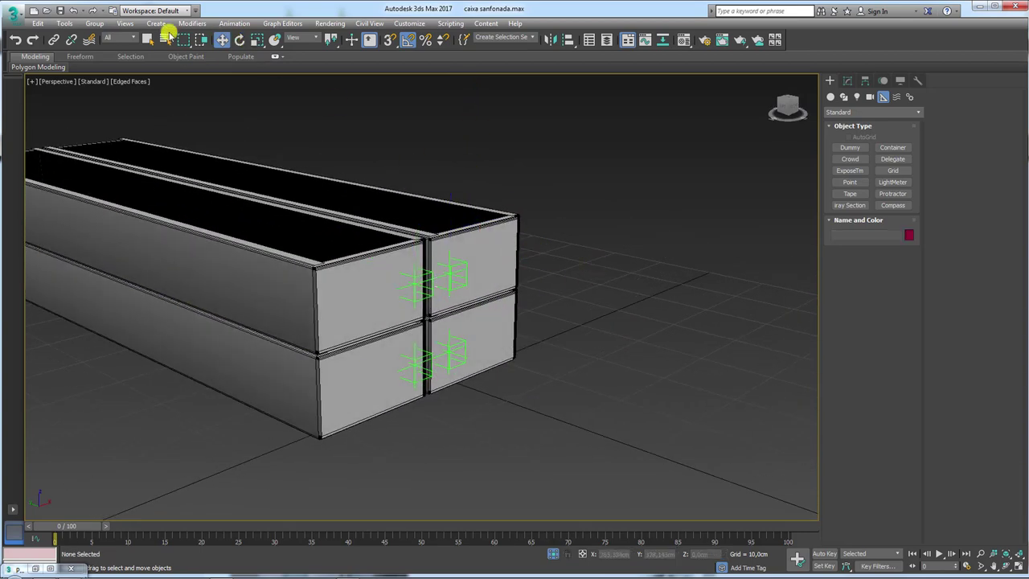
Link Object003, Object001, Object002 and the last box to their respective point helpers.
click(60, 39)
drag(511, 223, 601, 246)
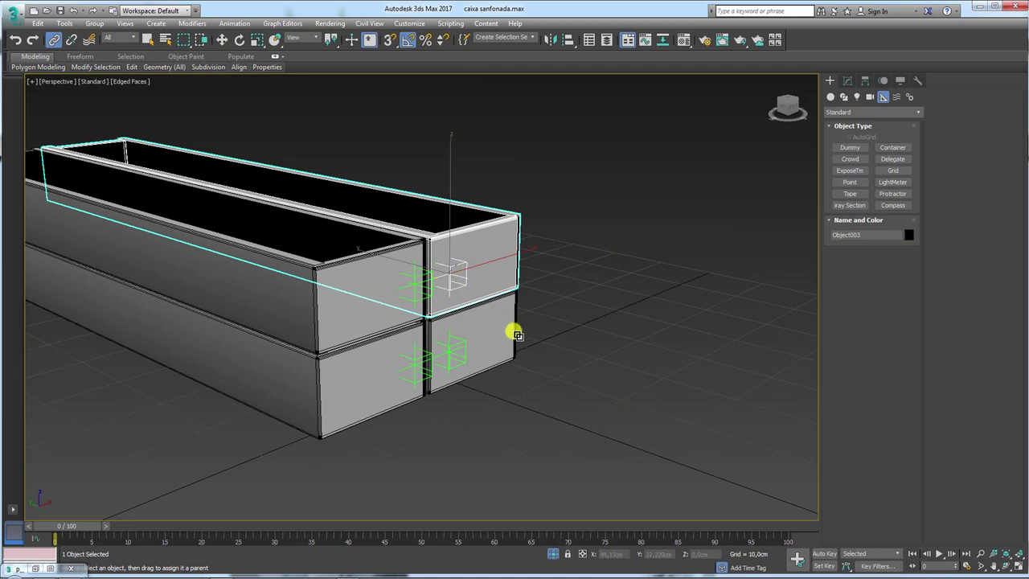
drag(500, 338, 468, 426)
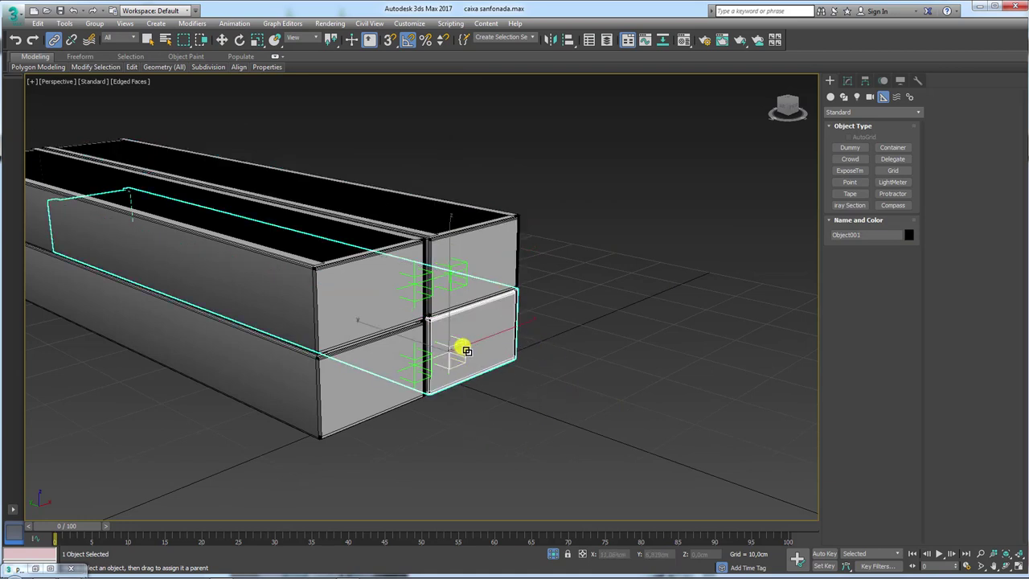
drag(339, 402, 400, 440)
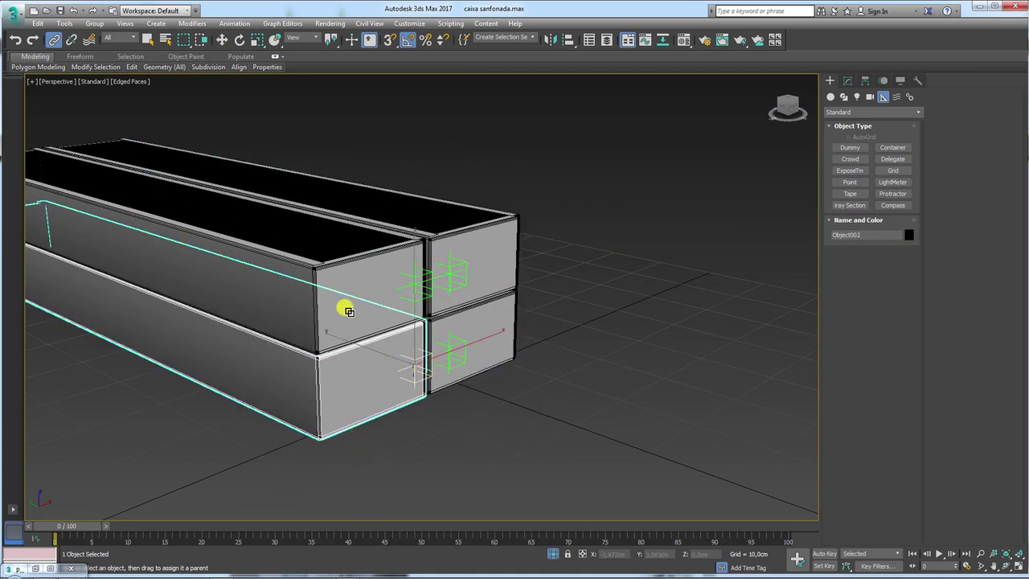
drag(348, 311, 337, 304)
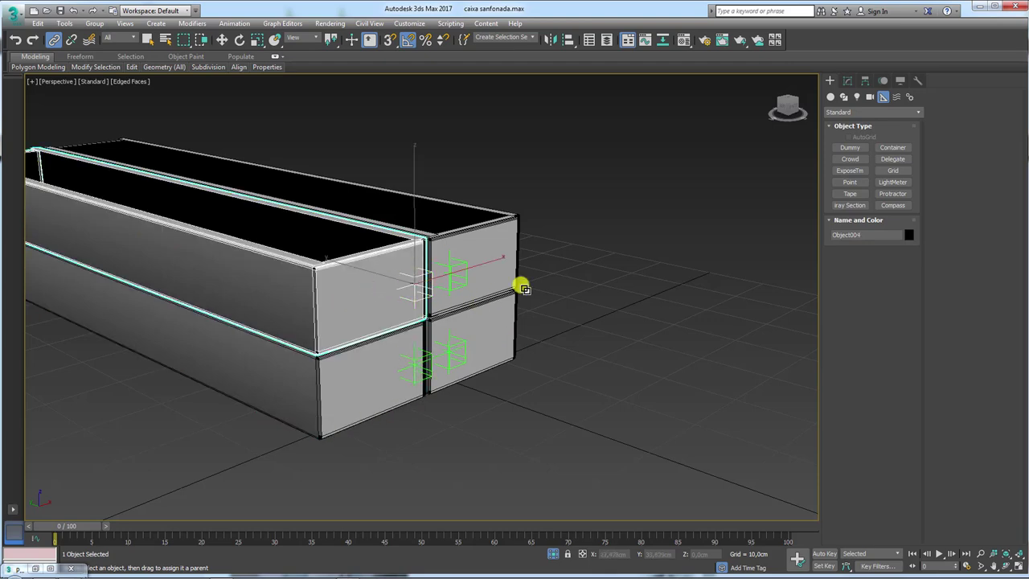
scroll(524, 289, down, 5)
scroll(583, 367, down, 2)
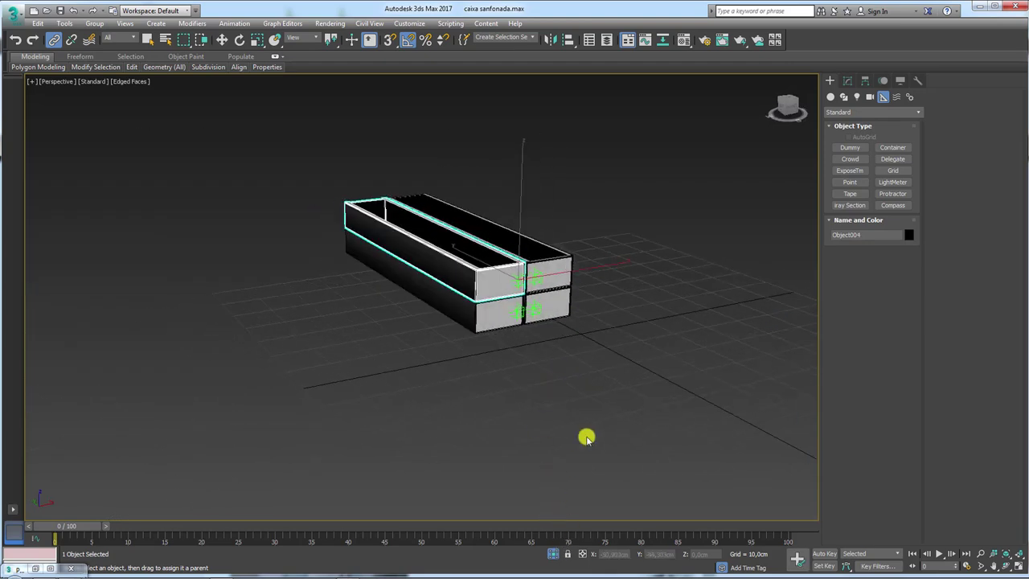
alt+middle_drag(586, 437, 556, 523)
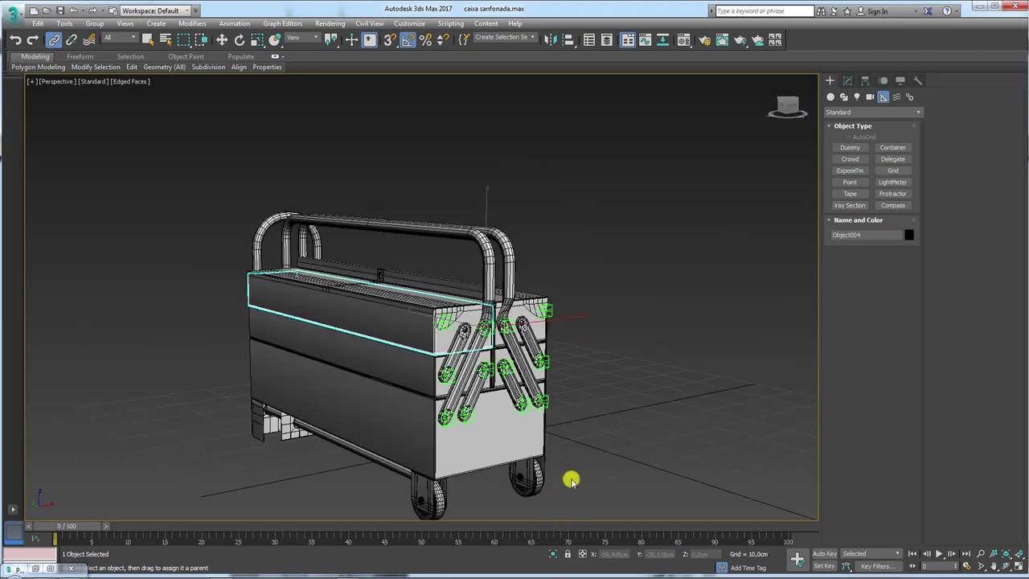
Select the handle, both arms, the tray panel and the two left trays.
mouse_move(567, 477)
alt+middle_down()
mouse_move(533, 466)
mouse_move(576, 423)
alt+middle_up()
scroll(500, 301, up, 5)
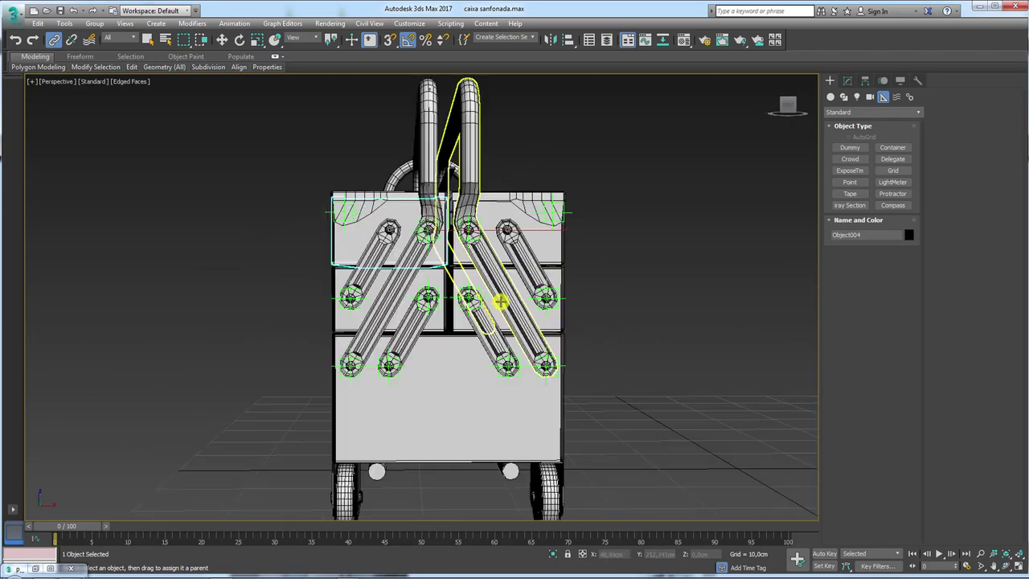
scroll(491, 296, up, 3)
scroll(474, 277, down, 4)
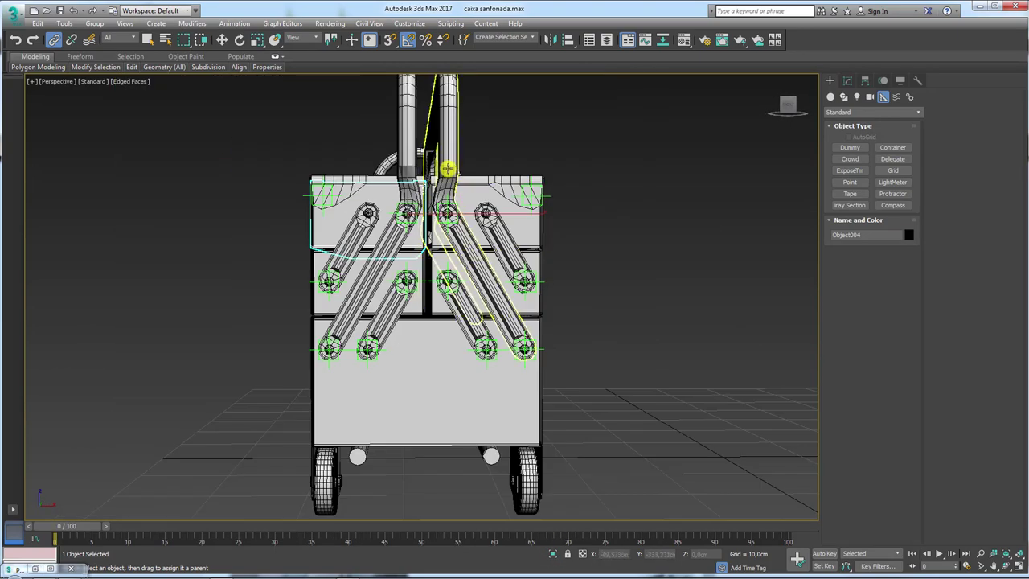
alt+middle_drag(448, 169, 469, 177)
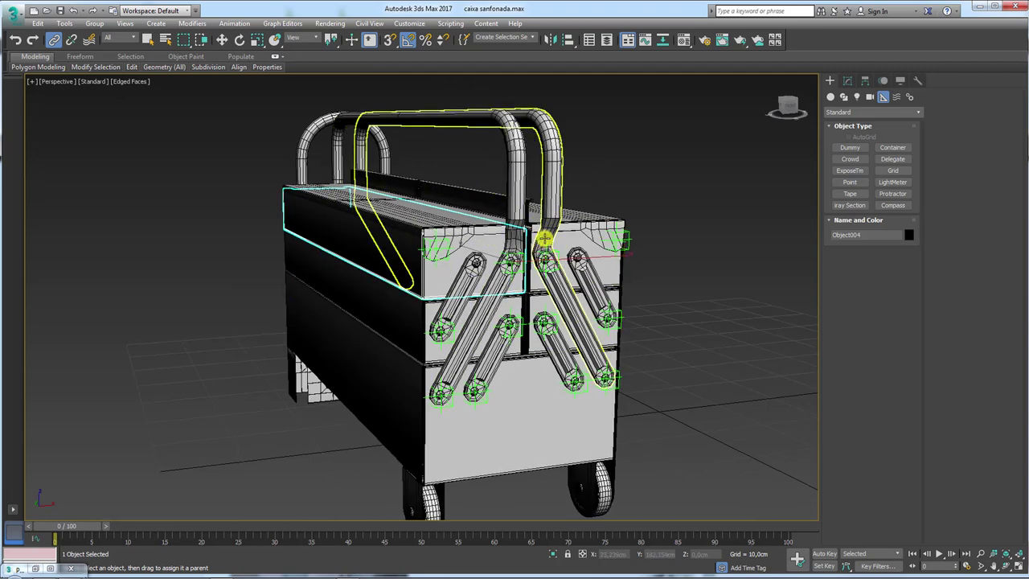
click(520, 181)
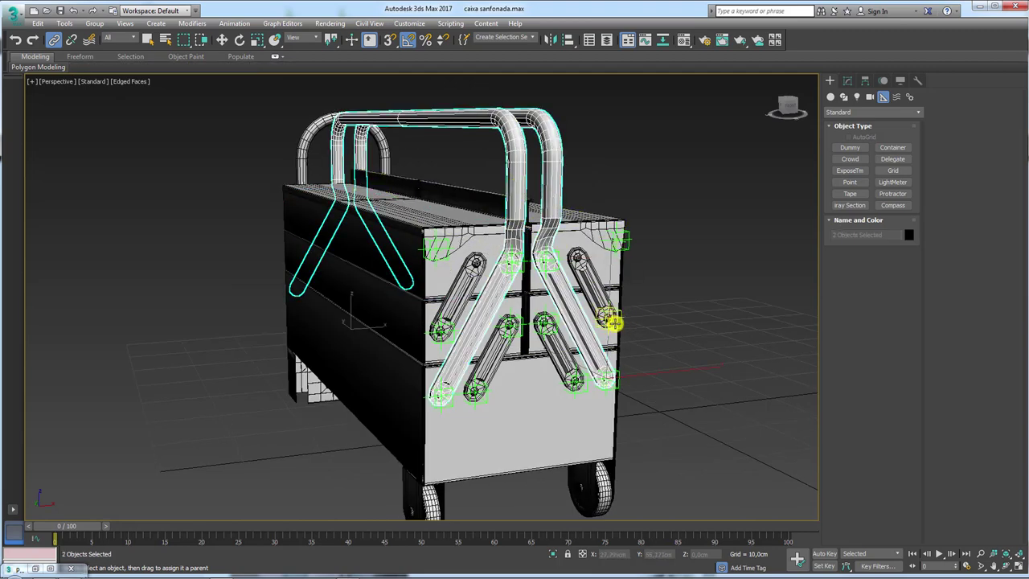
ctrl+click(594, 299)
ctrl+click(619, 320)
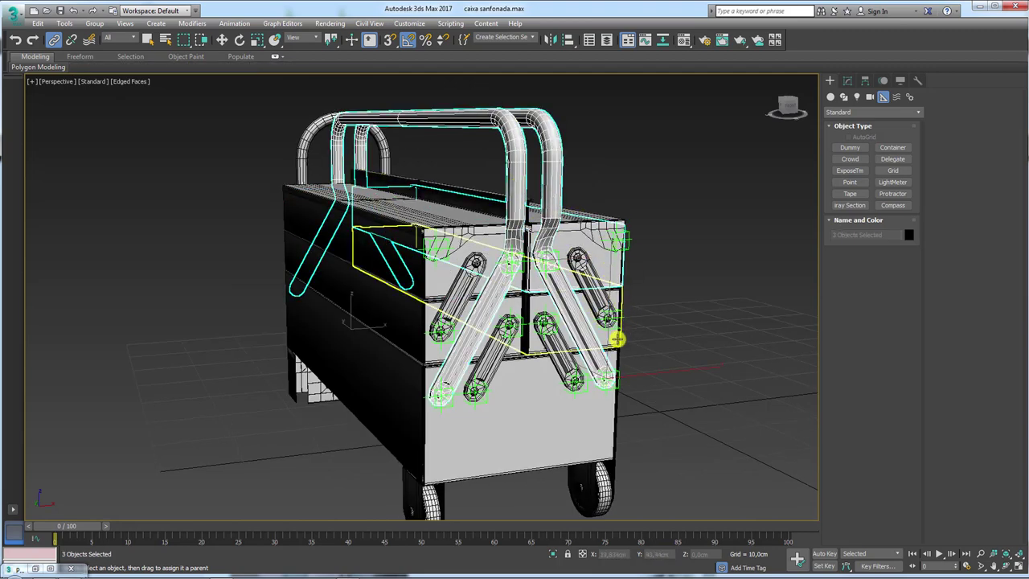
ctrl+click(491, 252)
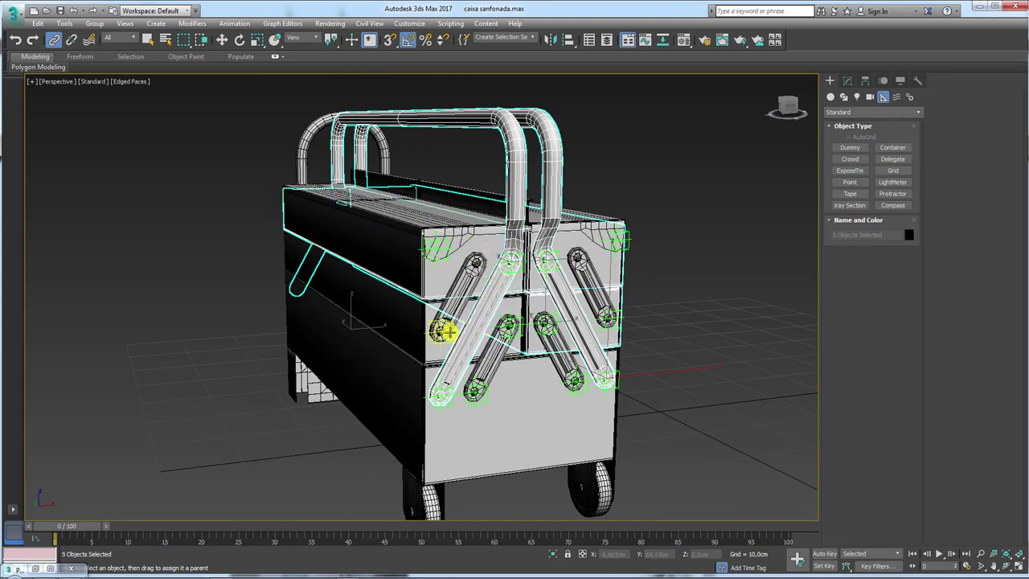
ctrl+click(434, 353)
Add the remaining tray to the selection and isolate the selected toolbox parts.
scroll(490, 318, up, 2)
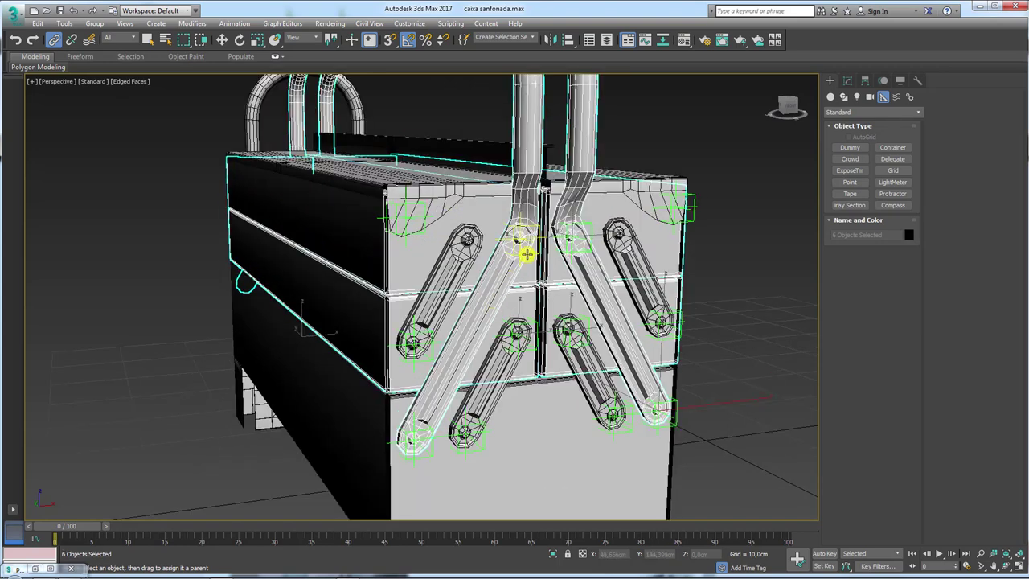
alt+middle_drag(546, 286, 523, 298)
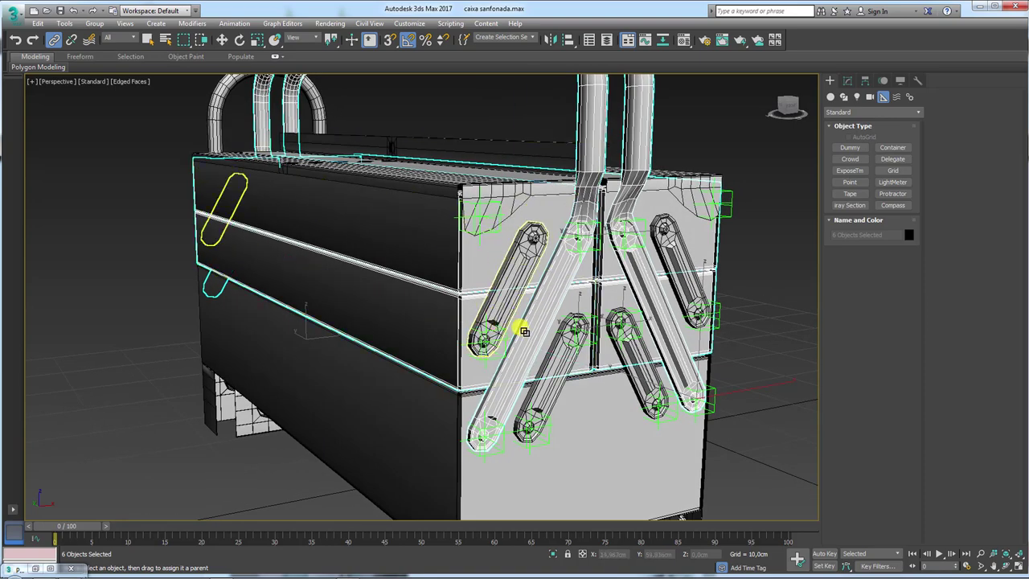
mouse_move(611, 287)
alt+middle_down()
mouse_move(593, 292)
mouse_move(576, 264)
alt+middle_up()
ctrl+click(573, 258)
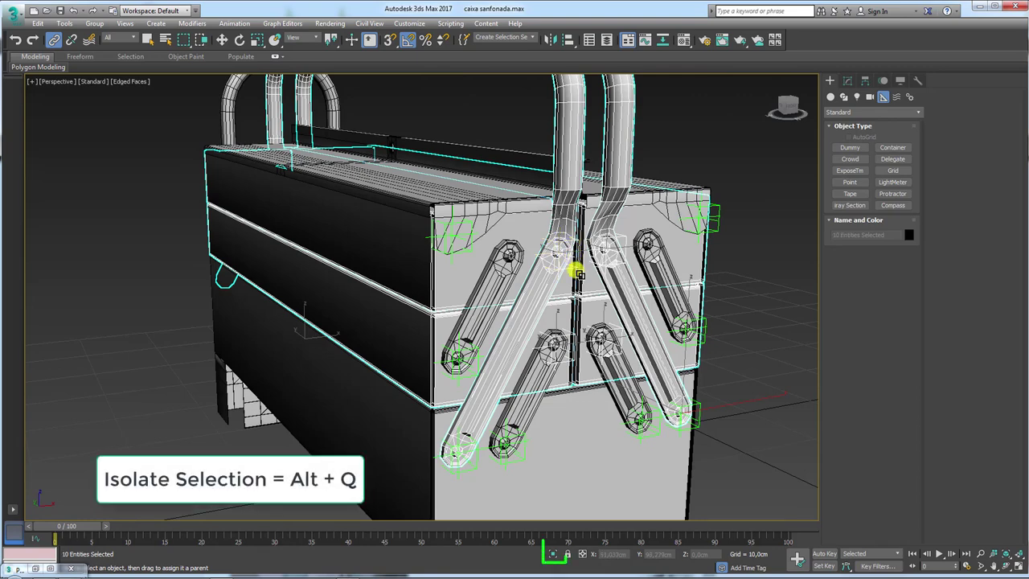
click(553, 553)
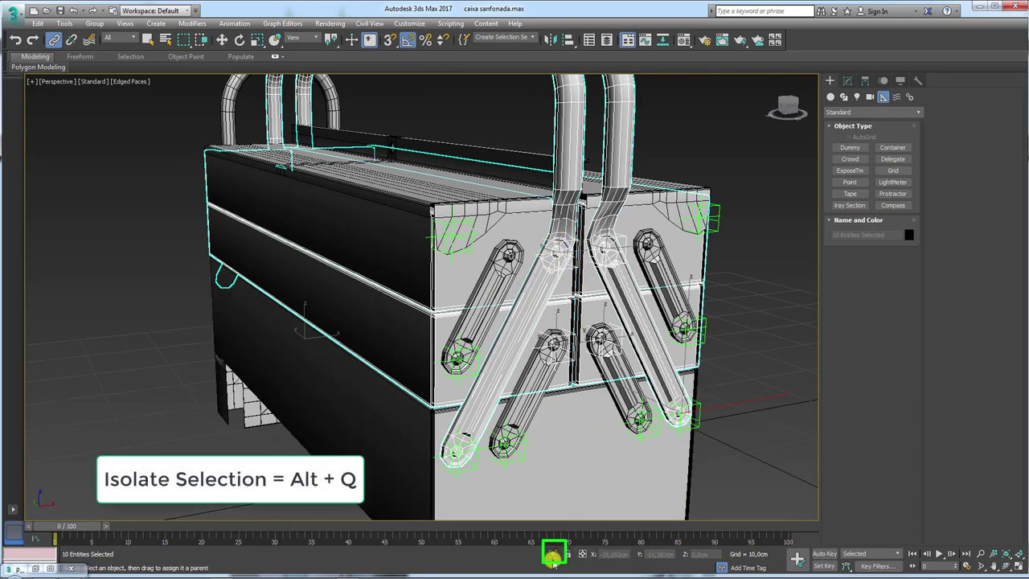
Test-move Point011 to confirm its linked tray follows, then undo the move.
click(595, 386)
mouse_move(596, 385)
alt+middle_down()
mouse_move(512, 327)
mouse_move(533, 296)
alt+middle_up()
click(530, 294)
key(w)
click(532, 297)
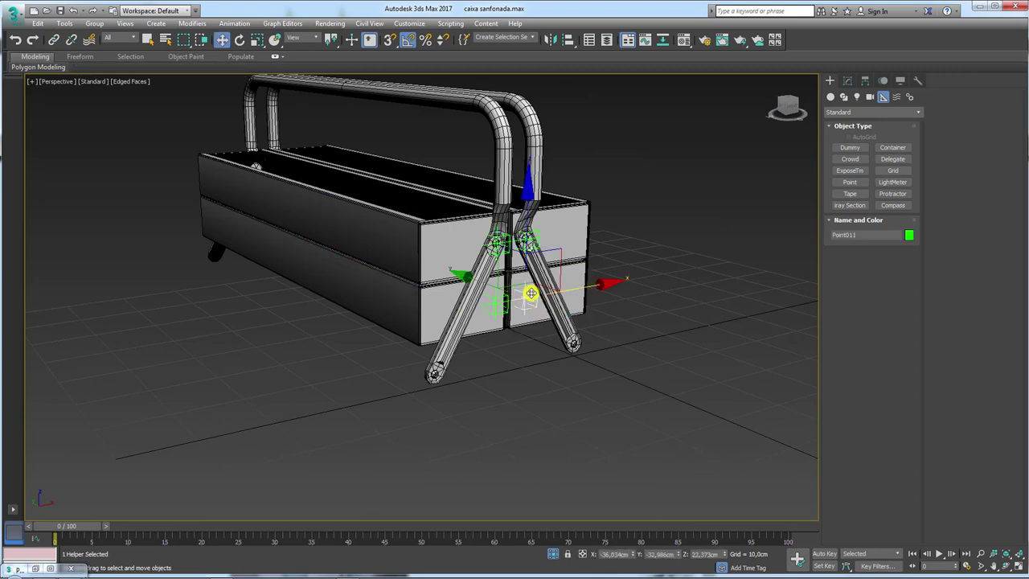
drag(534, 295, 710, 277)
key(ctrl+z)
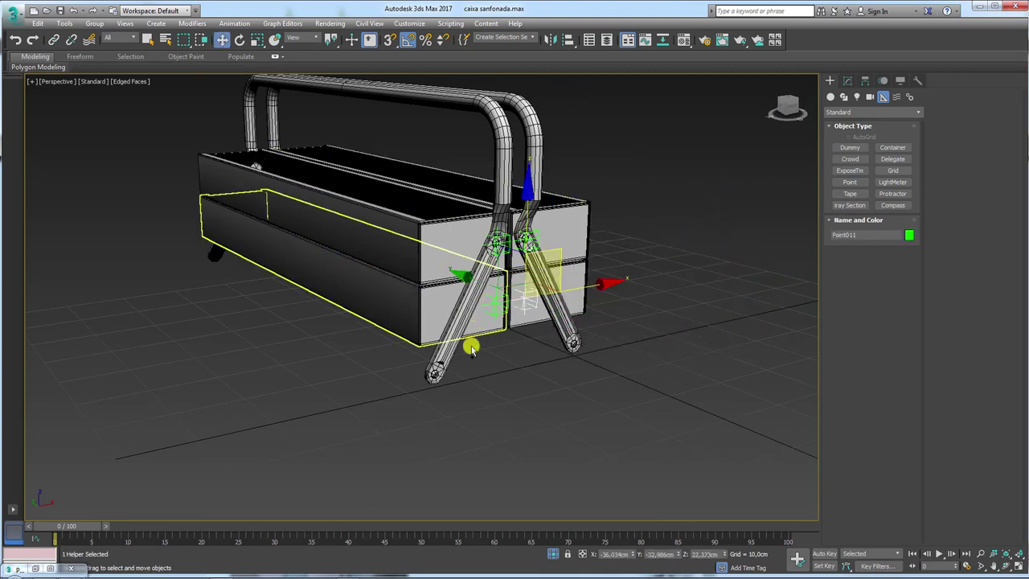
key(ctrl+z)
Test-move Point012 with its tray, undo it, and select the handle alça 01.
click(495, 309)
drag(494, 308, 351, 322)
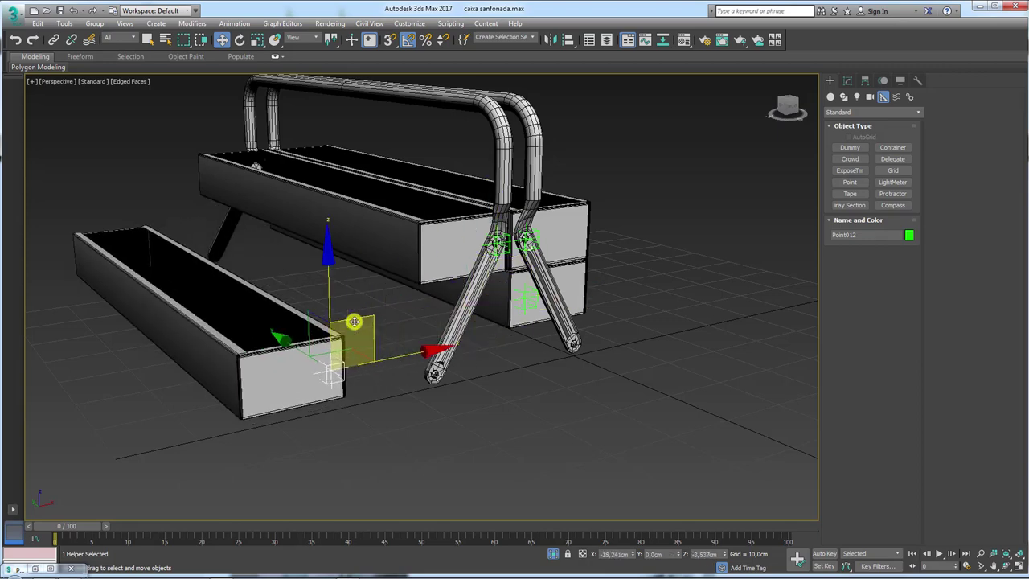
key(ctrl+z)
click(530, 173)
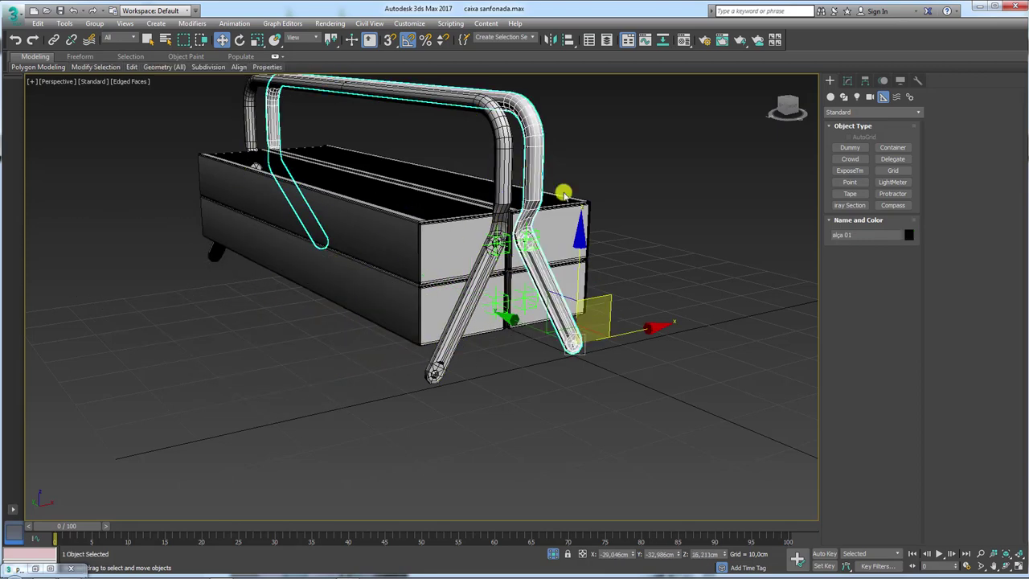
mouse_move(622, 234)
alt+middle_down()
mouse_move(597, 232)
mouse_move(613, 245)
mouse_move(492, 187)
alt+middle_up()
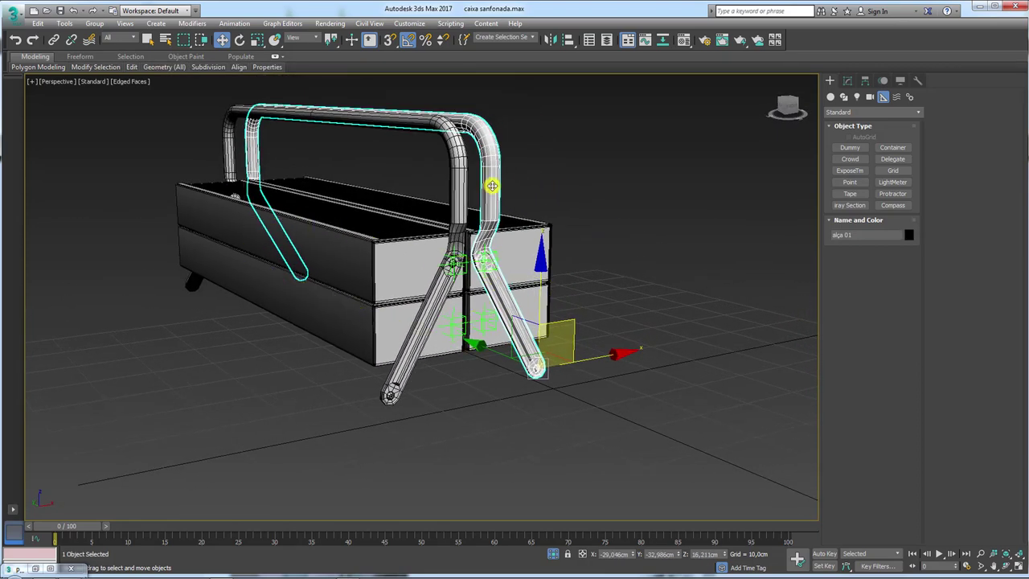
Wire alça 01's Y Rotation two-way to Point009's Y Rotation using the expression -Y_Rotation.
key(ctrl+5)
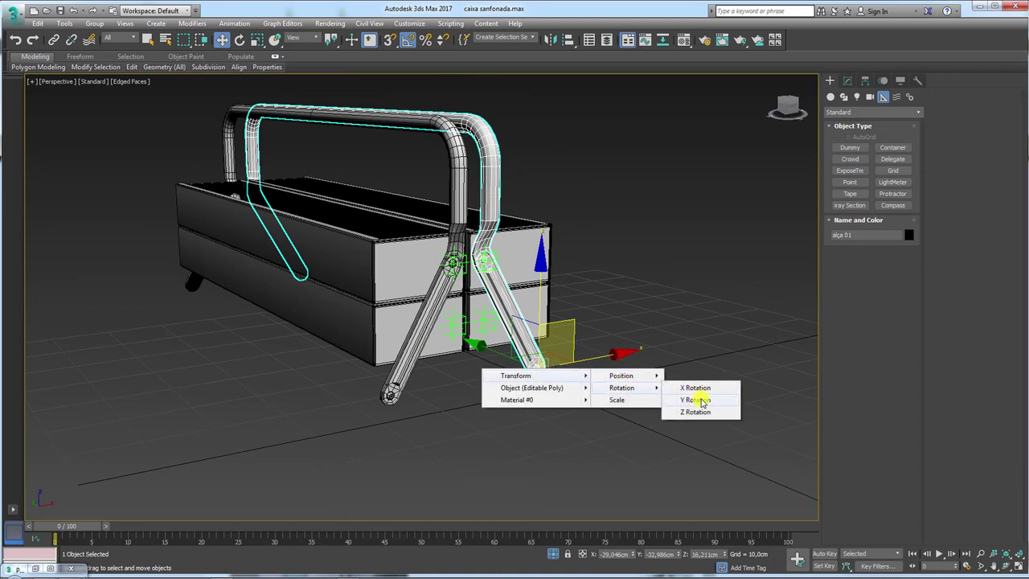
click(695, 401)
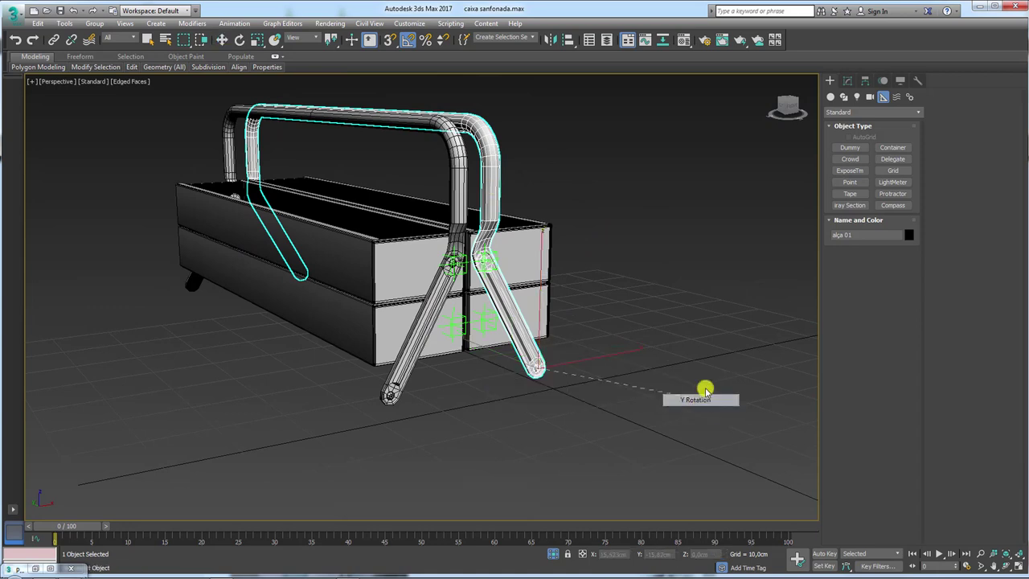
click(495, 254)
mouse_move(474, 259)
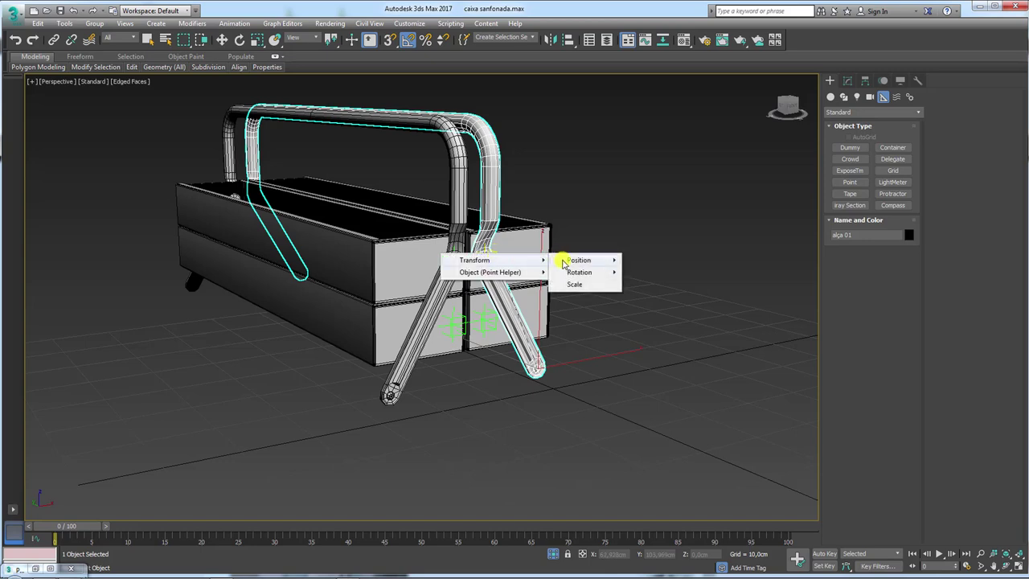
click(659, 285)
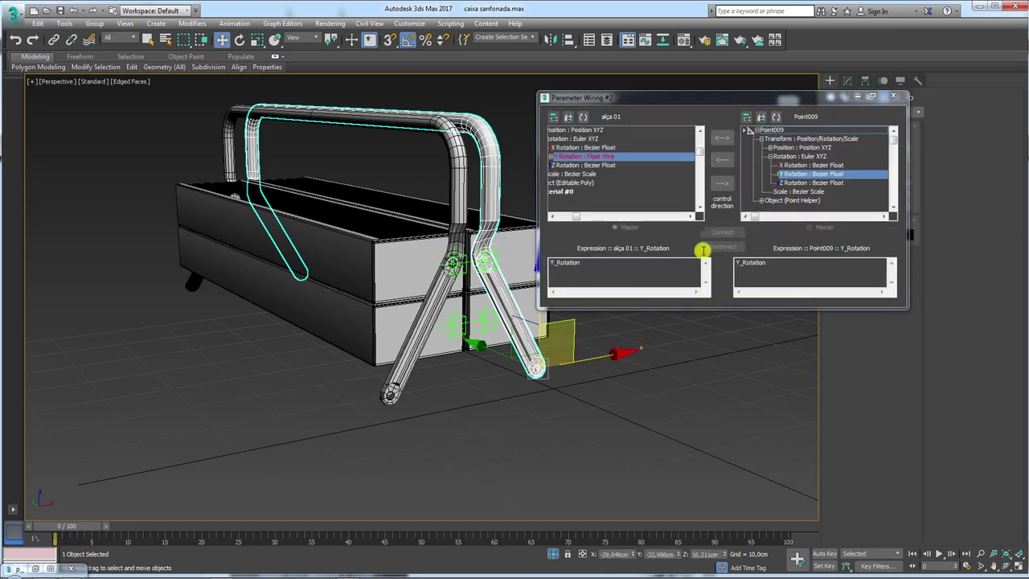
click(719, 137)
click(722, 231)
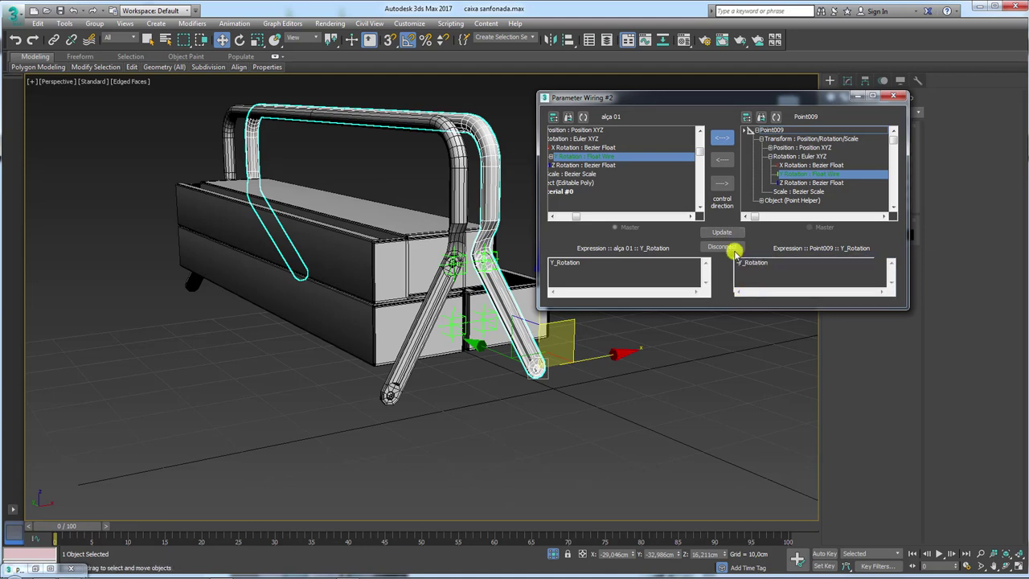
text(-)
click(722, 233)
Rotate the top tray to test the wire, then close the Parameter Wiring window.
click(420, 223)
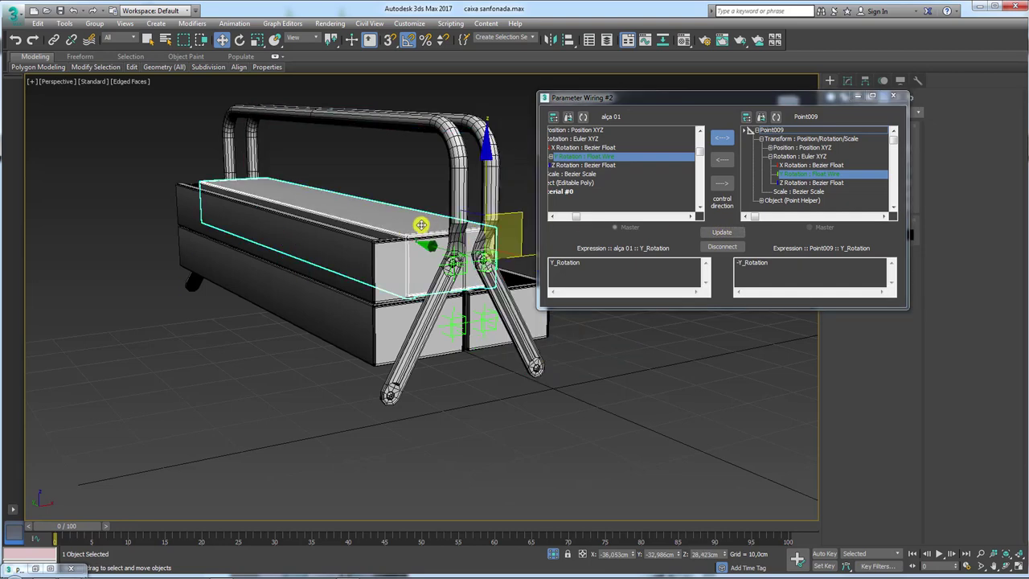
key(e)
mouse_move(422, 187)
mouse_down()
mouse_move(473, 144)
mouse_move(397, 261)
mouse_up()
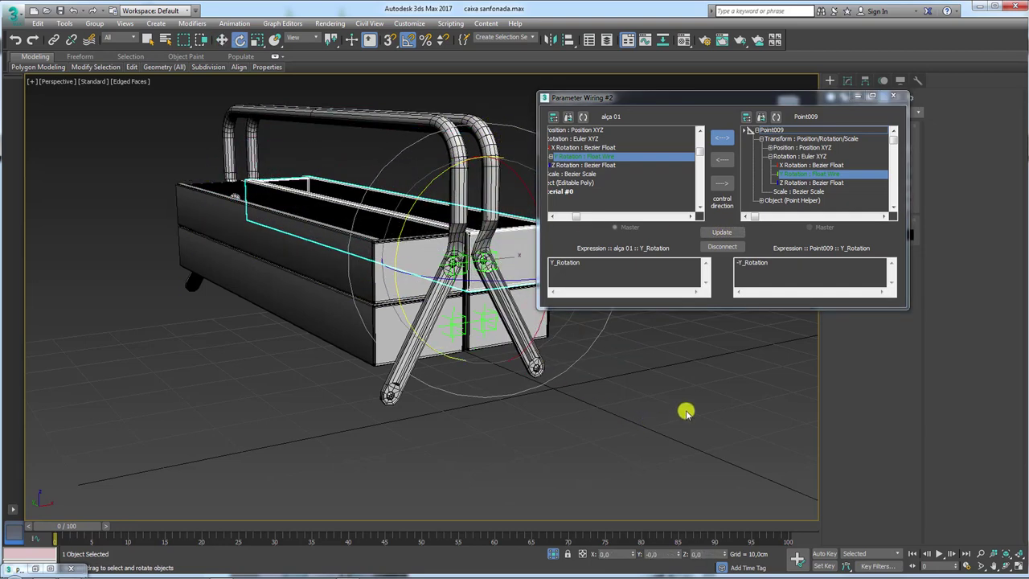
alt+middle_drag(685, 412, 624, 422)
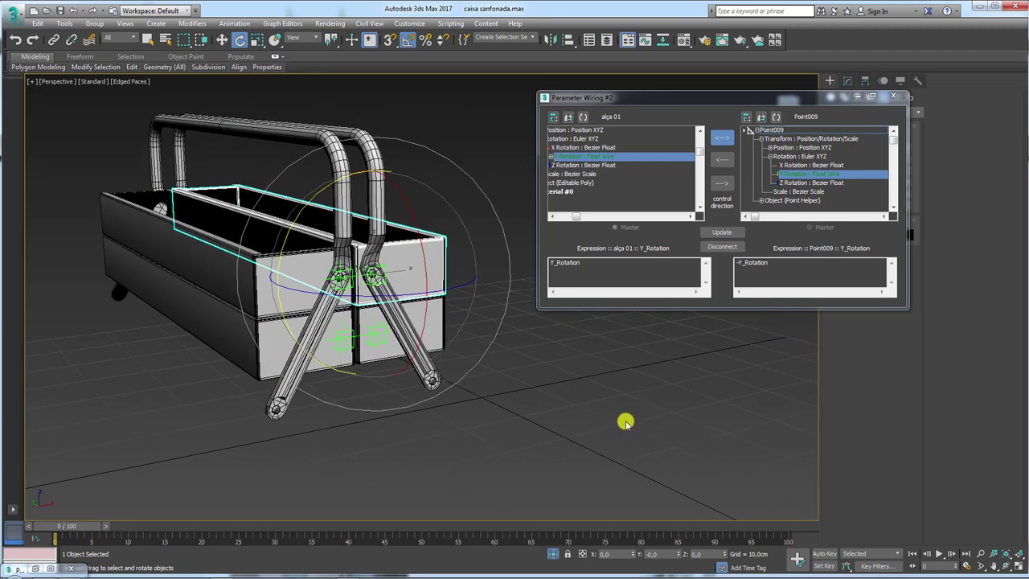
click(897, 97)
Swing the front handle to about 85° to watch the trays follow, undo it, select Point009.
click(359, 110)
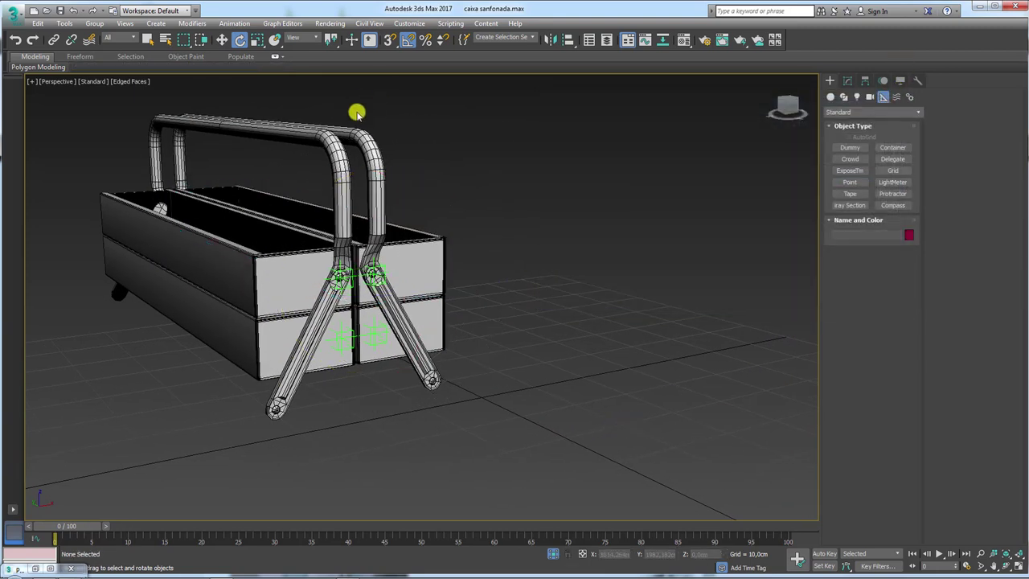
click(362, 138)
drag(391, 298, 415, 290)
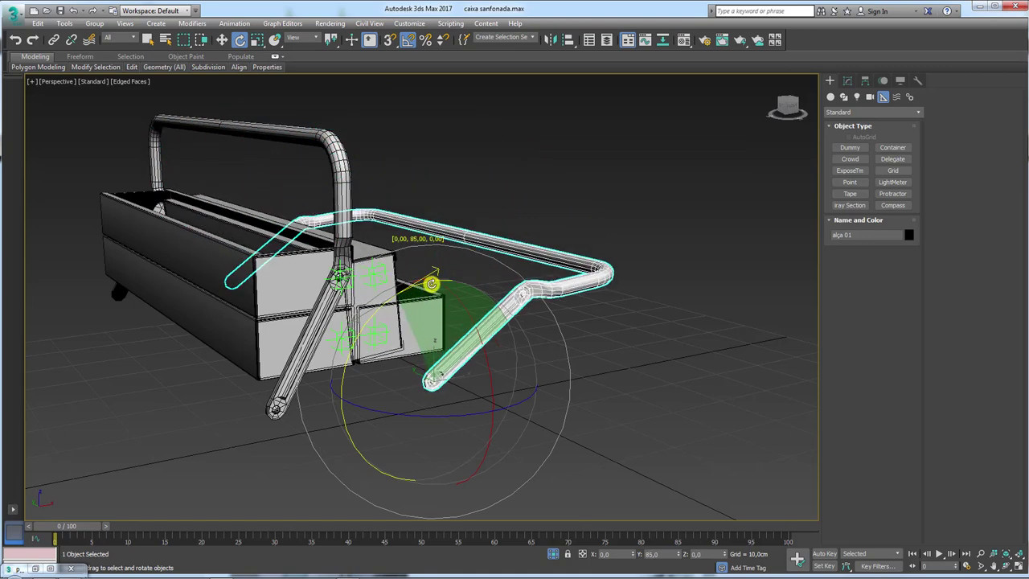
drag(416, 290, 434, 281)
key(ctrl+z)
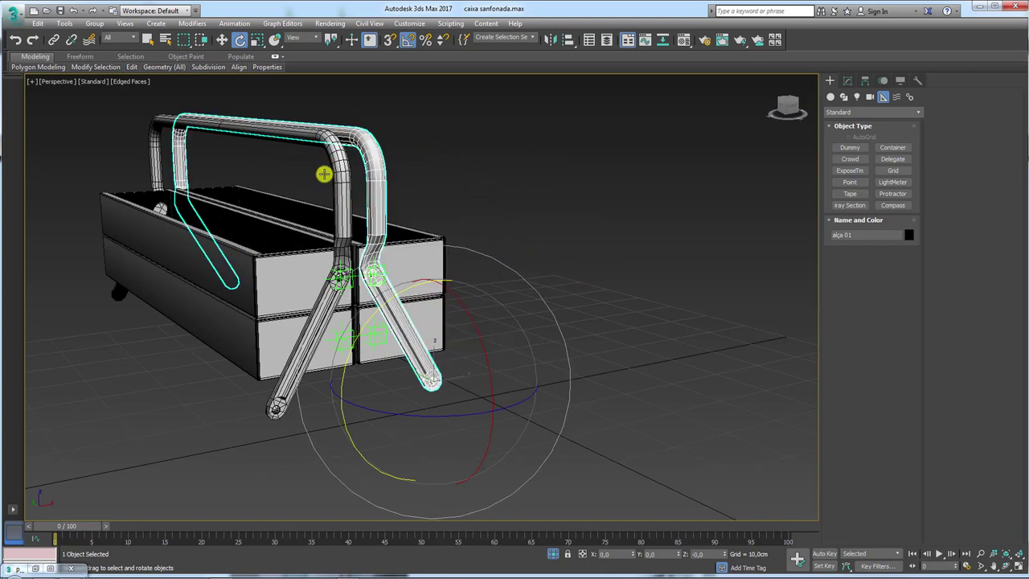
click(380, 266)
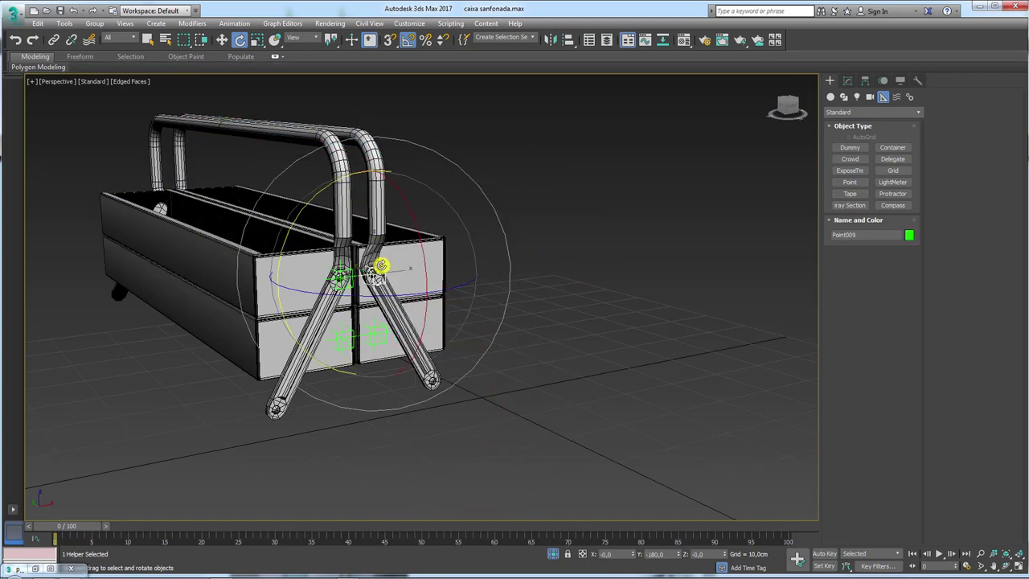
Load the Y Rotation tracks of Point009 and alça 01 in Parameter Wiring.
key(alt+5)
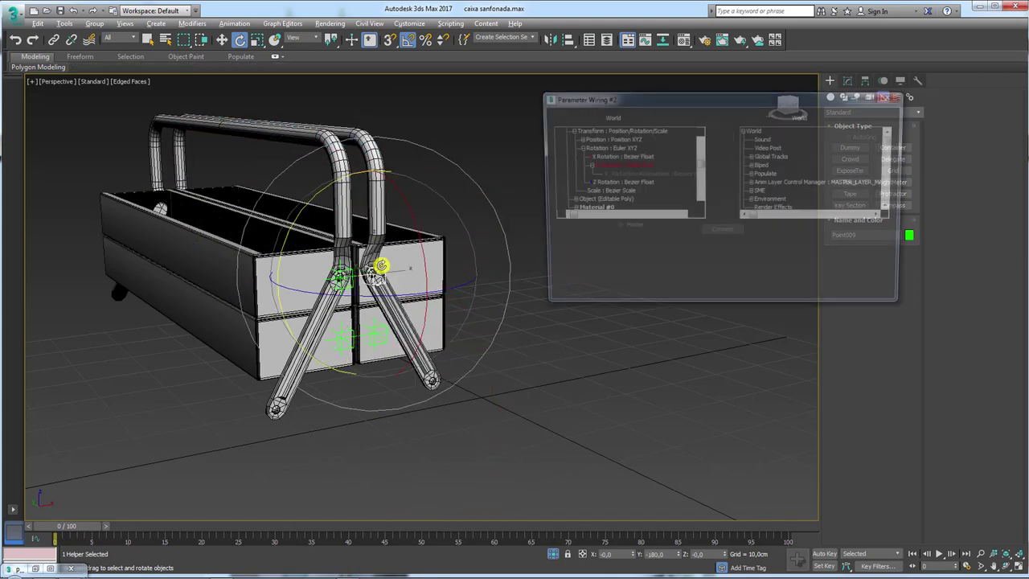
drag(603, 165, 690, 165)
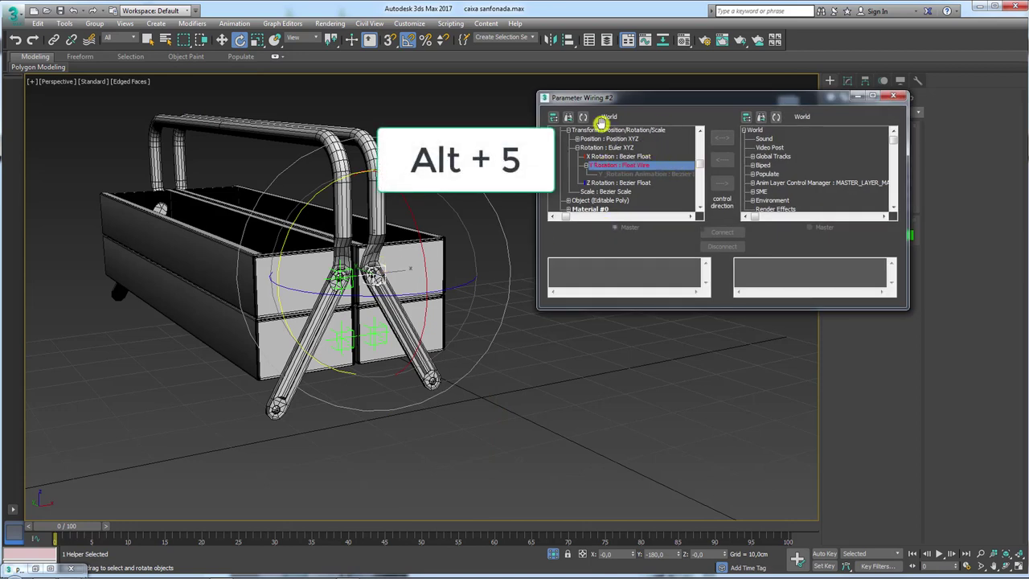
click(774, 117)
click(792, 183)
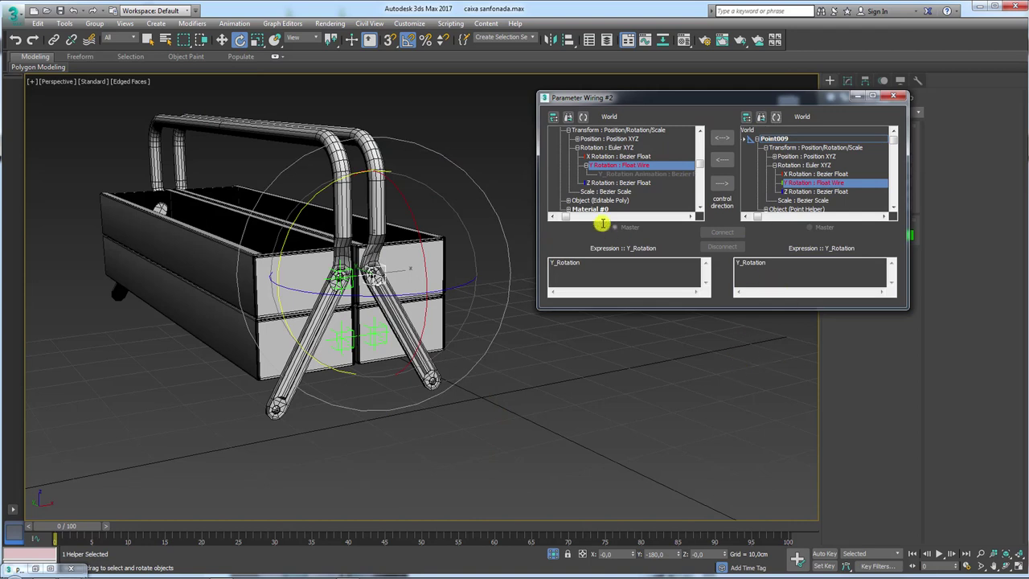
click(397, 134)
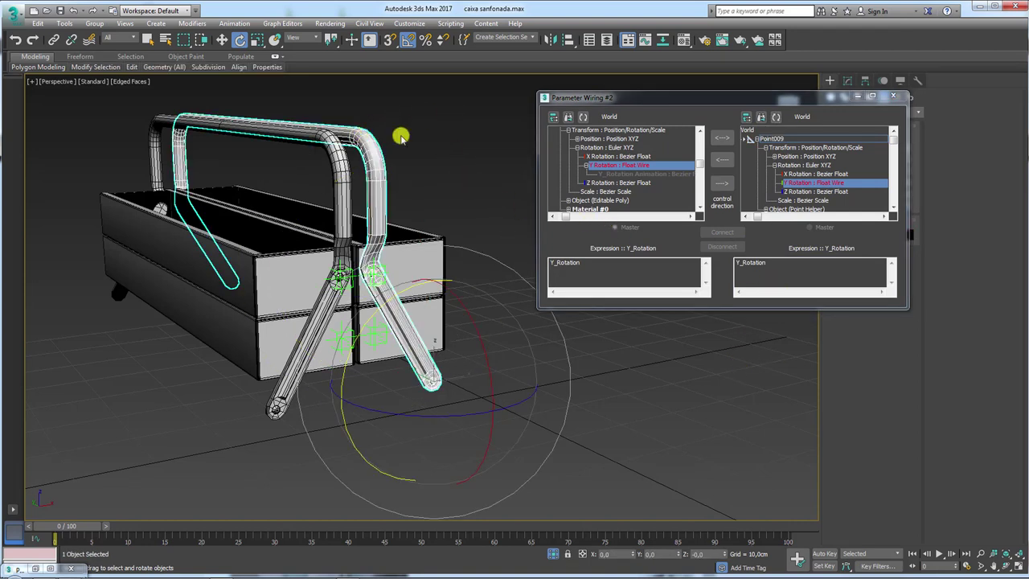
click(582, 118)
click(624, 182)
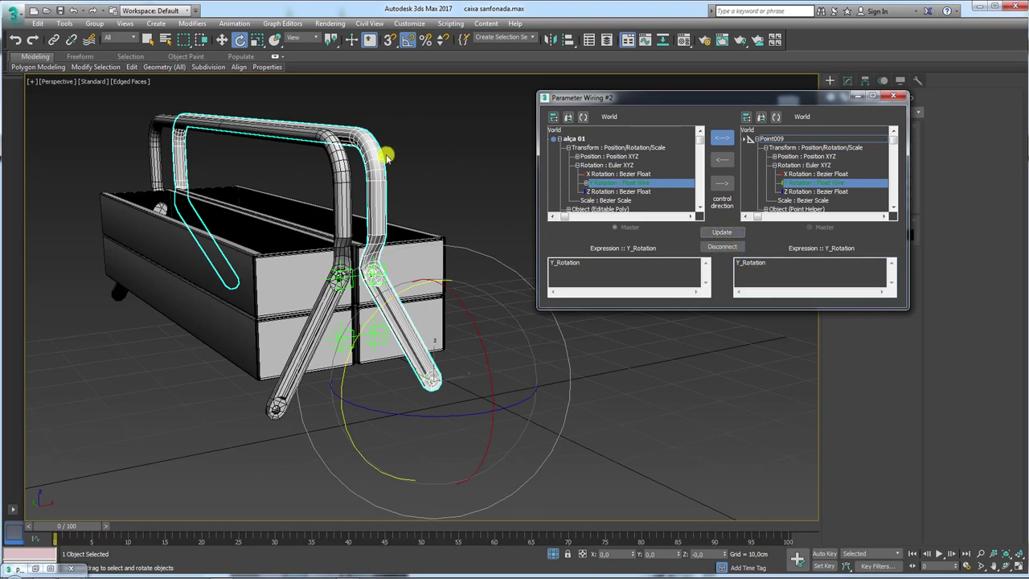
Rotate the handle to 75° to check the trays, then link Point009 to a parent.
drag(387, 303, 437, 292)
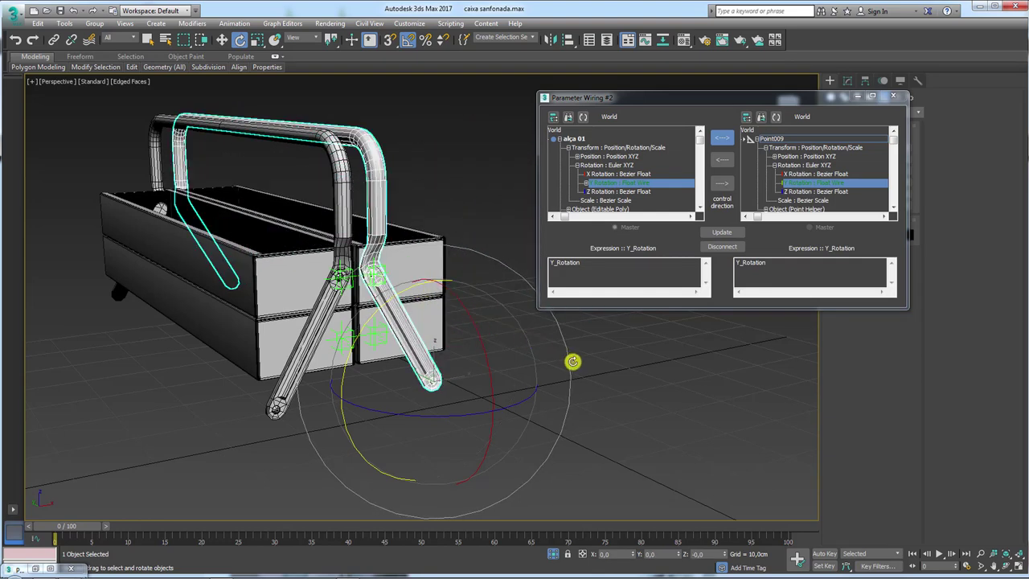
click(384, 280)
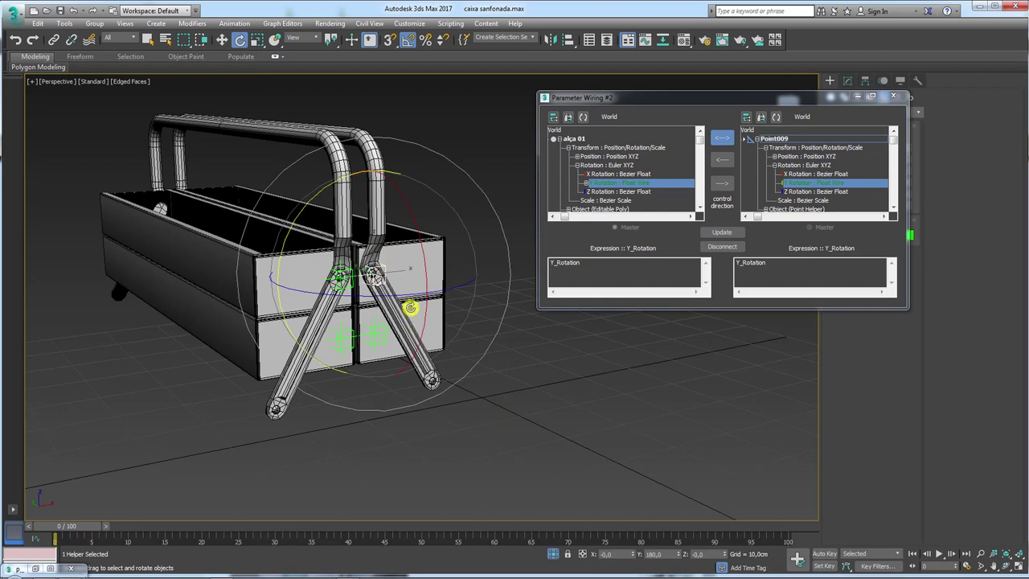
click(53, 39)
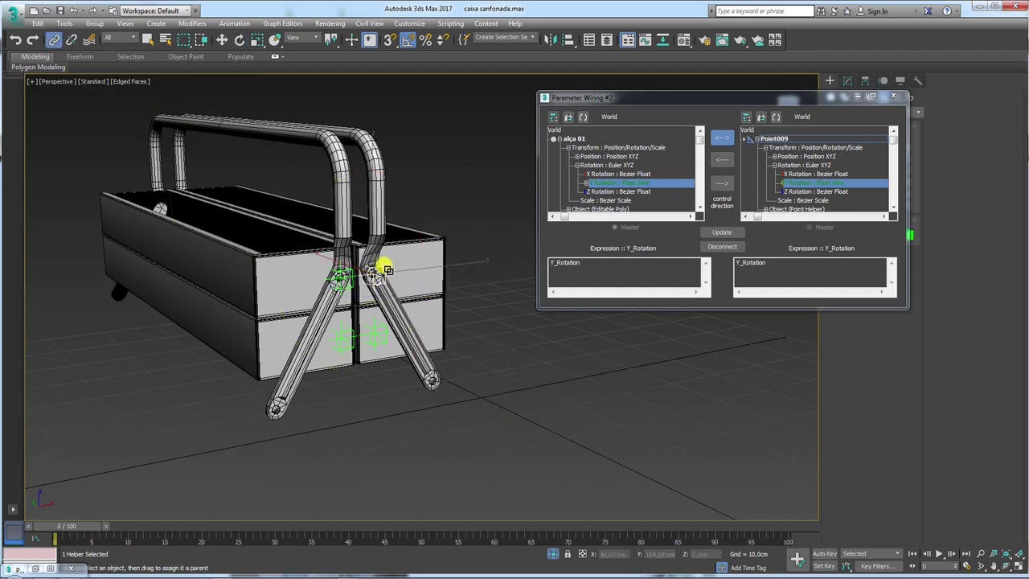
drag(428, 303, 643, 368)
mouse_move(389, 171)
mouse_down()
mouse_move(479, 193)
mouse_move(473, 275)
mouse_up()
Rotate alça 01 to 30° about Y as a test, close the wiring window, reselect the handle.
click(386, 177)
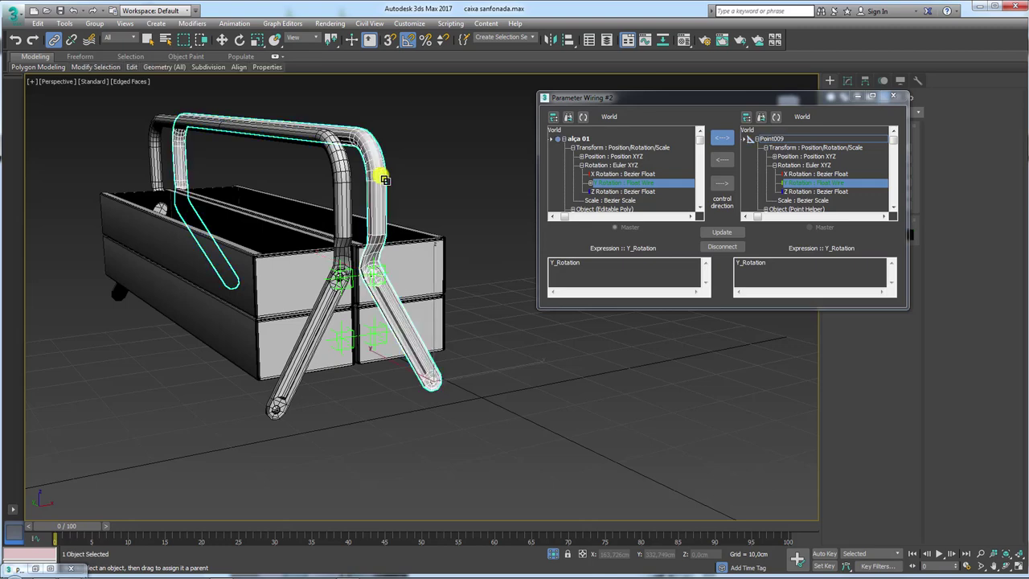
key(e)
mouse_move(383, 307)
mouse_down()
mouse_move(390, 299)
mouse_move(505, 332)
mouse_up()
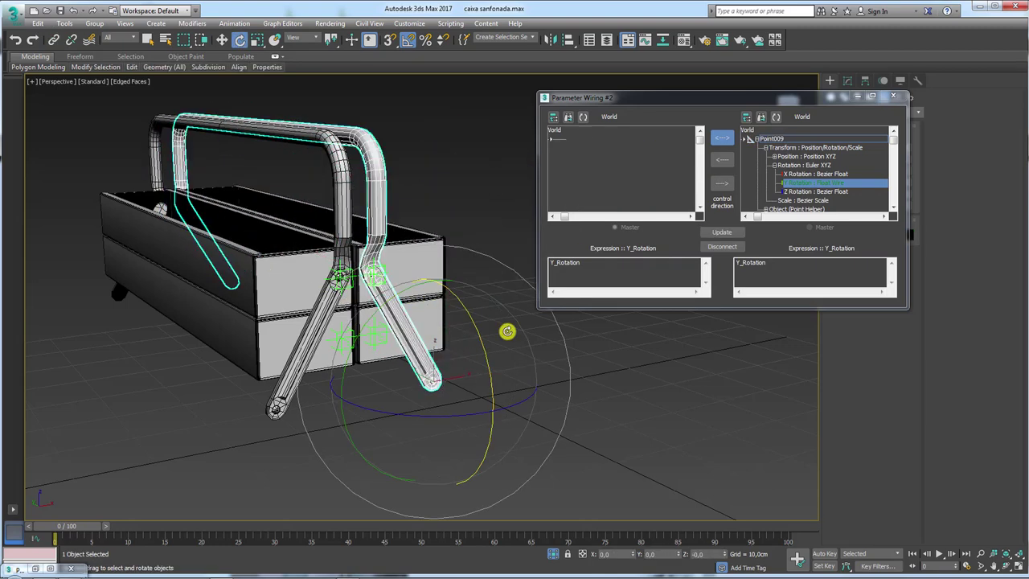
alt+middle_drag(504, 333, 577, 368)
click(576, 367)
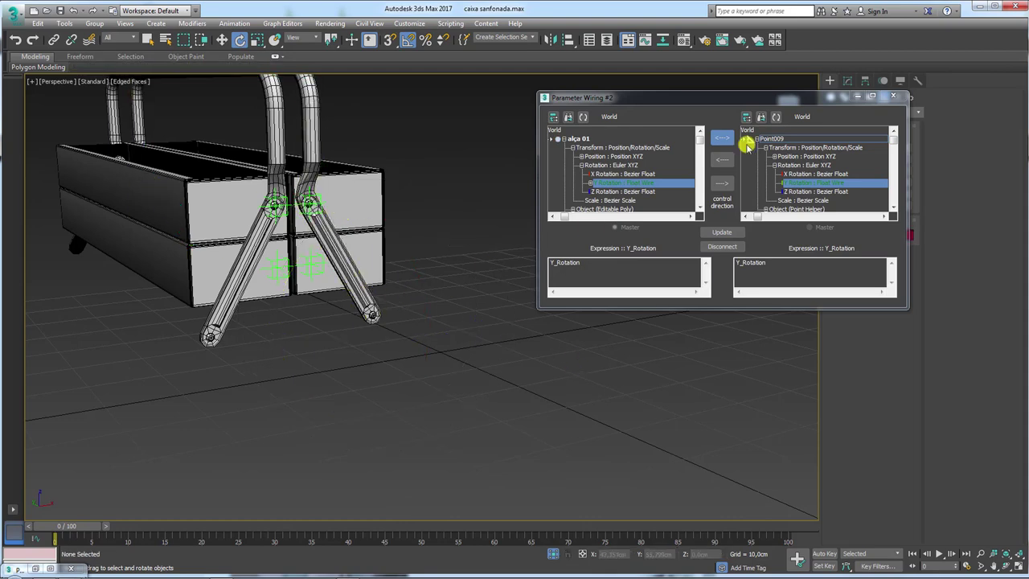
click(893, 95)
click(354, 292)
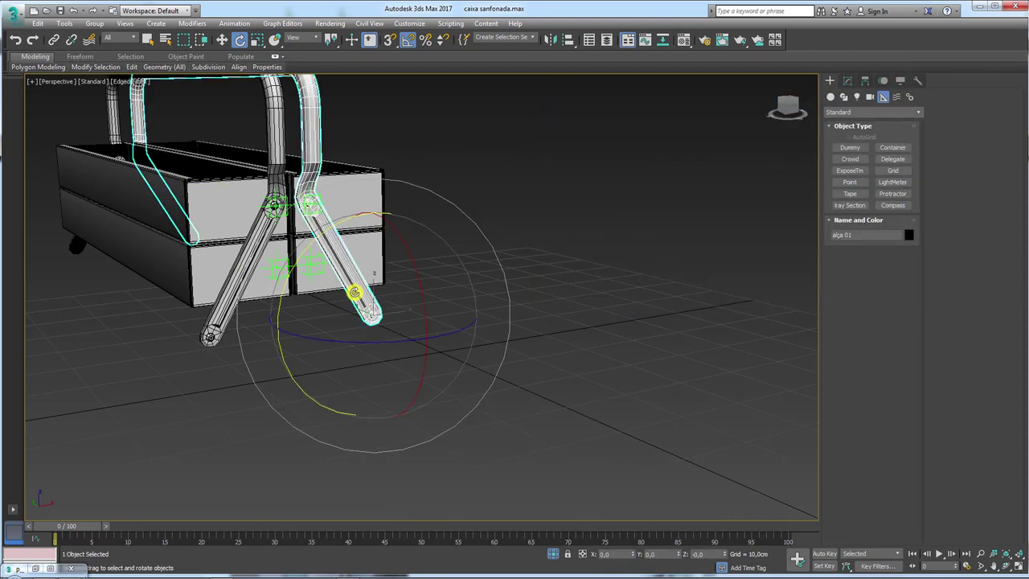
Wire alça 01's Y rotation two-way to Point011's, then turn the lower tray 180° on Y to test.
key(ctrl+5)
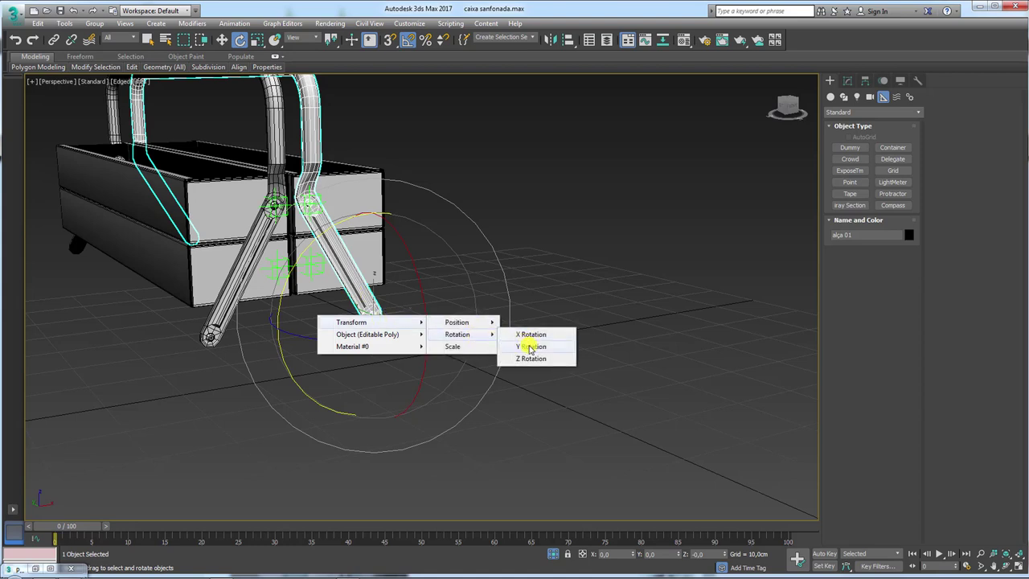
click(530, 347)
click(320, 262)
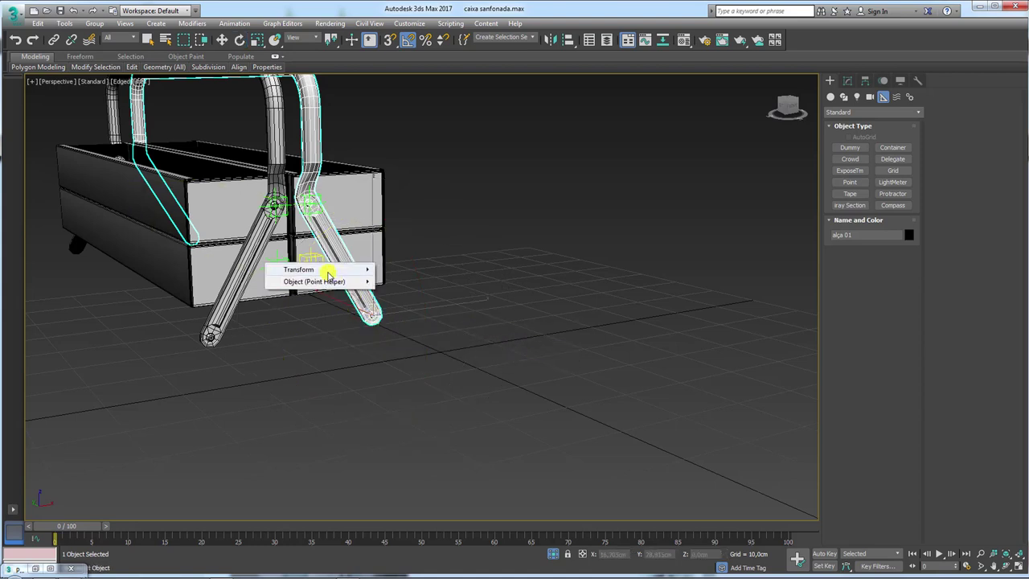
mouse_move(299, 269)
click(485, 295)
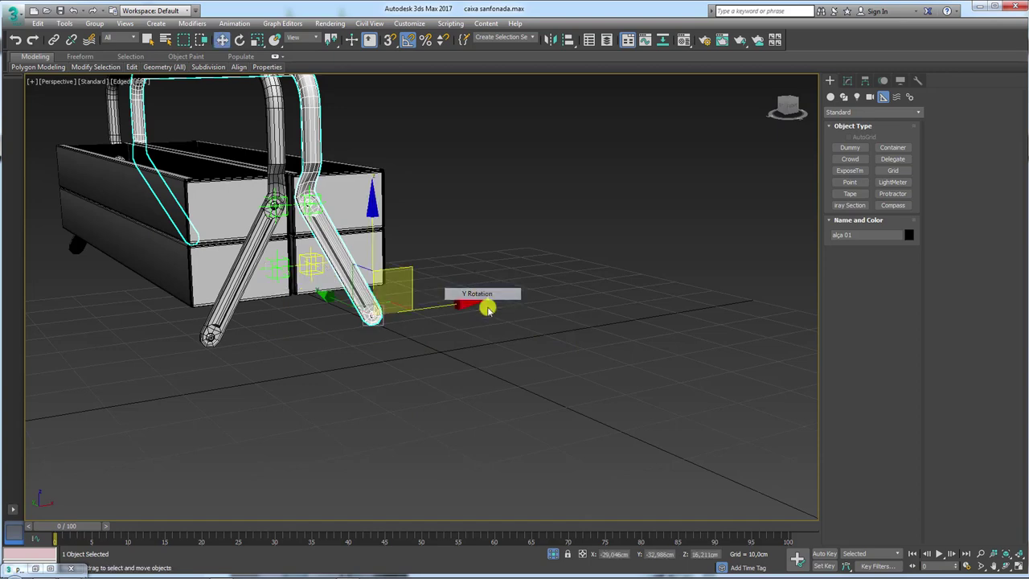
click(722, 139)
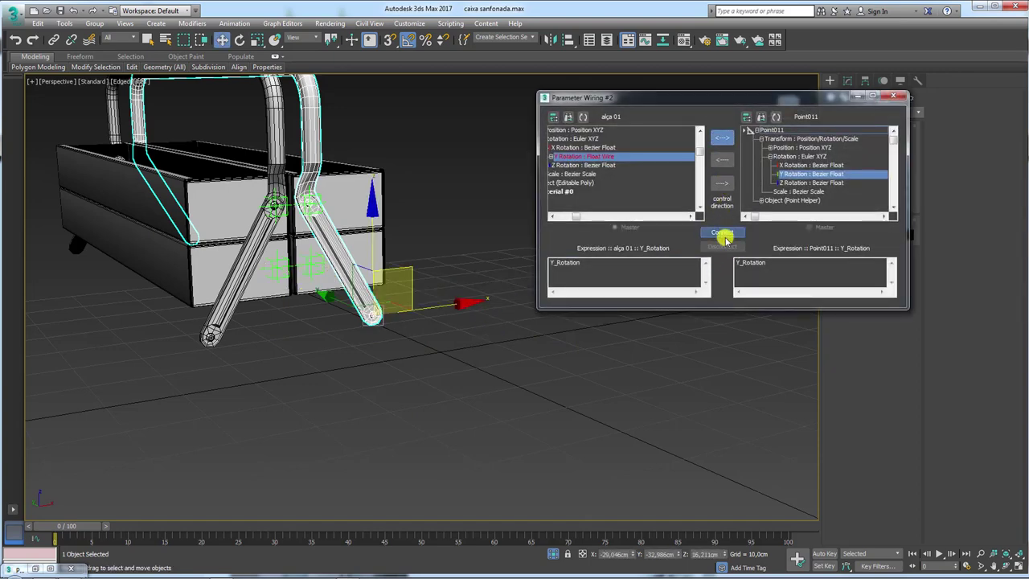
click(297, 250)
key(e)
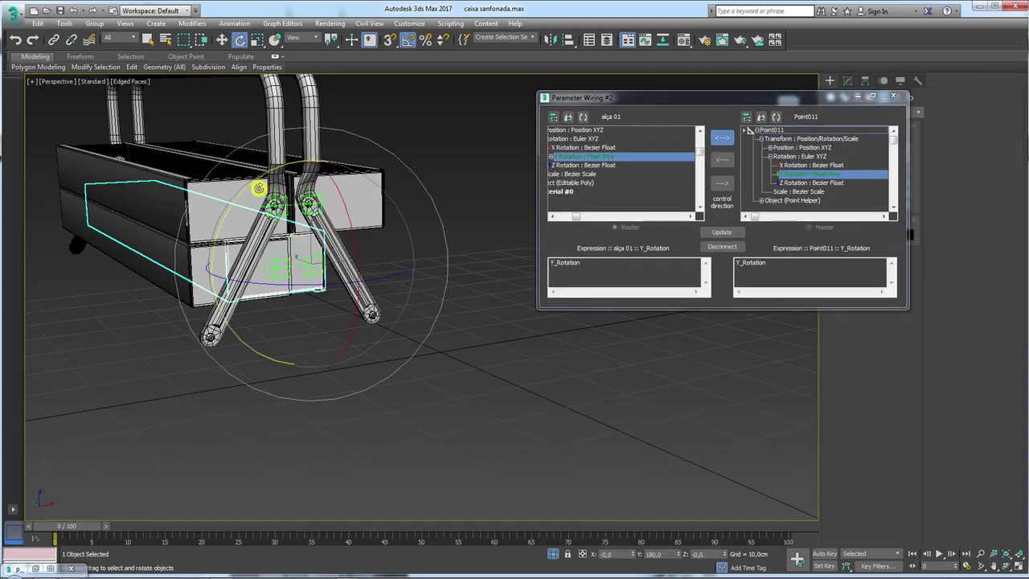
drag(258, 188, 352, 156)
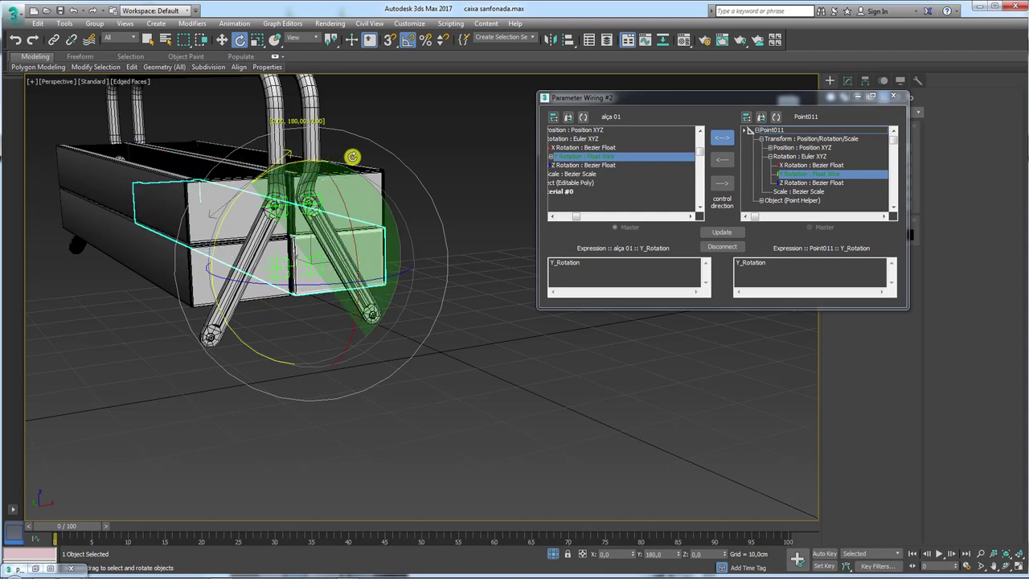
Select handle alça 02 and wire its Y rotation two-way to Point012's Y rotation.
click(900, 97)
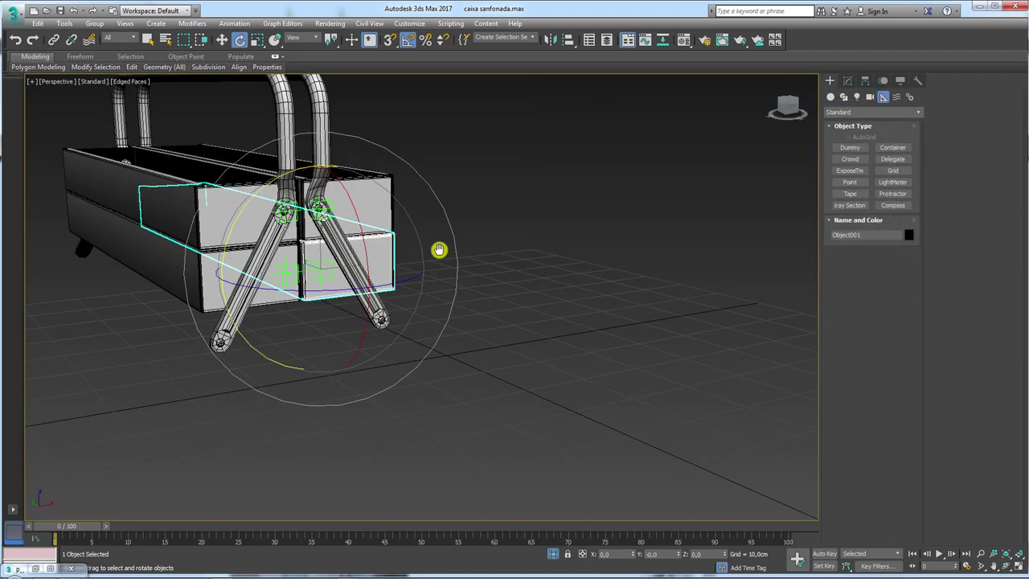
alt+middle_drag(436, 250, 239, 411)
click(239, 411)
click(423, 340)
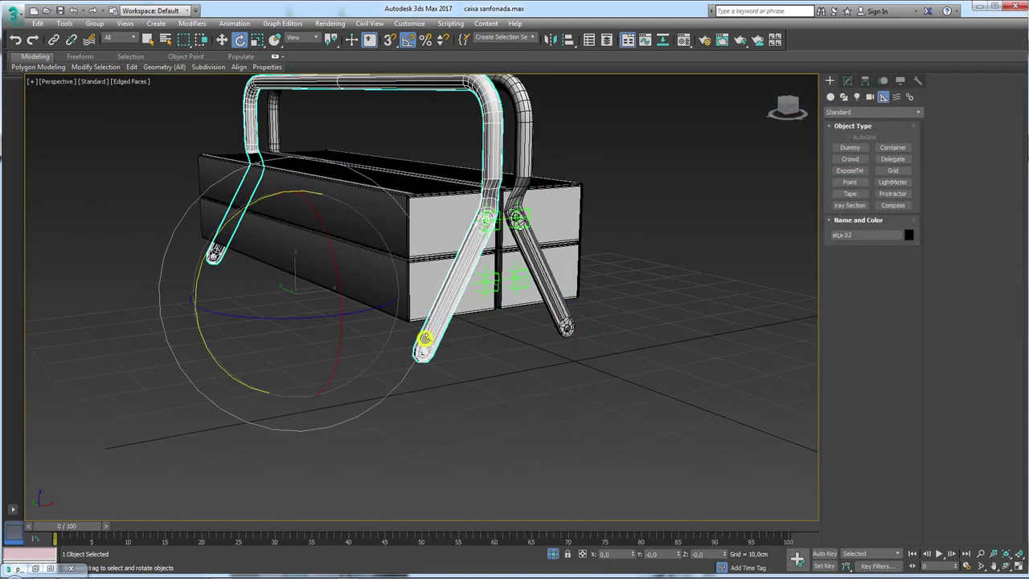
key(ctrl+5)
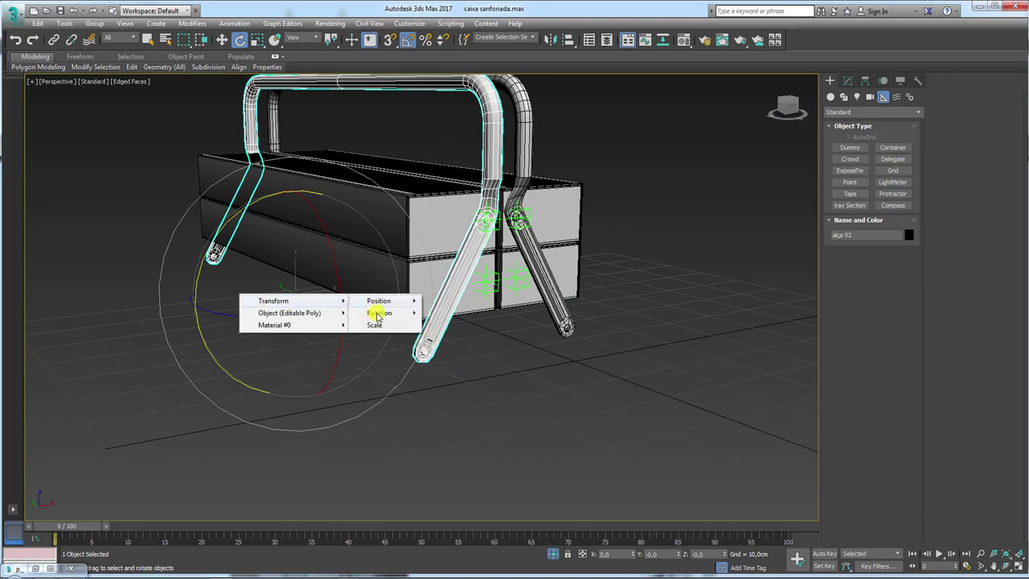
click(459, 327)
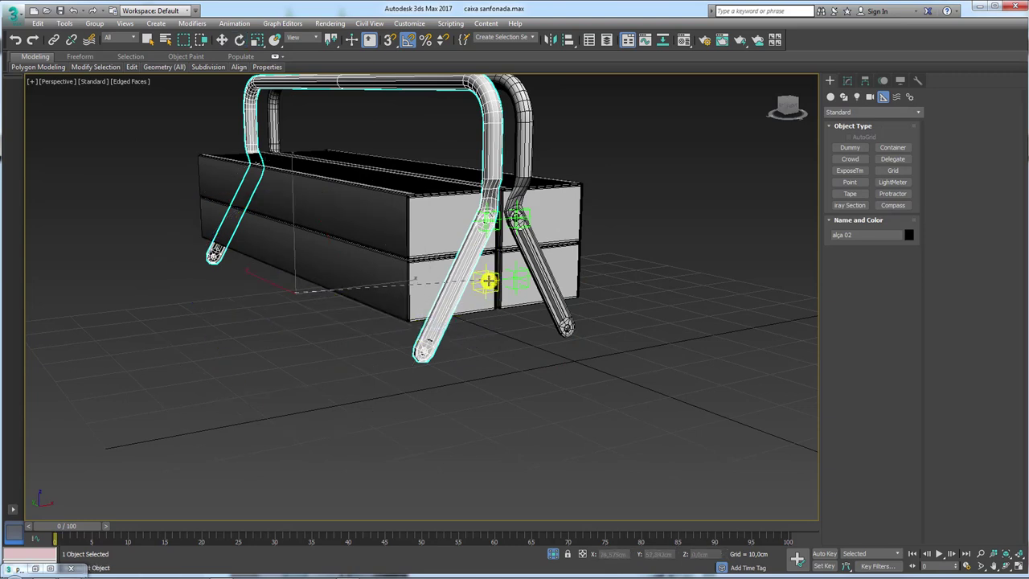
click(486, 283)
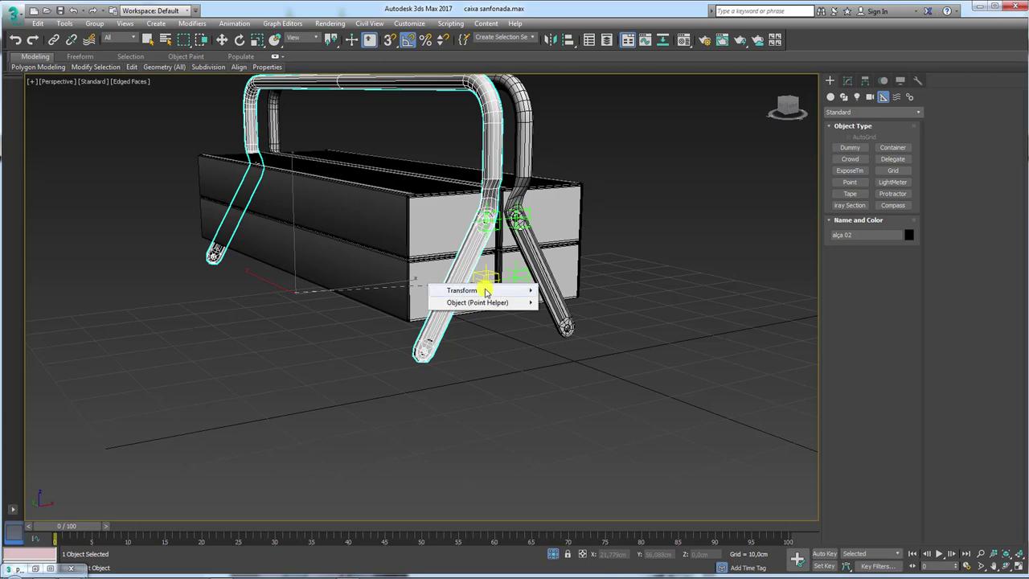
click(640, 315)
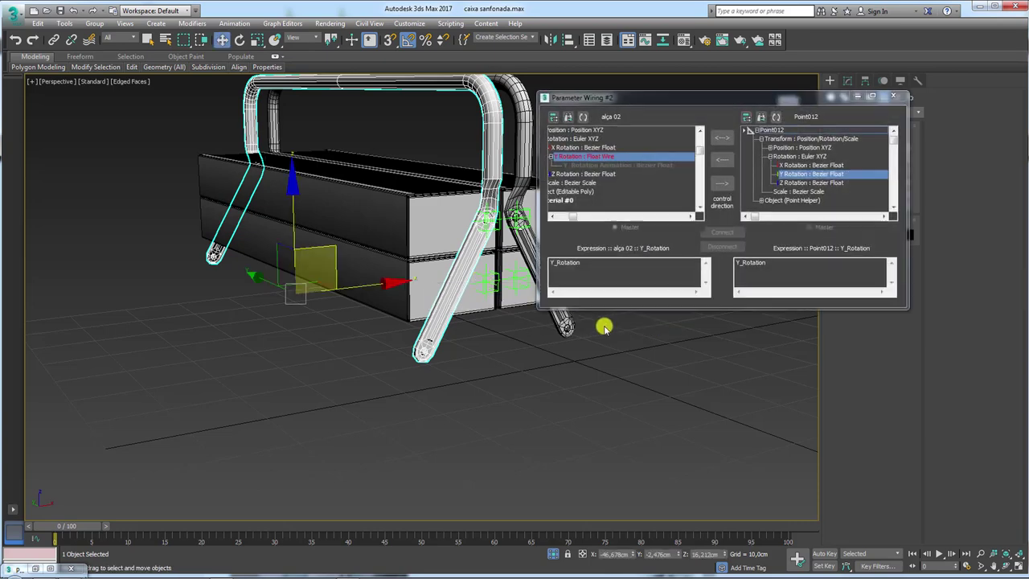
click(719, 142)
click(724, 232)
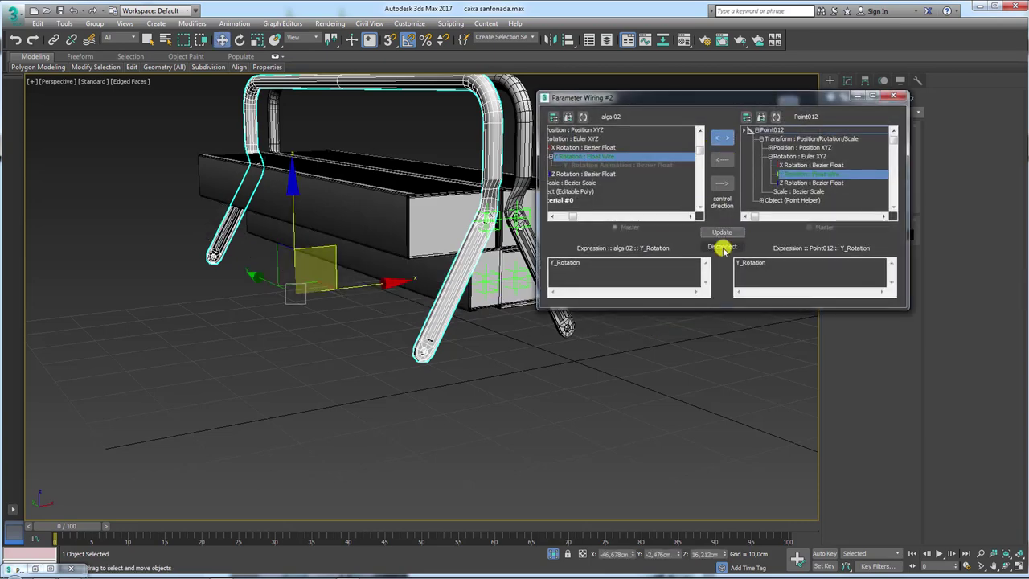
Test the wire by rotating the tray box and the front handle, then select Point012.
click(498, 258)
key(e)
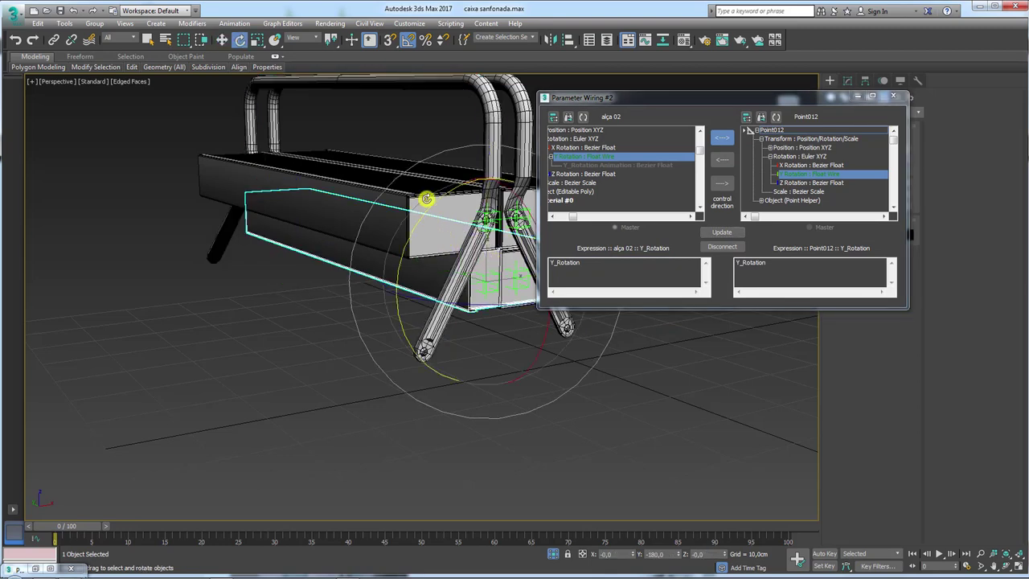
mouse_move(435, 200)
mouse_down()
mouse_move(387, 293)
mouse_move(265, 374)
mouse_up()
click(485, 149)
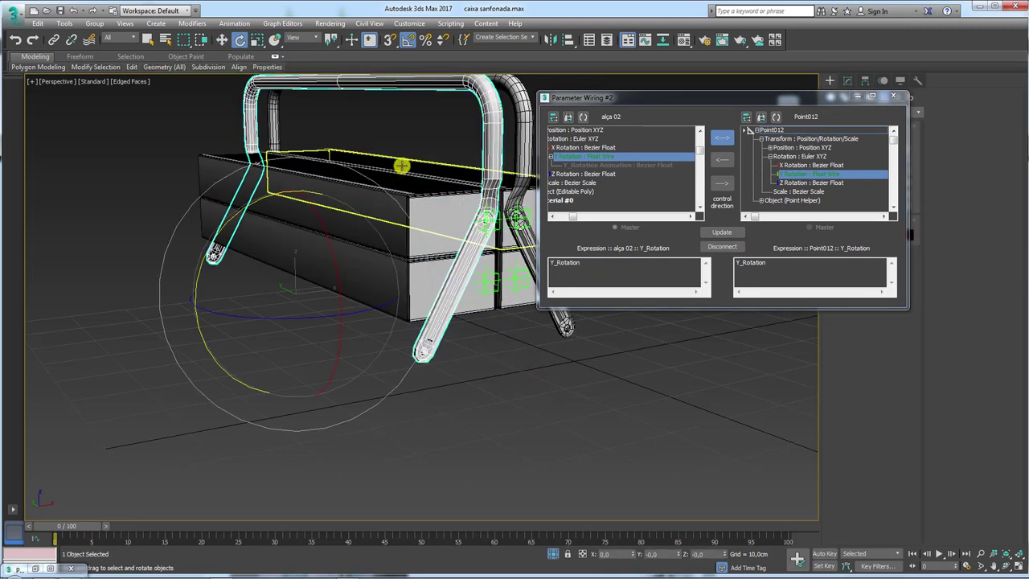
drag(239, 209, 230, 221)
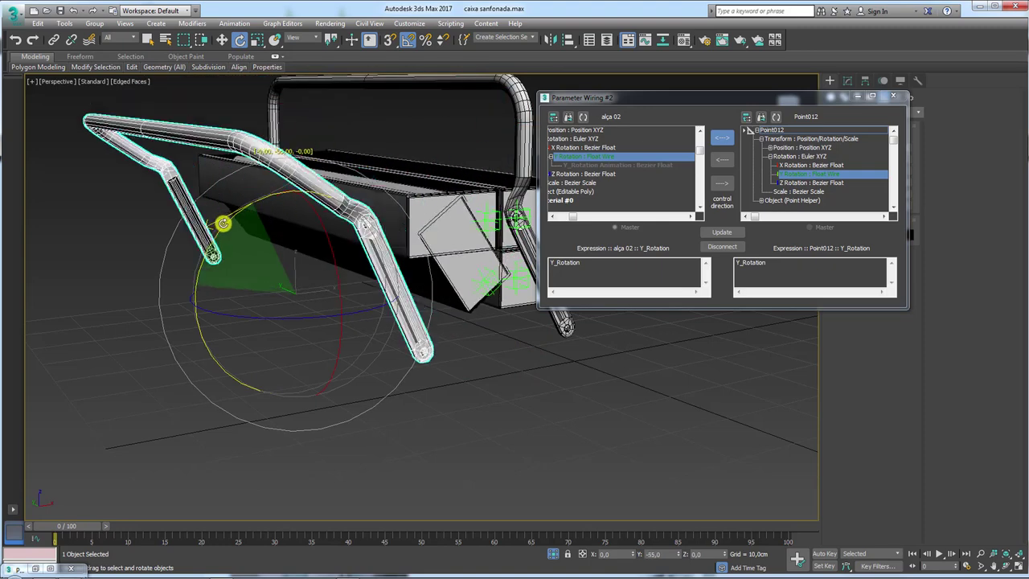
drag(229, 221, 506, 276)
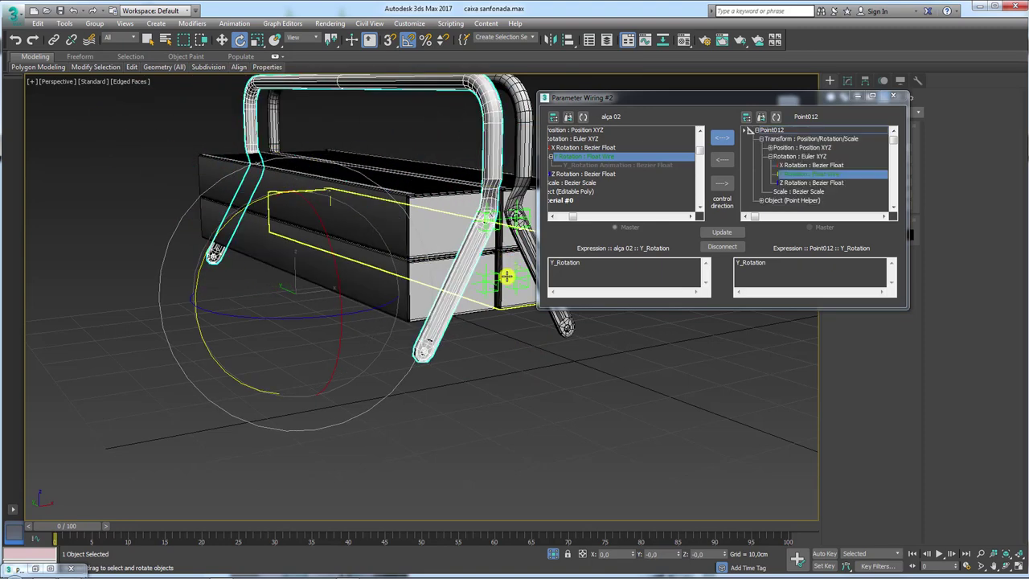
click(489, 281)
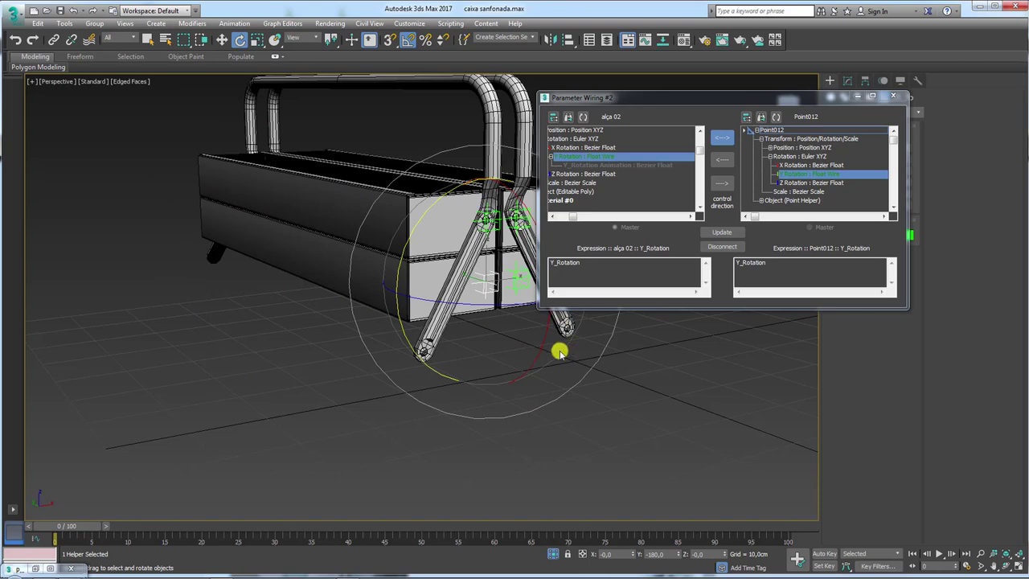
click(53, 40)
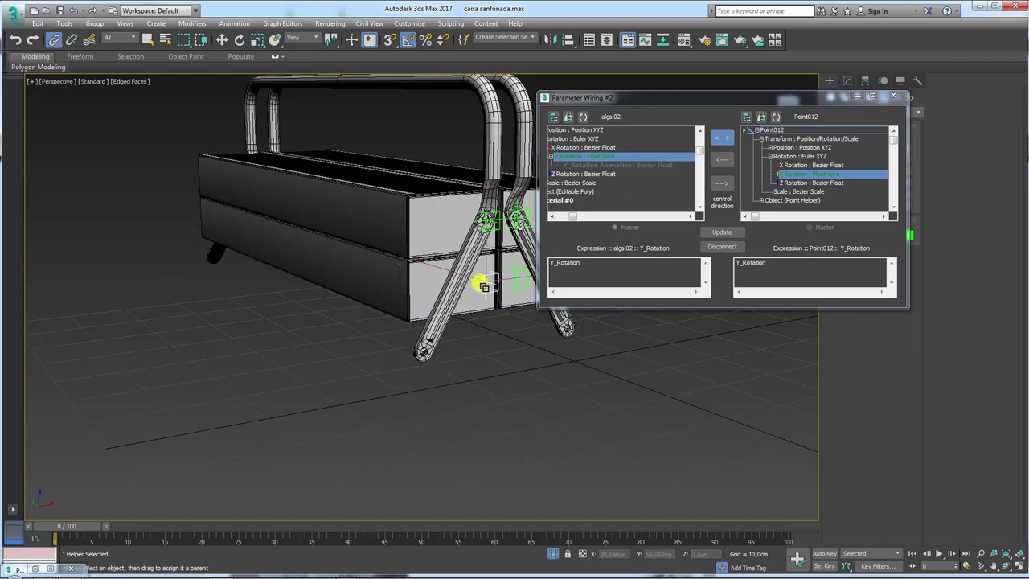
Link helper Point012 as a child of handle alça 02.
drag(458, 430, 445, 312)
click(441, 314)
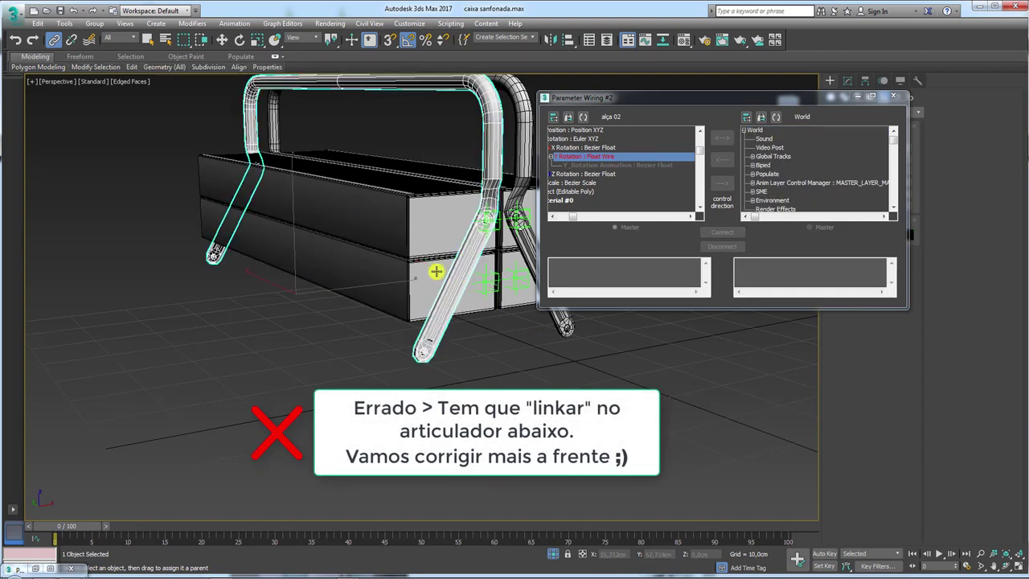
key(e)
Turn alça 02 to -45° on Y and orbit around the box to inspect the rig.
mouse_move(249, 211)
mouse_down()
mouse_move(201, 234)
mouse_move(218, 226)
mouse_up()
mouse_move(218, 226)
alt+middle_down()
mouse_move(206, 232)
mouse_move(415, 255)
alt+middle_up()
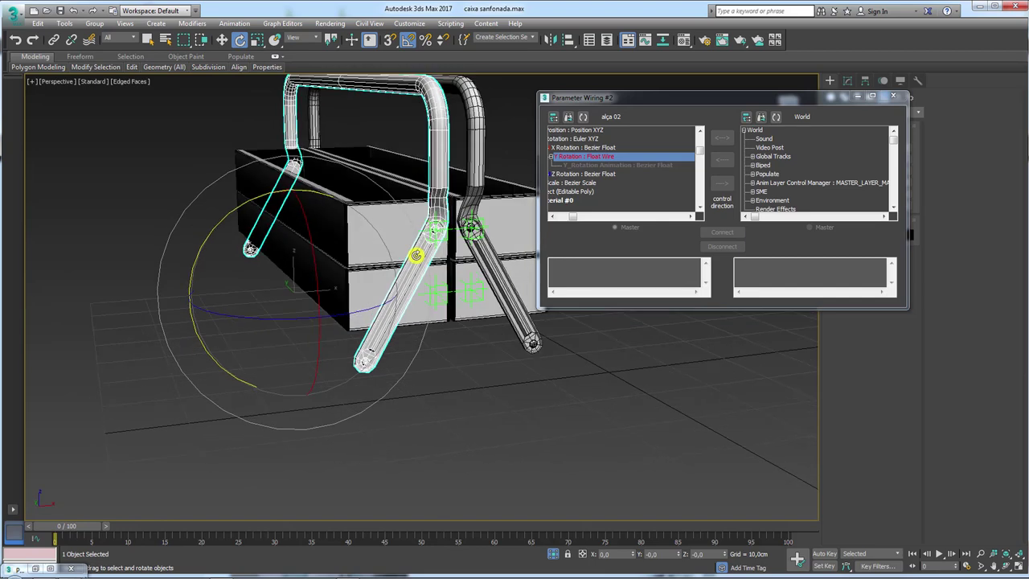
drag(254, 199, 228, 213)
mouse_move(228, 213)
alt+middle_down()
mouse_move(305, 233)
mouse_move(394, 234)
alt+middle_up()
click(395, 234)
alt+middle_drag(394, 270, 352, 208)
Select handle alça 02 and wire its Y rotation two-way to Point010's Y rotation.
click(395, 90)
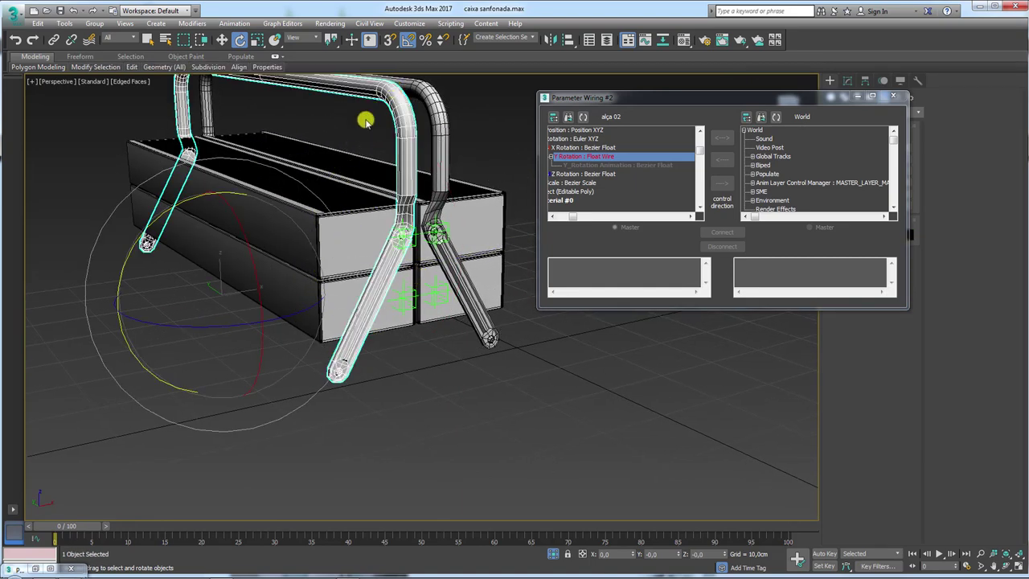
mouse_move(184, 202)
mouse_down()
mouse_move(161, 222)
mouse_move(443, 280)
mouse_up()
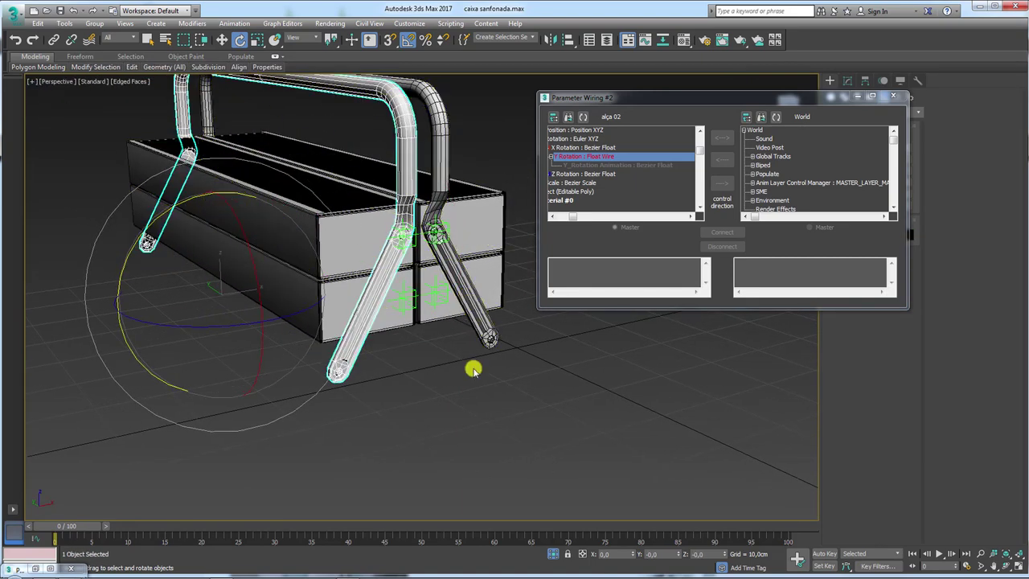
click(167, 295)
mouse_move(198, 301)
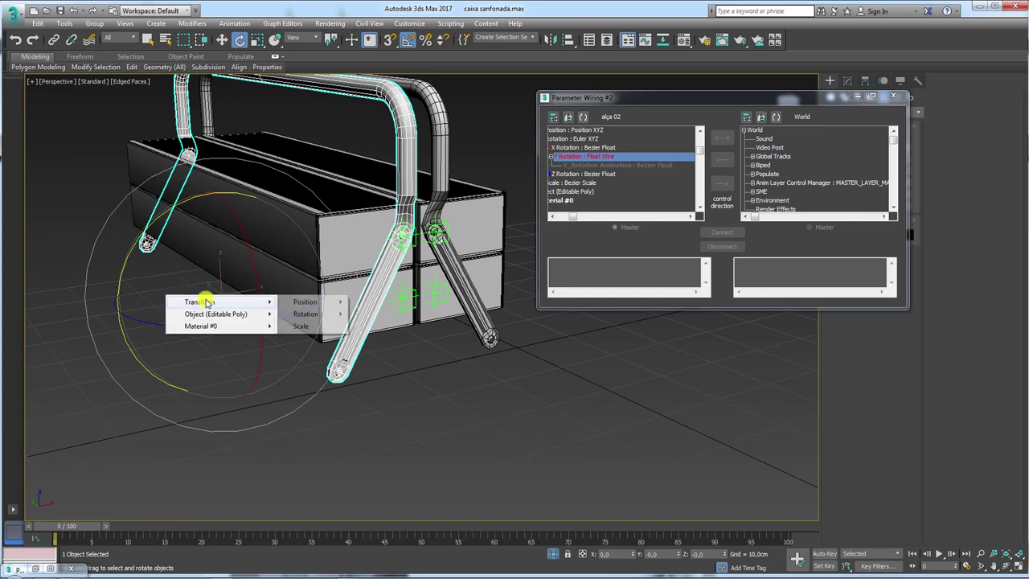
click(391, 328)
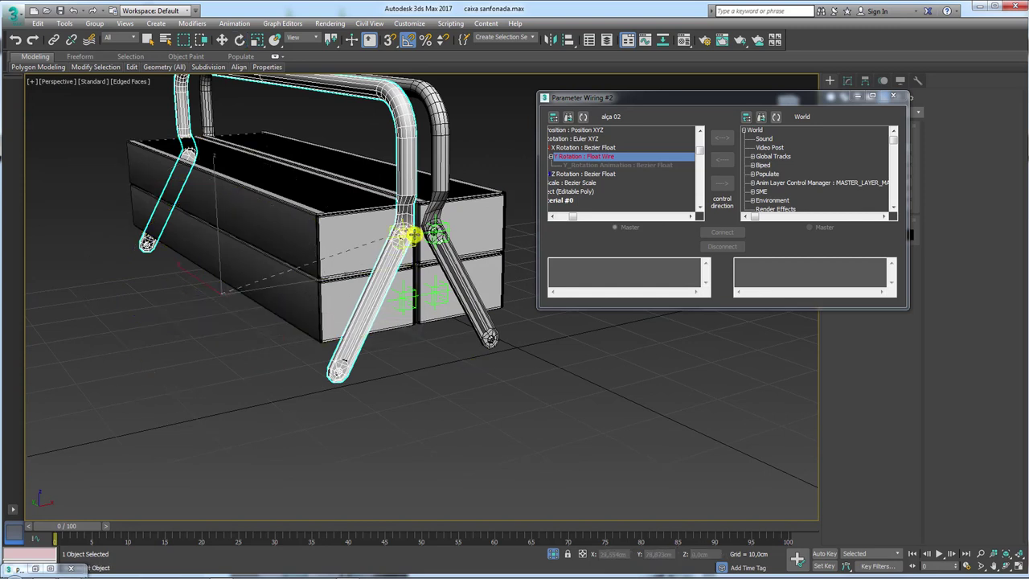
click(413, 235)
mouse_move(499, 255)
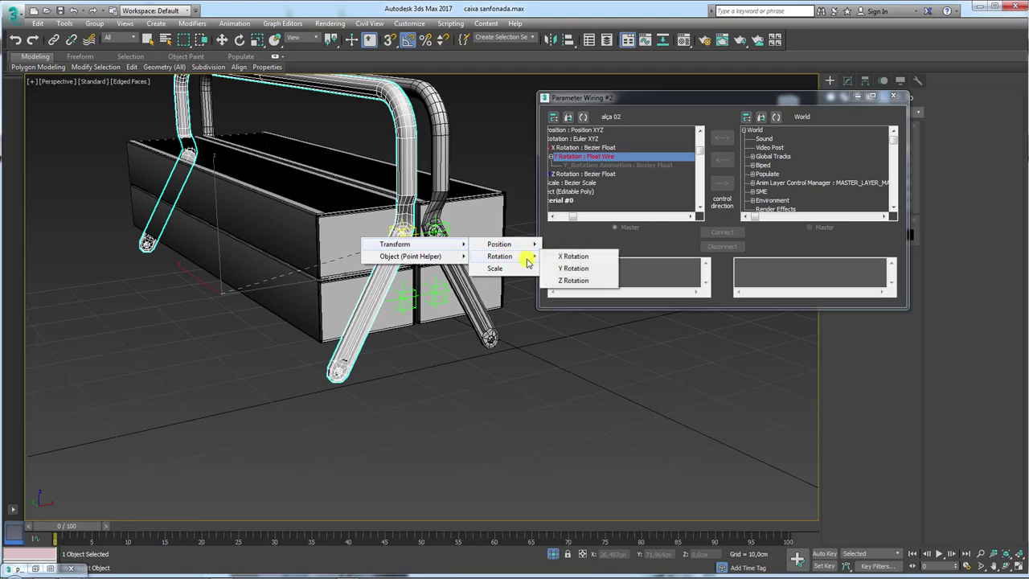
click(585, 268)
click(721, 138)
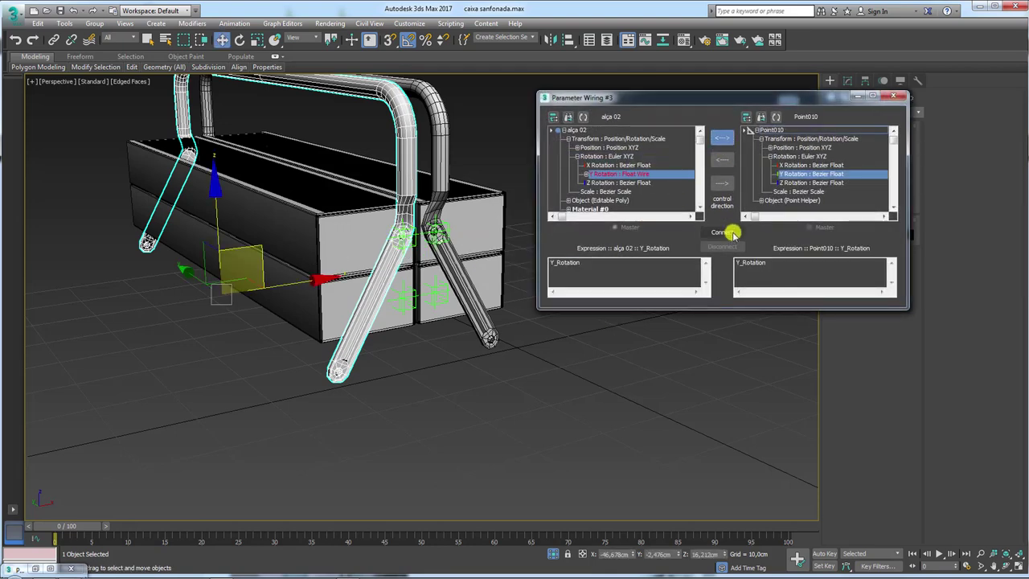
click(724, 232)
Test-rotate the tray box, then close both wiring windows.
click(322, 179)
key(e)
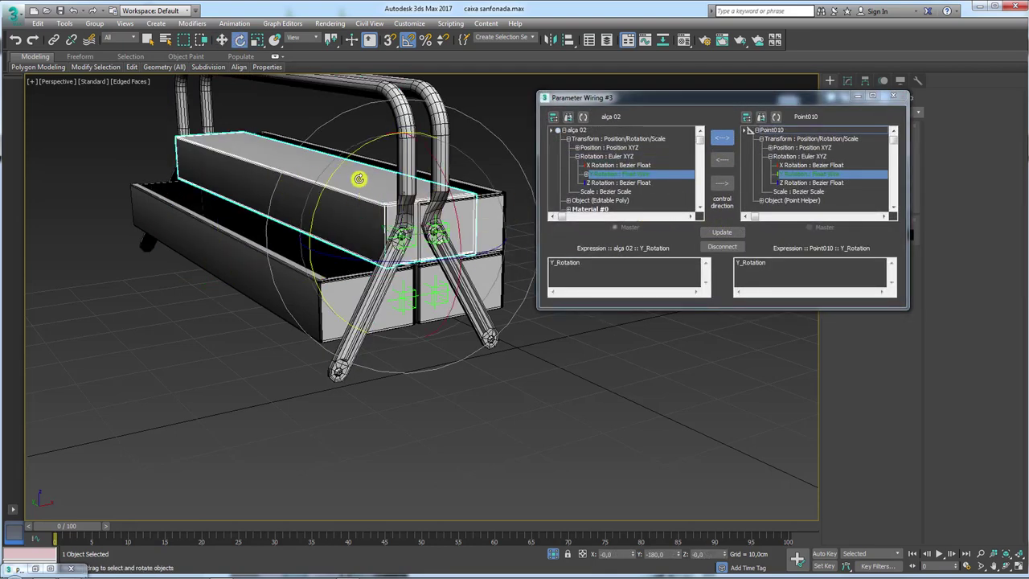
drag(345, 162, 299, 259)
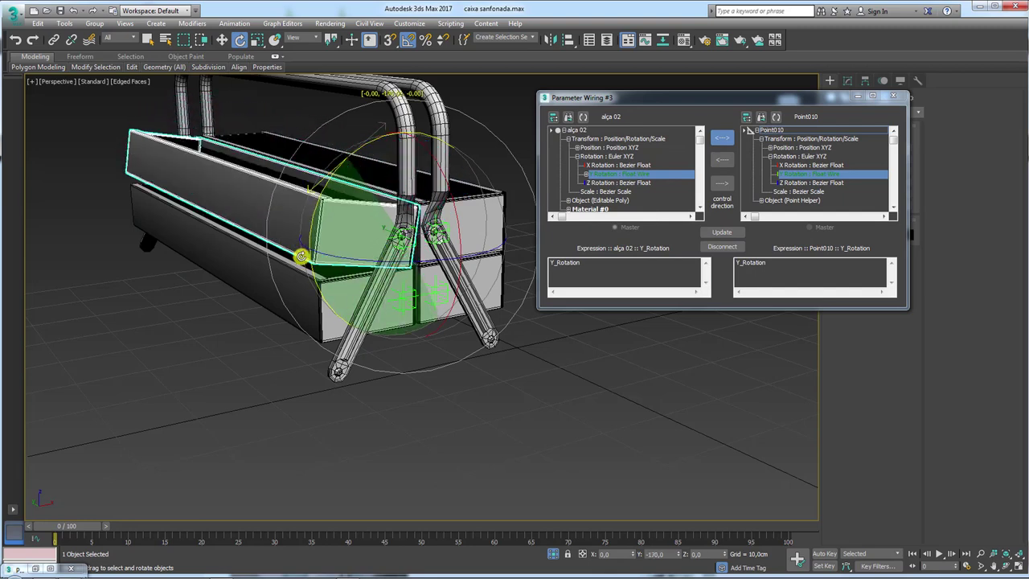
click(896, 97)
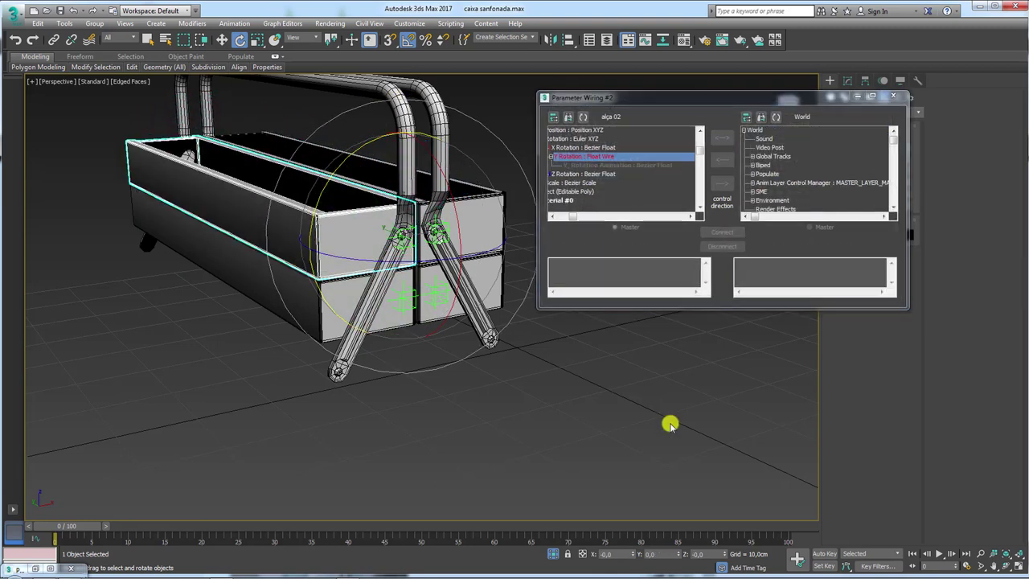
click(666, 418)
click(894, 96)
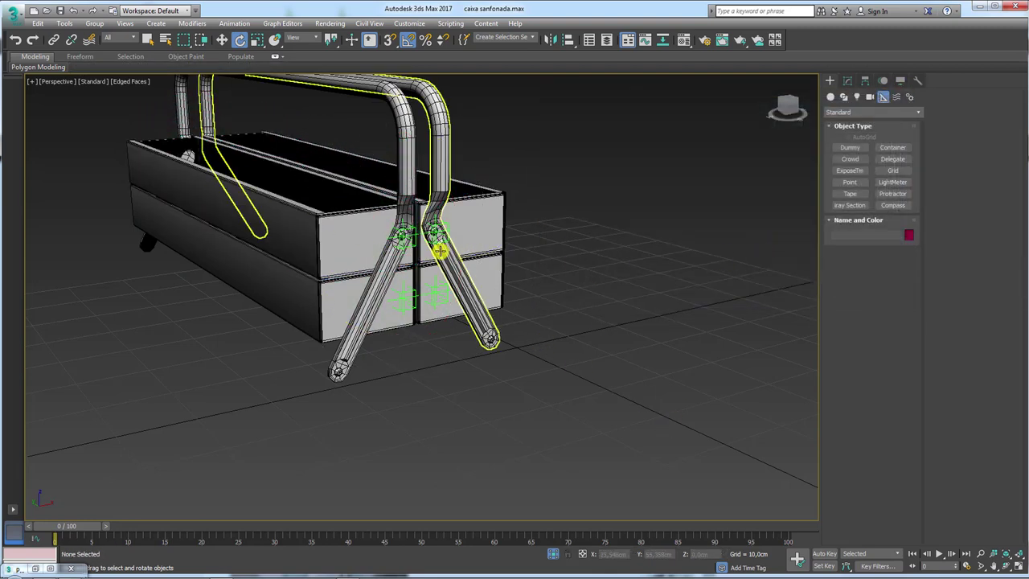
Link helper Point010 as a child of handle alça 02.
click(407, 231)
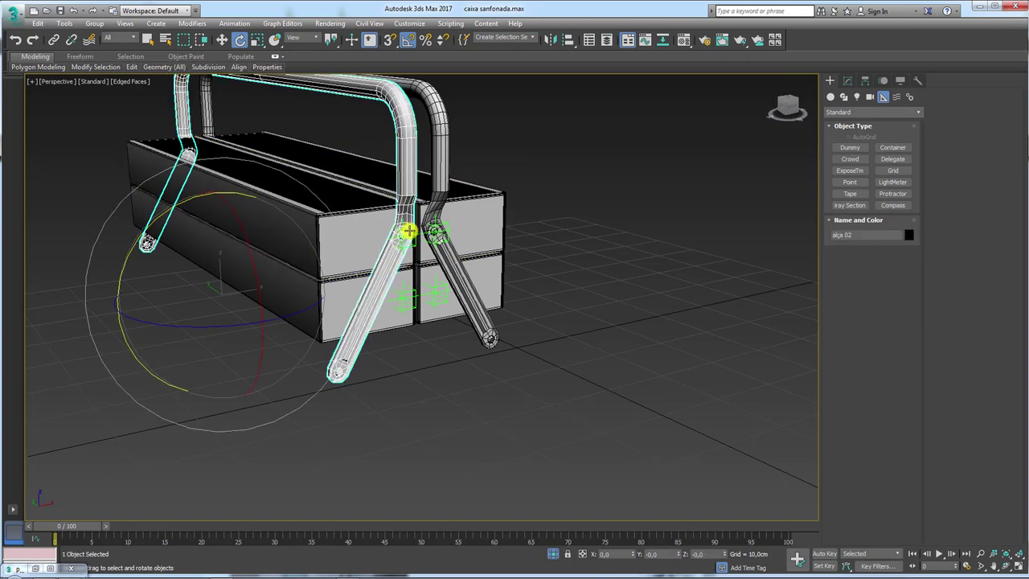
click(438, 235)
click(52, 39)
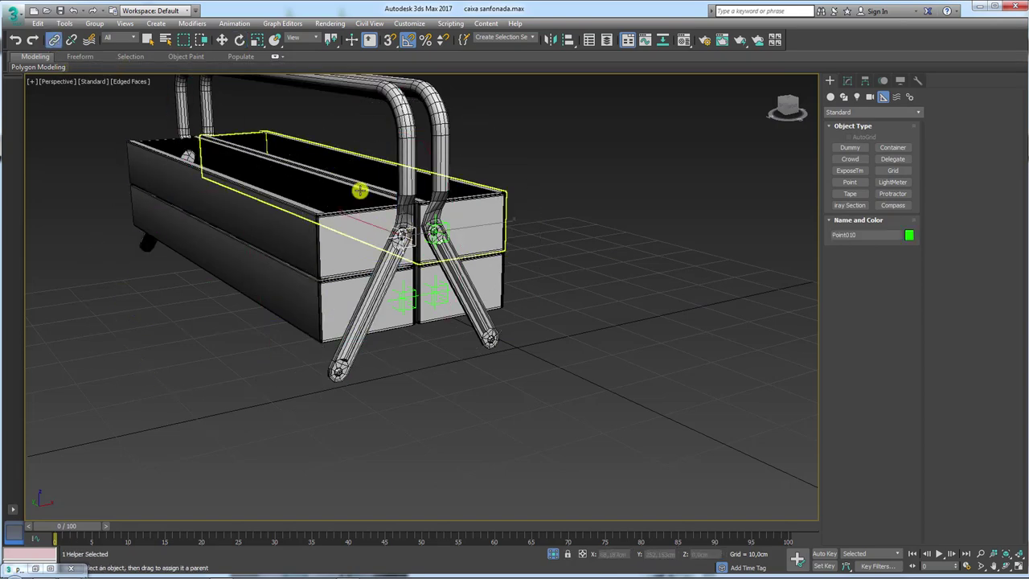
drag(411, 240, 409, 133)
Swing alça 02 to -90° and alça 01 to 80° on Y to check the trays follow.
key(e)
click(402, 131)
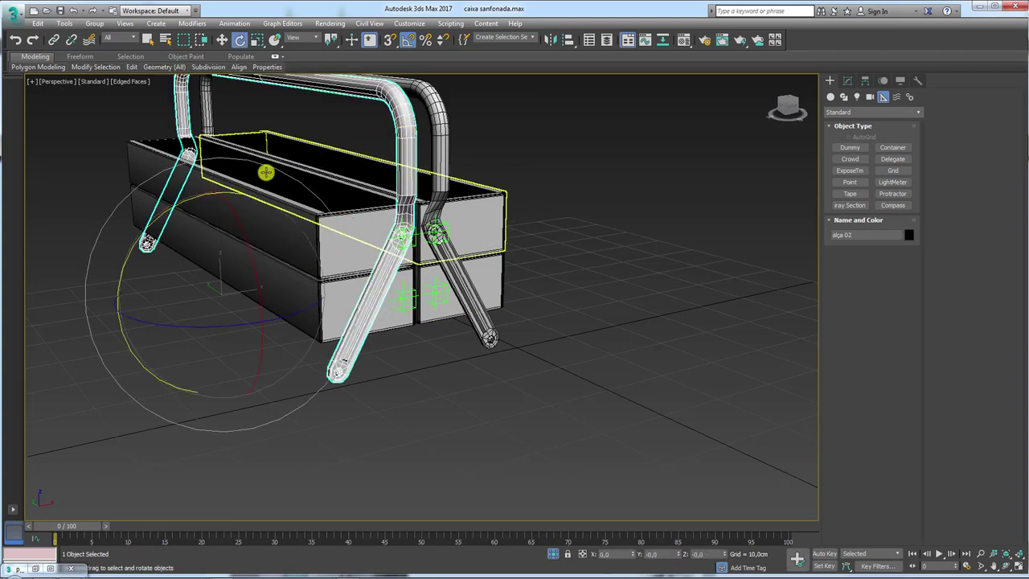
mouse_move(174, 207)
mouse_down()
mouse_move(134, 236)
mouse_move(414, 168)
mouse_up()
click(441, 161)
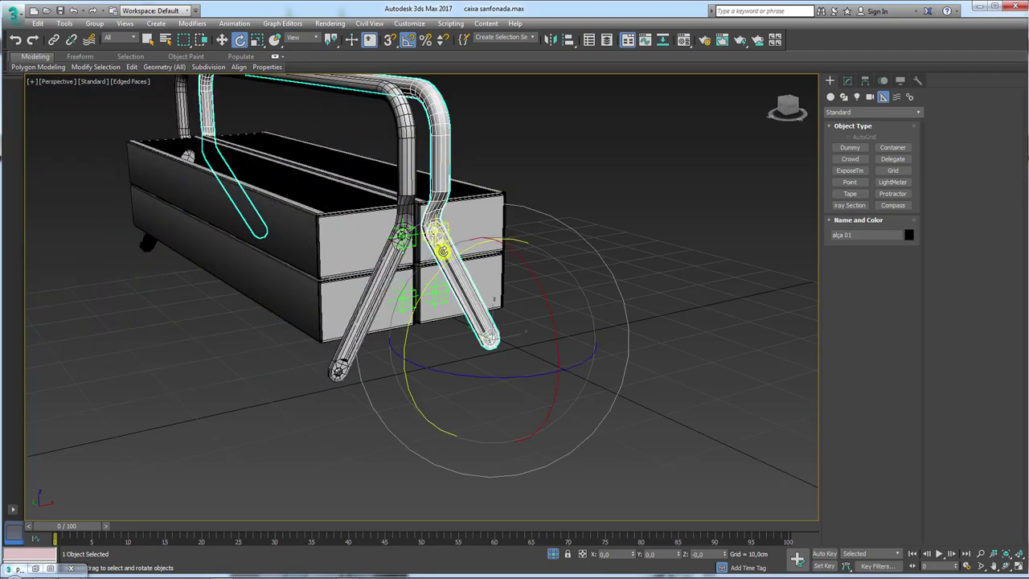
mouse_move(452, 262)
mouse_down()
mouse_move(409, 236)
mouse_move(510, 260)
mouse_move(491, 311)
mouse_up()
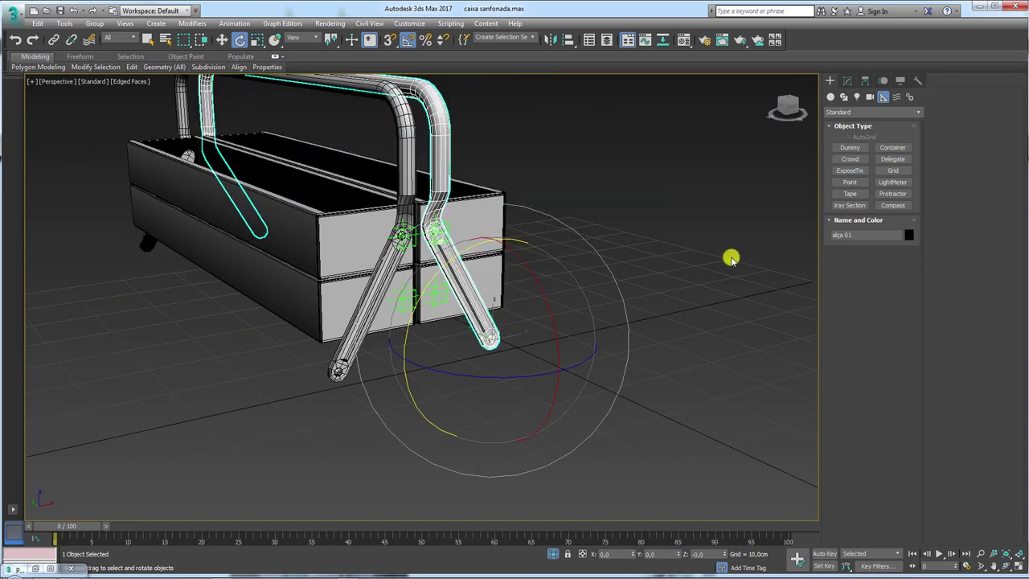
click(412, 292)
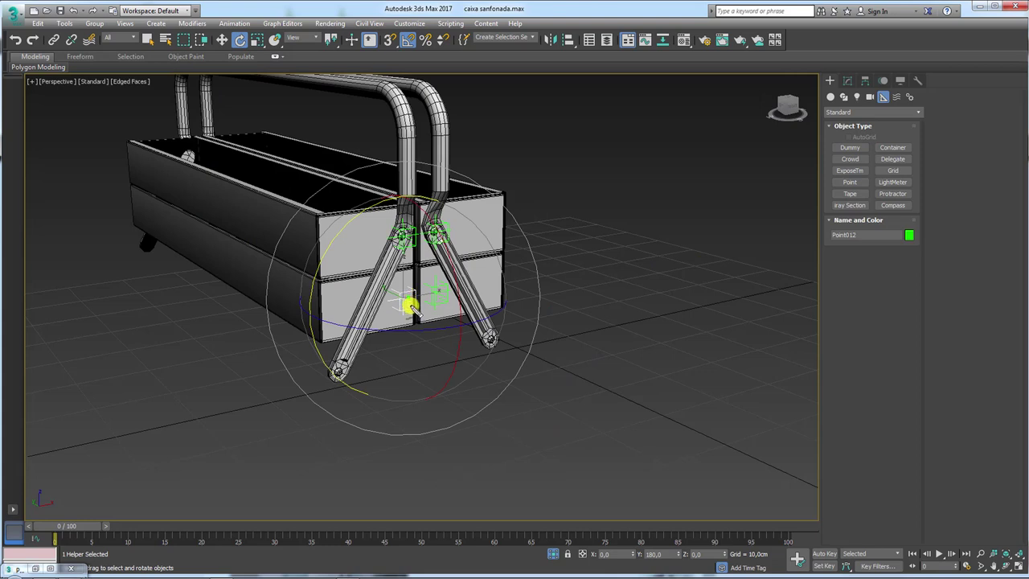
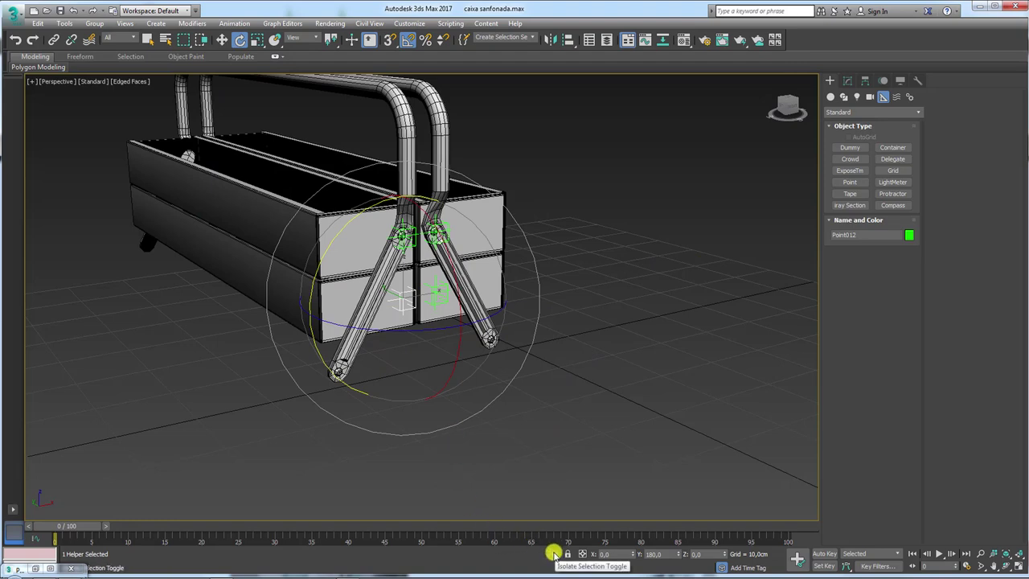
Isolate the four front arm links of the toolbox.
mouse_move(553, 498)
alt+middle_down()
mouse_move(551, 413)
mouse_move(781, 322)
mouse_move(758, 310)
alt+middle_up()
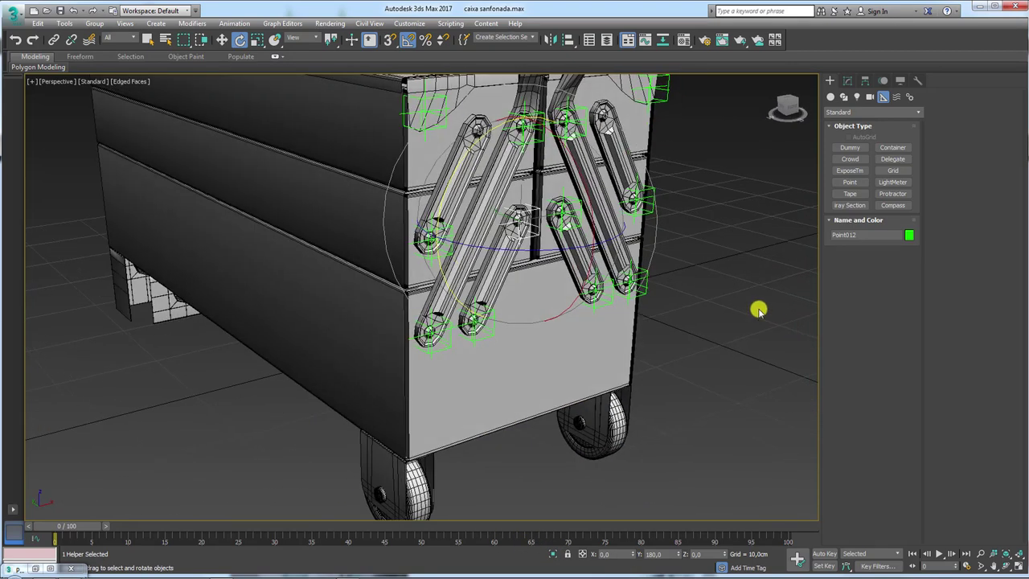
click(506, 259)
ctrl+click(579, 234)
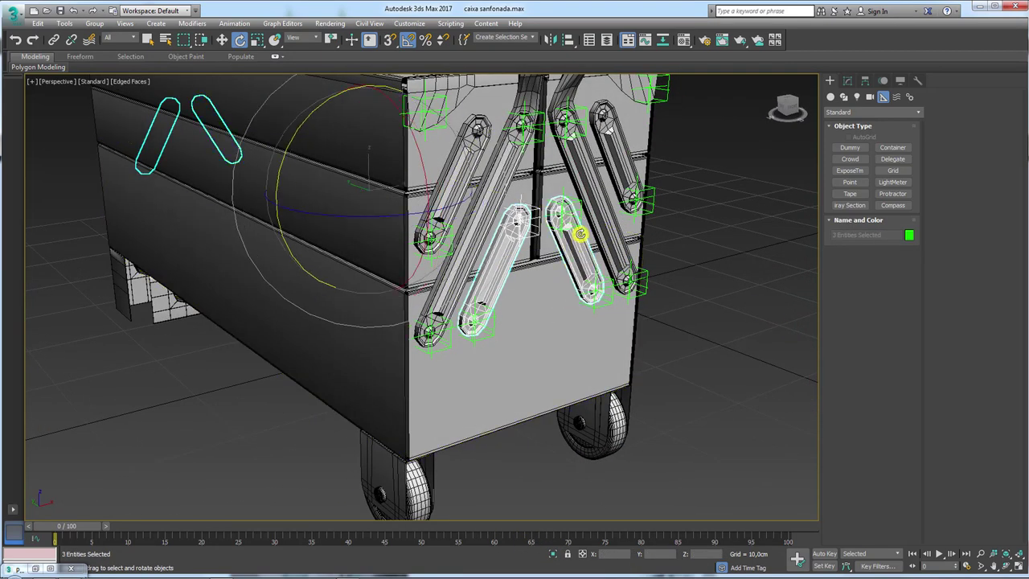
ctrl+click(579, 219)
click(553, 551)
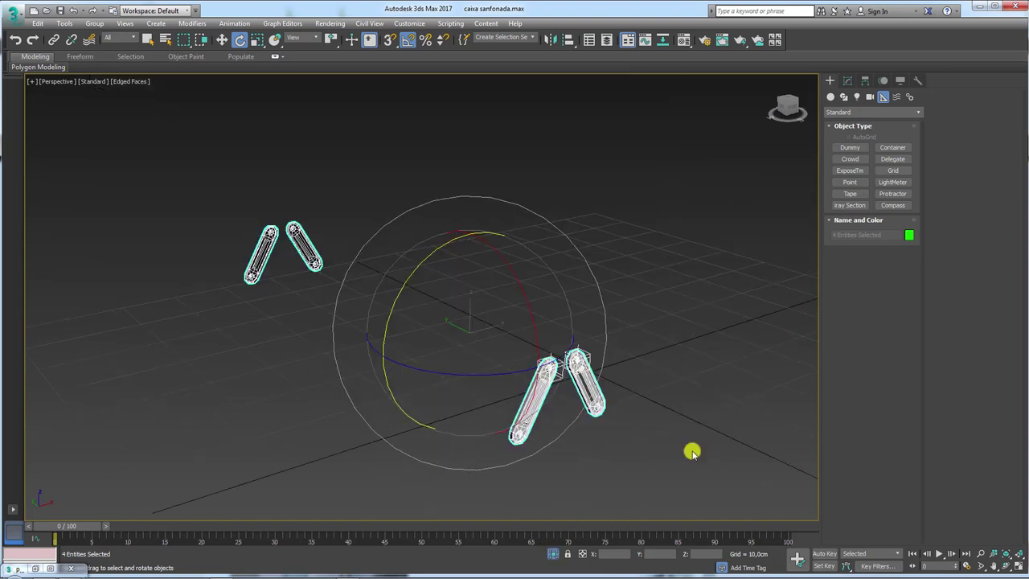
Link an arm link to Point012 as its parent.
click(692, 451)
click(541, 360)
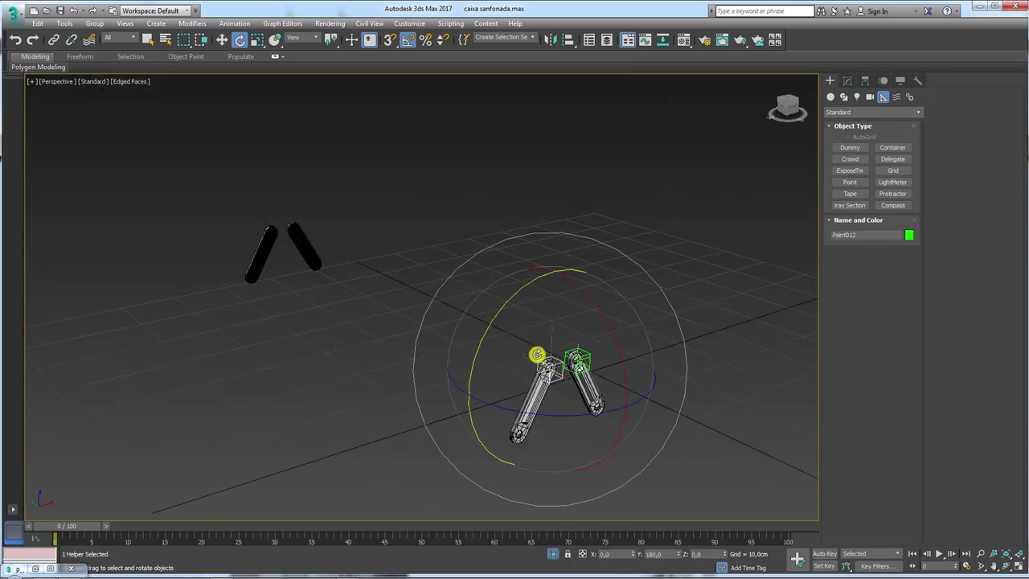
click(54, 39)
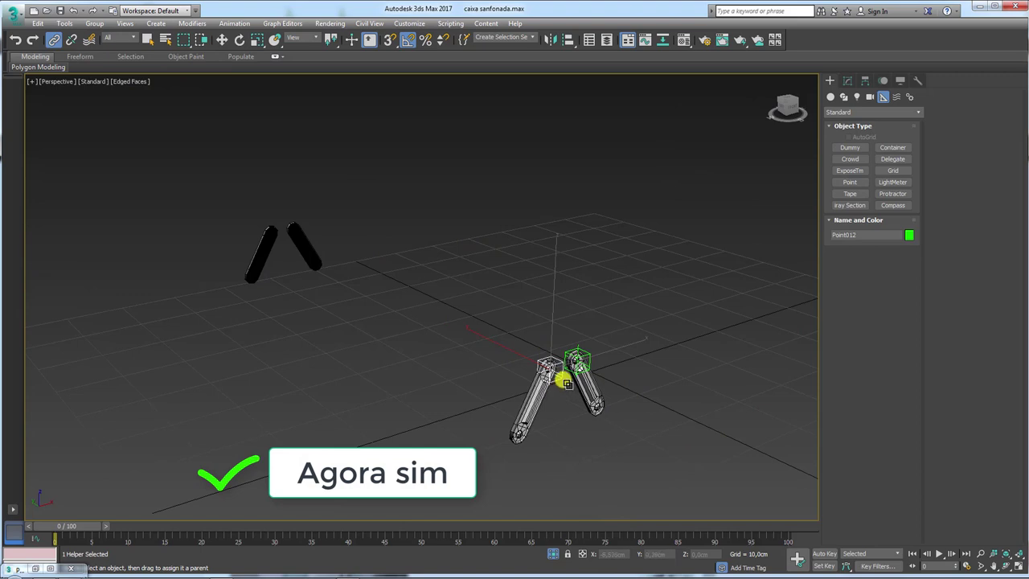
drag(537, 416, 585, 354)
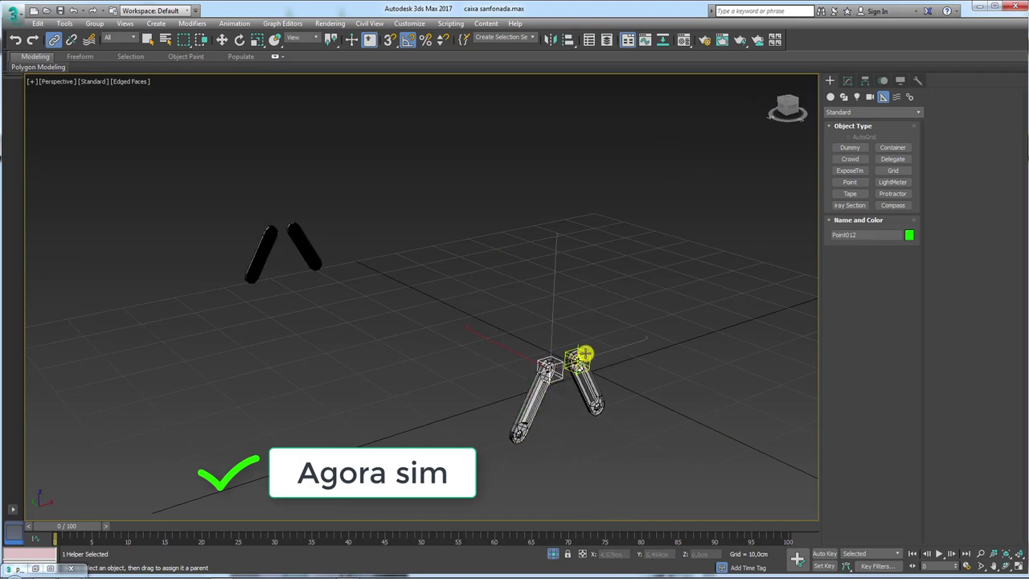
click(557, 553)
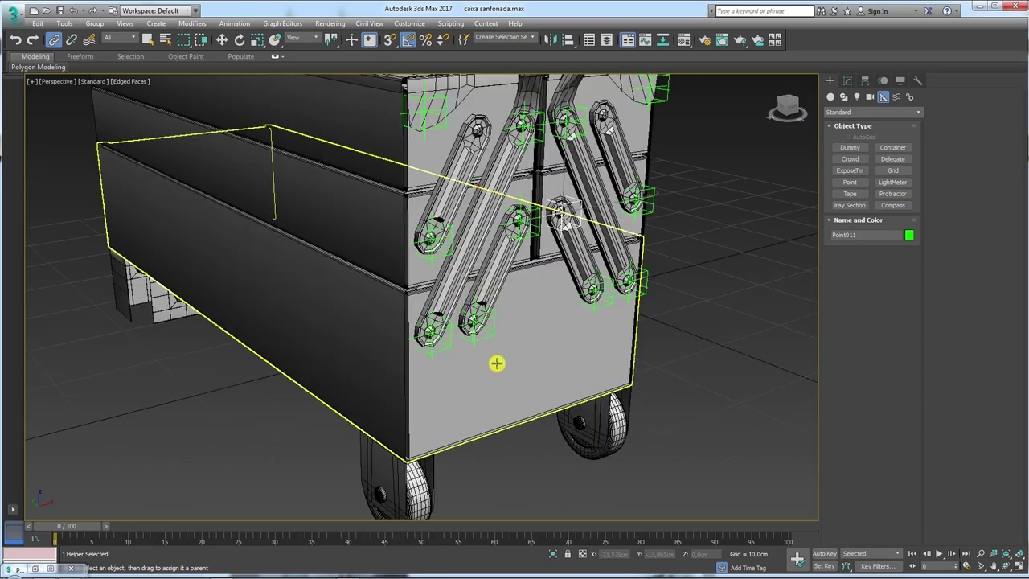
click(431, 193)
key(e)
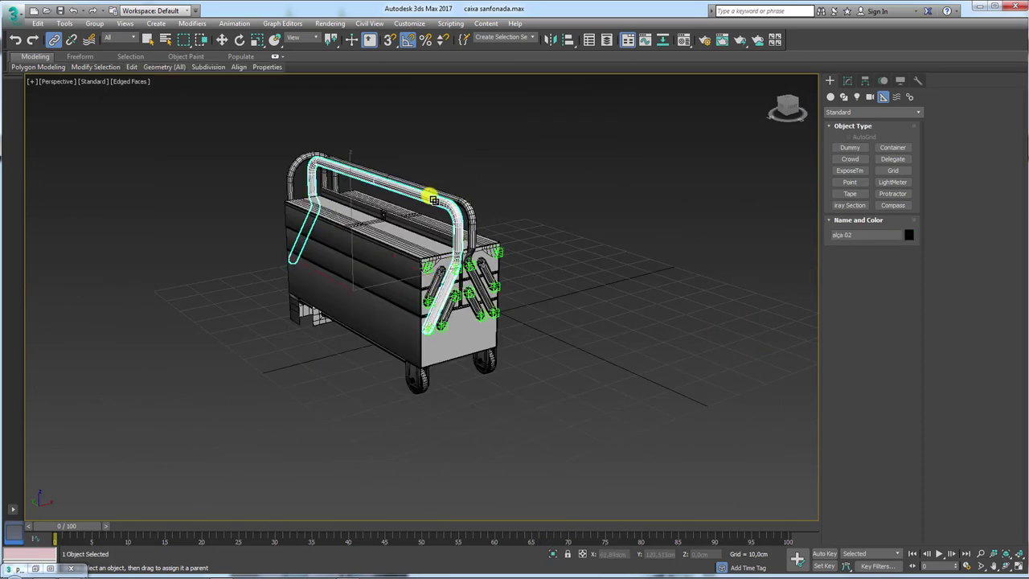
scroll(437, 265, up, 3)
scroll(386, 278, up, 3)
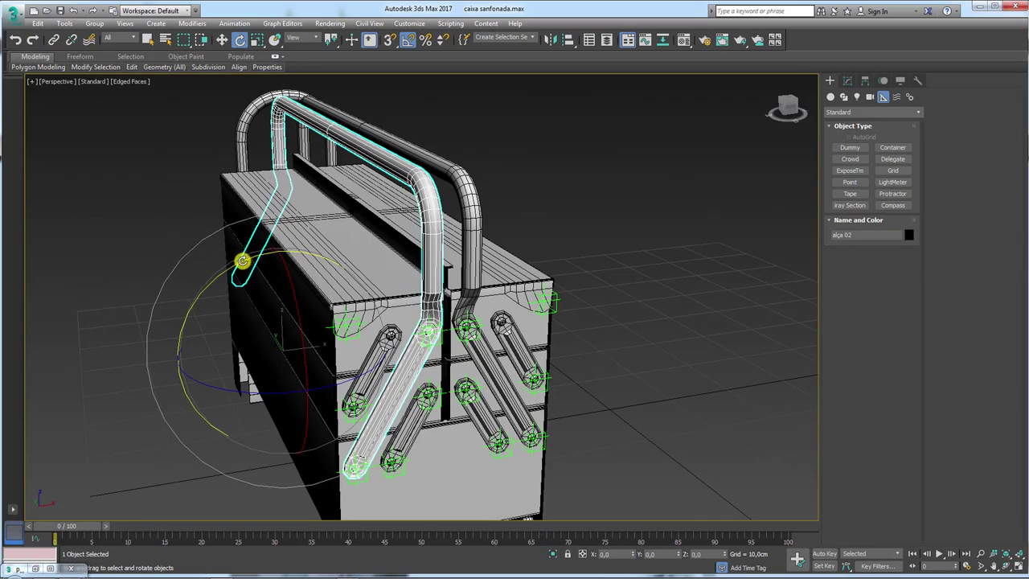
drag(242, 261, 369, 330)
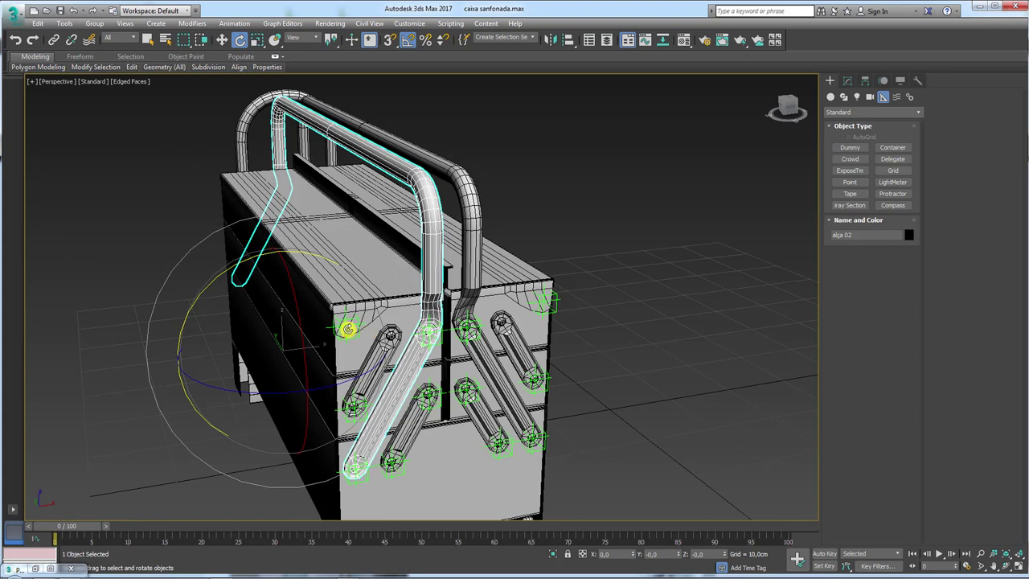
click(112, 362)
click(352, 324)
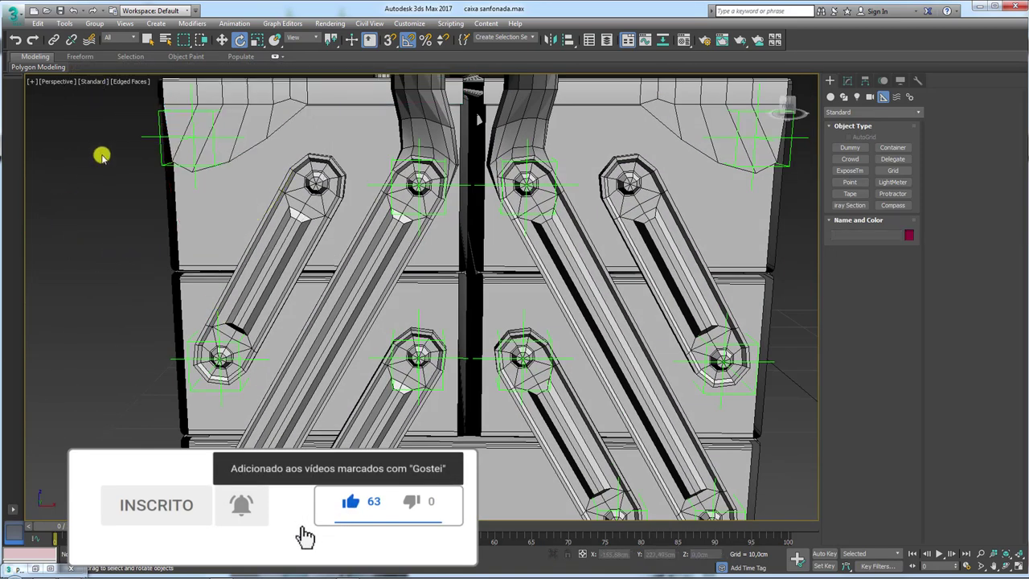
Link the Point007 helper to the upper tray as its parent.
click(151, 133)
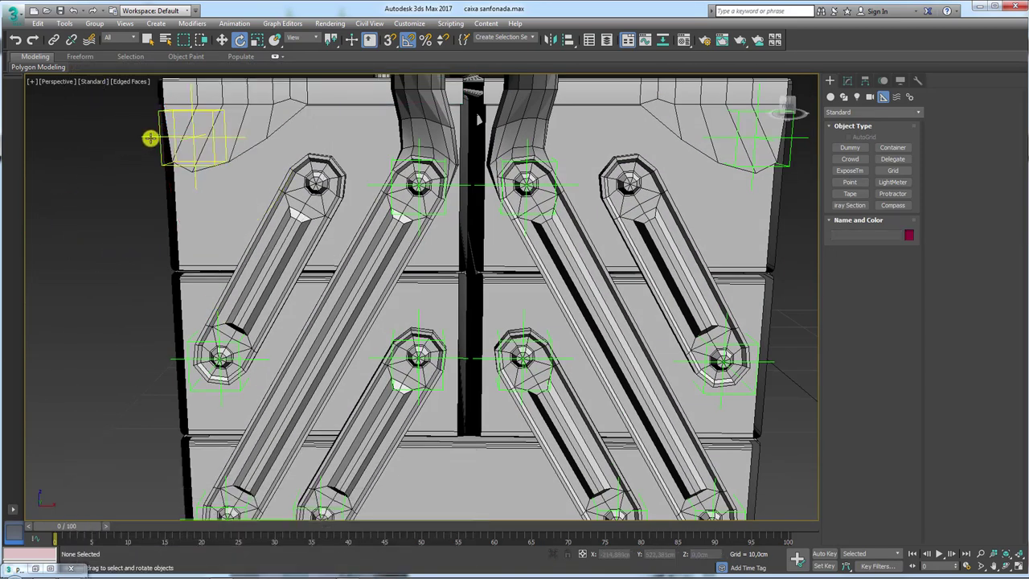
click(51, 41)
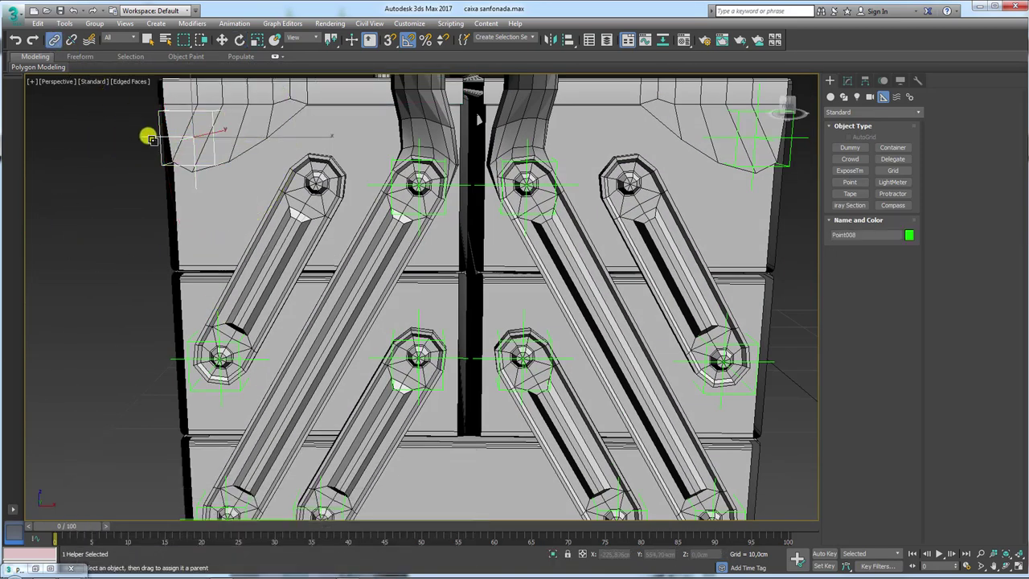
mouse_move(379, 227)
alt+middle_down()
mouse_move(223, 291)
mouse_move(625, 207)
alt+middle_up()
drag(574, 195, 550, 257)
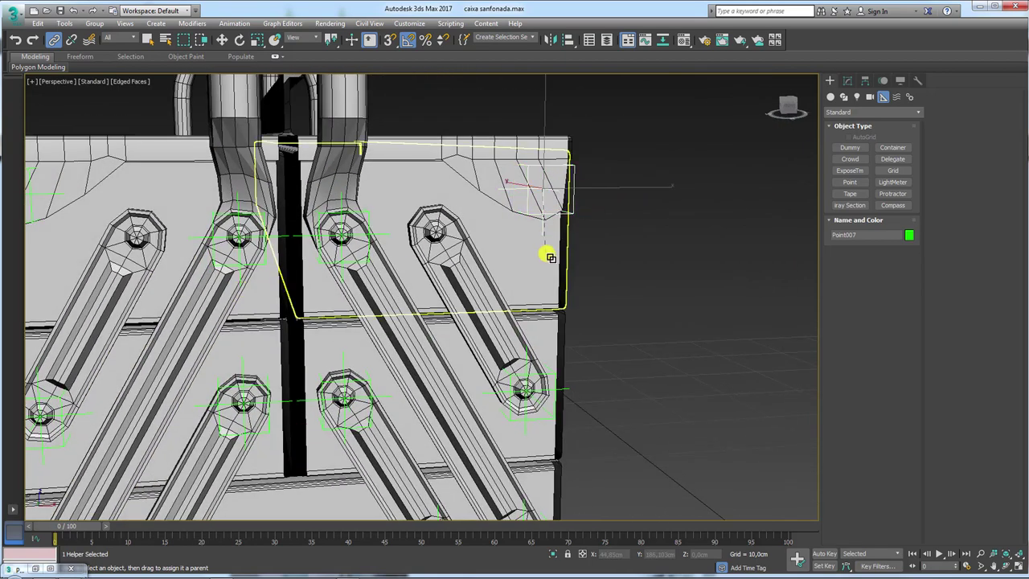
scroll(550, 257, down, 5)
Test-swing handle alça 01 so the tiers open, then undo the rotation.
click(495, 185)
key(e)
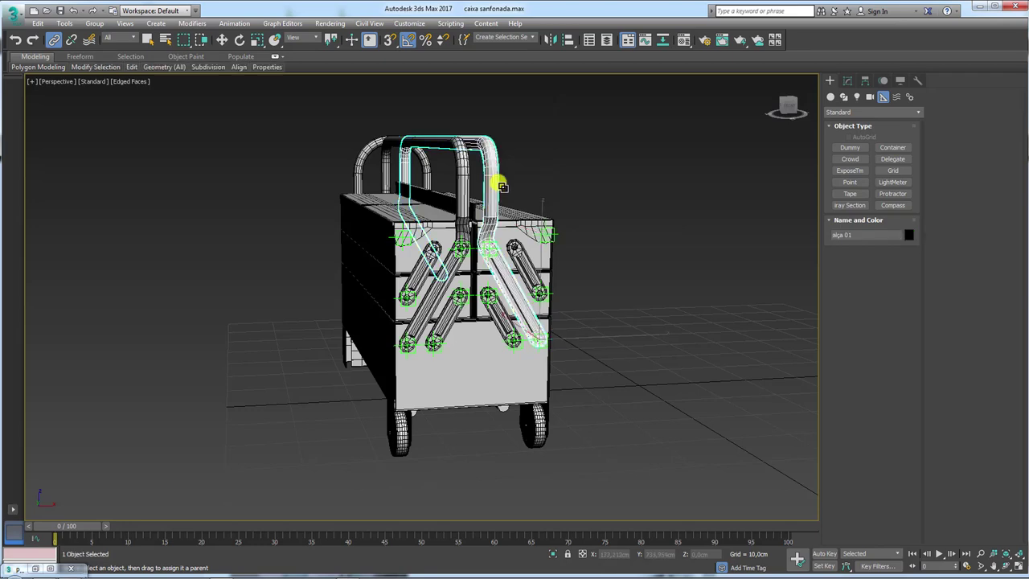
alt+middle_drag(495, 185, 499, 250)
mouse_move(522, 330)
mouse_down()
mouse_move(543, 329)
mouse_move(627, 230)
mouse_up()
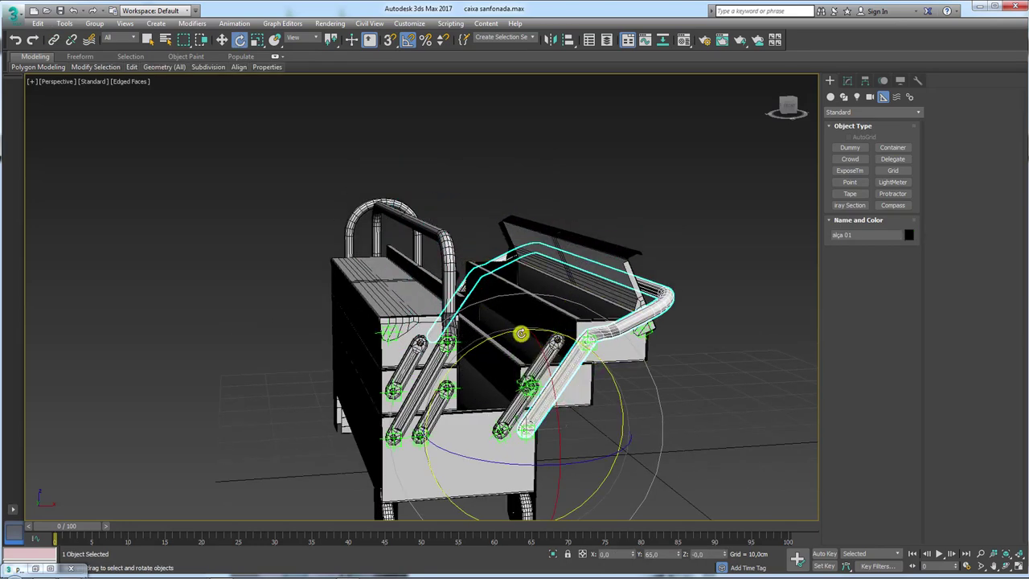
key(ctrl+z)
Test-swing handle alça 02 outward, then select the bottom tray Box002.
click(447, 241)
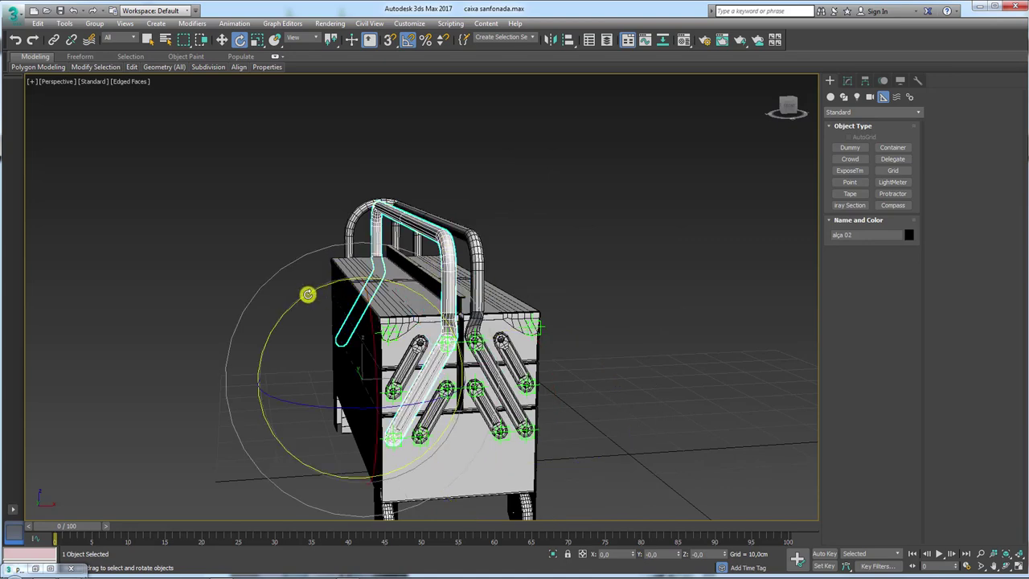
drag(308, 294, 312, 300)
alt+middle_drag(313, 301, 466, 298)
click(604, 384)
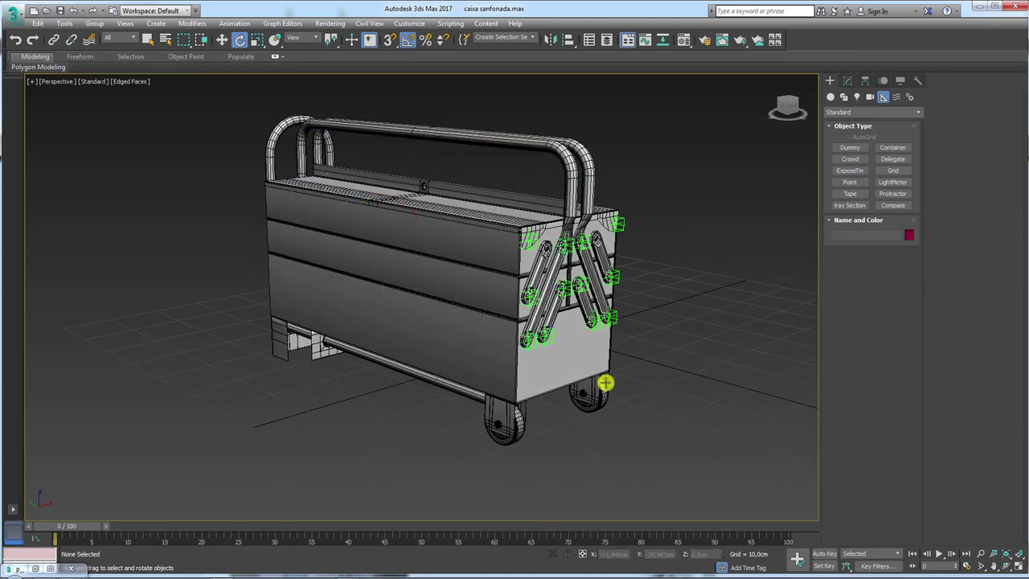
click(605, 384)
scroll(574, 368, down, 5)
Move the bottom tray Box002 to realign it under the upper box.
key(w)
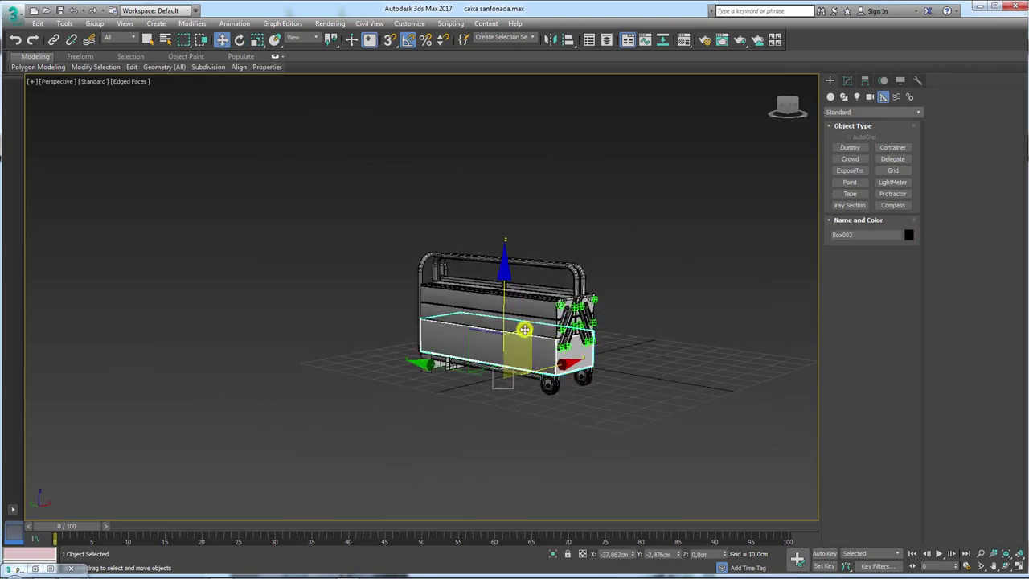
mouse_move(524, 329)
mouse_down()
mouse_move(366, 217)
mouse_move(161, 379)
mouse_move(541, 459)
mouse_move(662, 243)
mouse_move(578, 363)
mouse_up()
scroll(578, 363, up, 1)
scroll(482, 345, up, 4)
scroll(366, 341, up, 2)
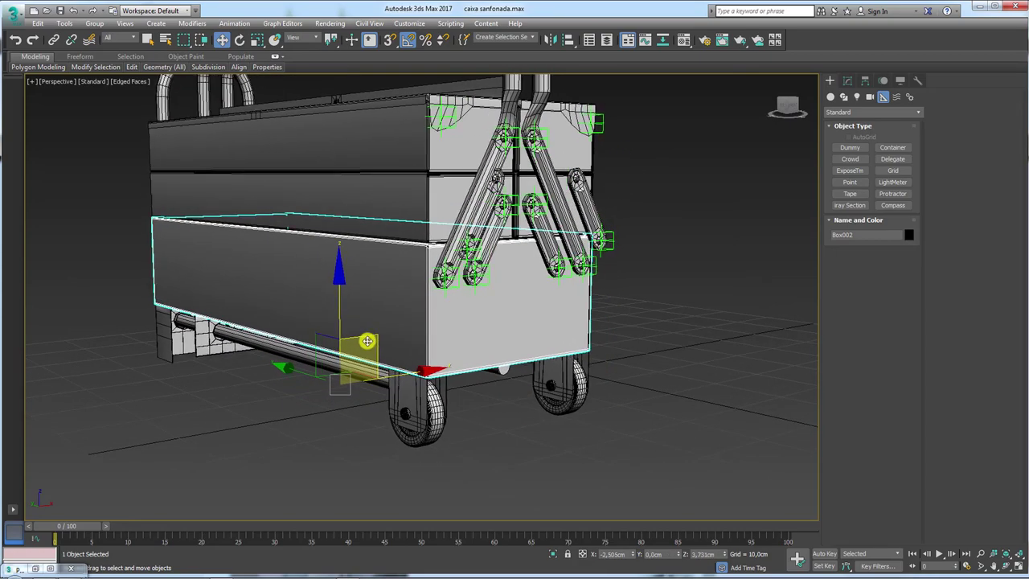
mouse_move(366, 341)
mouse_down()
mouse_move(281, 390)
mouse_move(349, 409)
mouse_move(356, 438)
mouse_move(378, 377)
mouse_up()
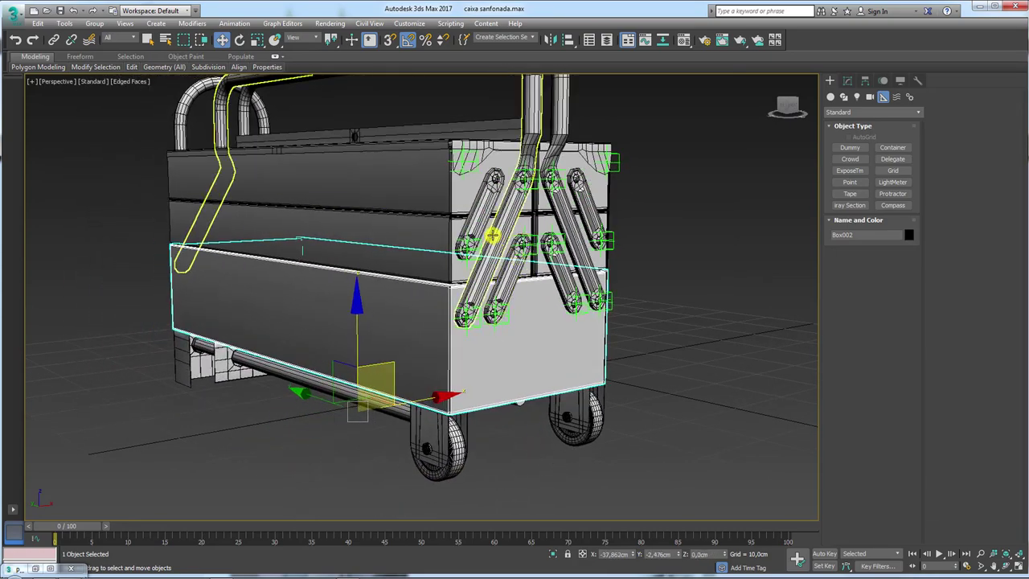
Select the Point006 helper in Select and Link mode and view the box's left side.
click(477, 243)
scroll(477, 243, up, 2)
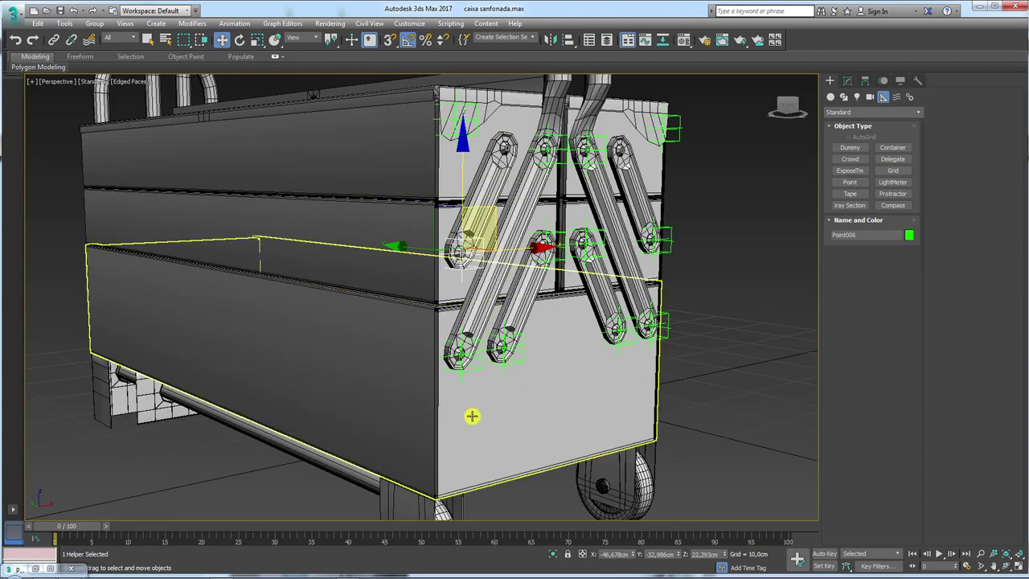
click(53, 39)
alt+middle_drag(459, 247, 420, 257)
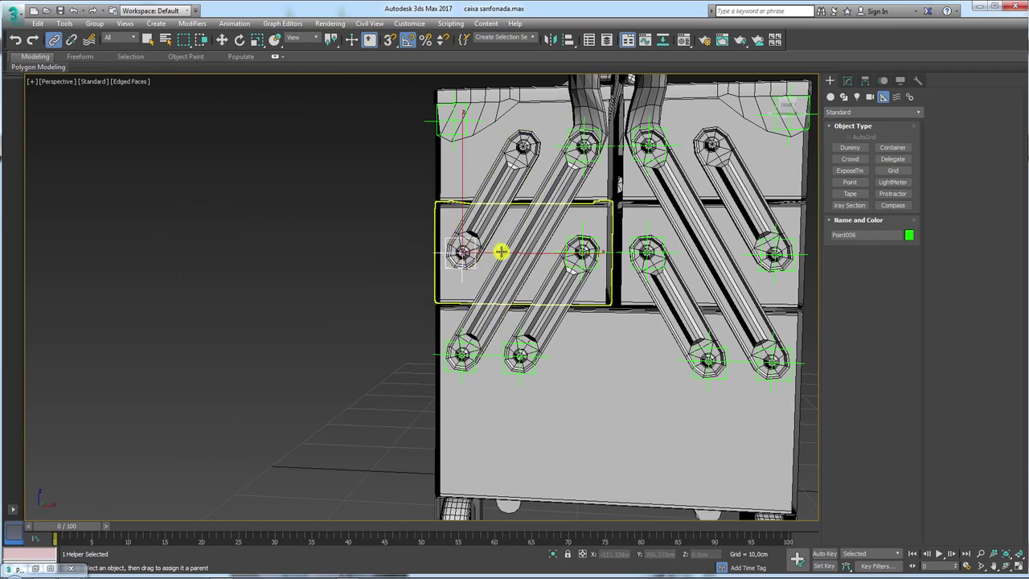
mouse_move(500, 251)
middle_down()
mouse_move(177, 255)
mouse_move(460, 247)
middle_up()
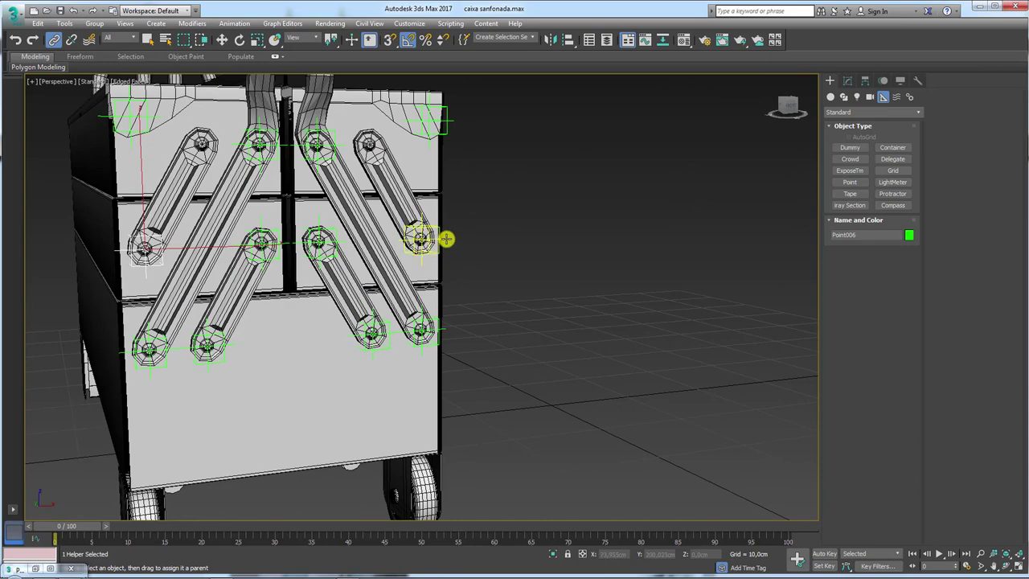
scroll(436, 273, down, 2)
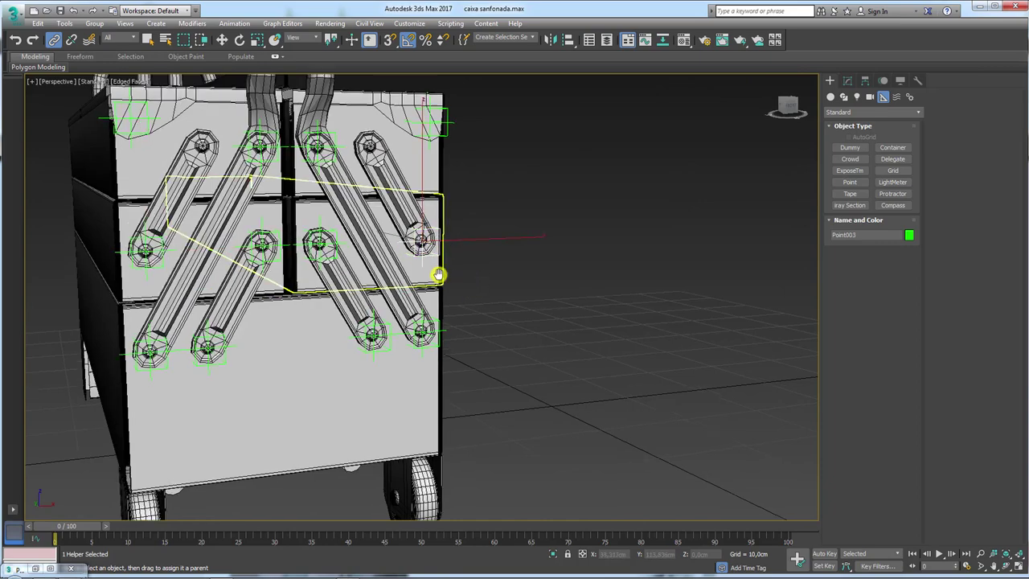
mouse_move(436, 270)
alt+middle_down()
mouse_move(443, 344)
mouse_move(322, 346)
mouse_move(622, 301)
mouse_move(490, 411)
mouse_move(592, 326)
alt+middle_up()
Rotate tray Box002 to test its motion, tilting the cart into a rotated pose.
click(443, 344)
key(w)
key(e)
scroll(592, 327, down, 3)
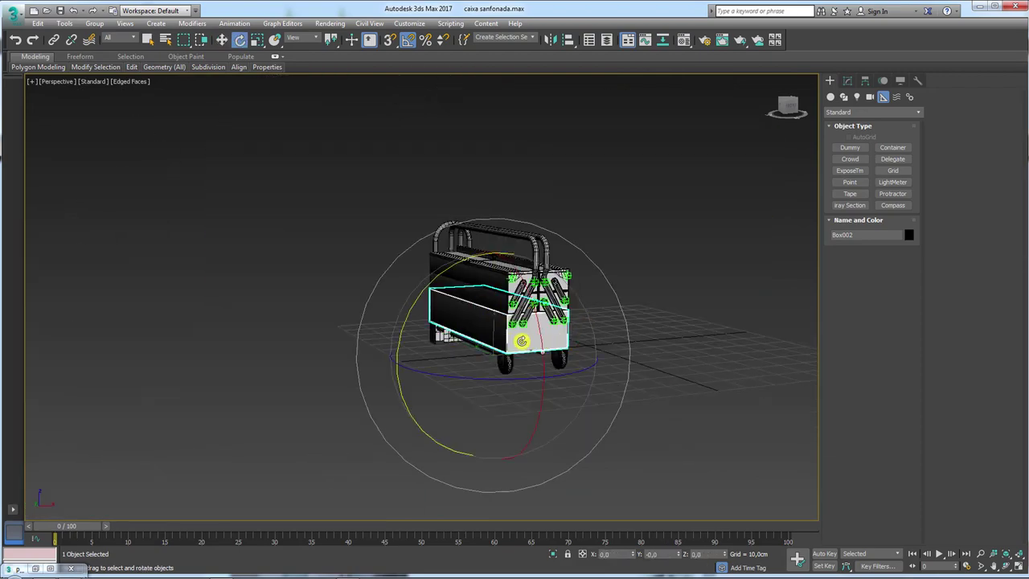
mouse_move(523, 332)
mouse_down()
mouse_move(552, 409)
mouse_move(677, 289)
mouse_move(296, 352)
mouse_move(684, 457)
mouse_move(588, 236)
mouse_move(338, 425)
mouse_move(583, 351)
mouse_up()
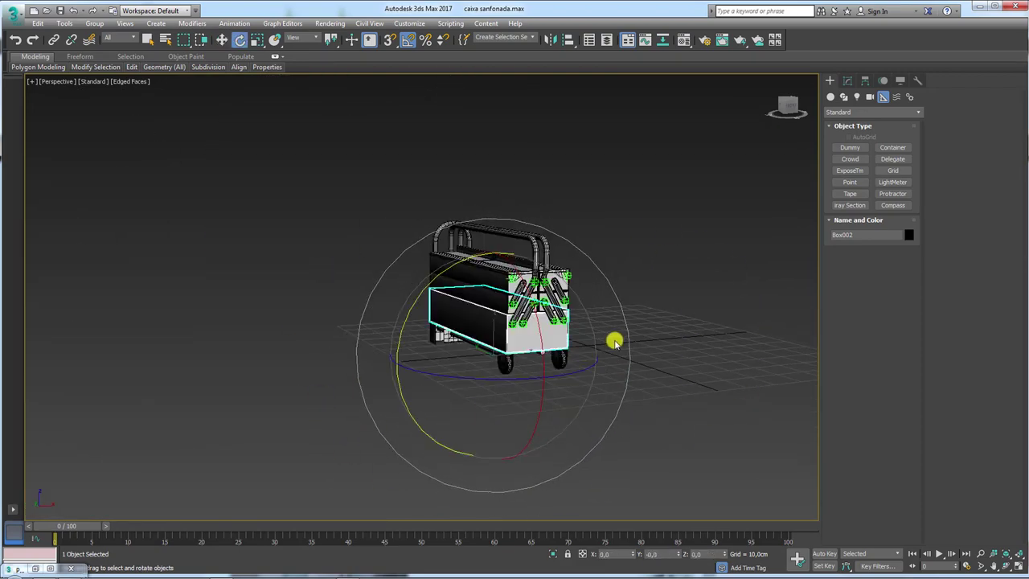
alt+middle_drag(614, 341, 585, 315)
mouse_move(526, 339)
alt+middle_down()
mouse_move(451, 356)
mouse_move(497, 340)
mouse_move(471, 351)
mouse_move(545, 356)
mouse_move(546, 367)
mouse_move(493, 416)
mouse_move(520, 356)
mouse_move(412, 147)
alt+middle_up()
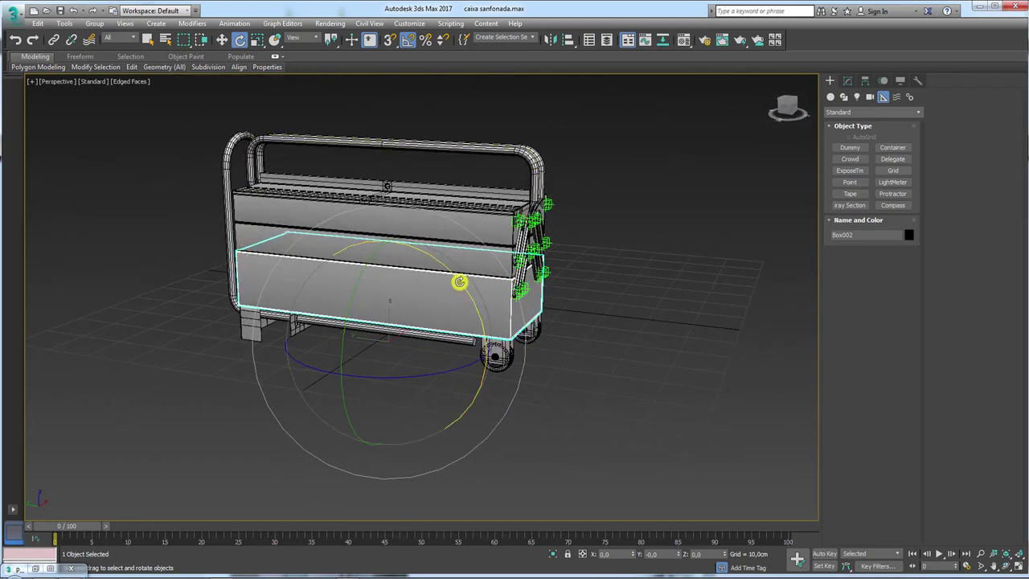
drag(459, 282, 469, 300)
Test-swing the alça 02 handle on the tilted cart.
key(w)
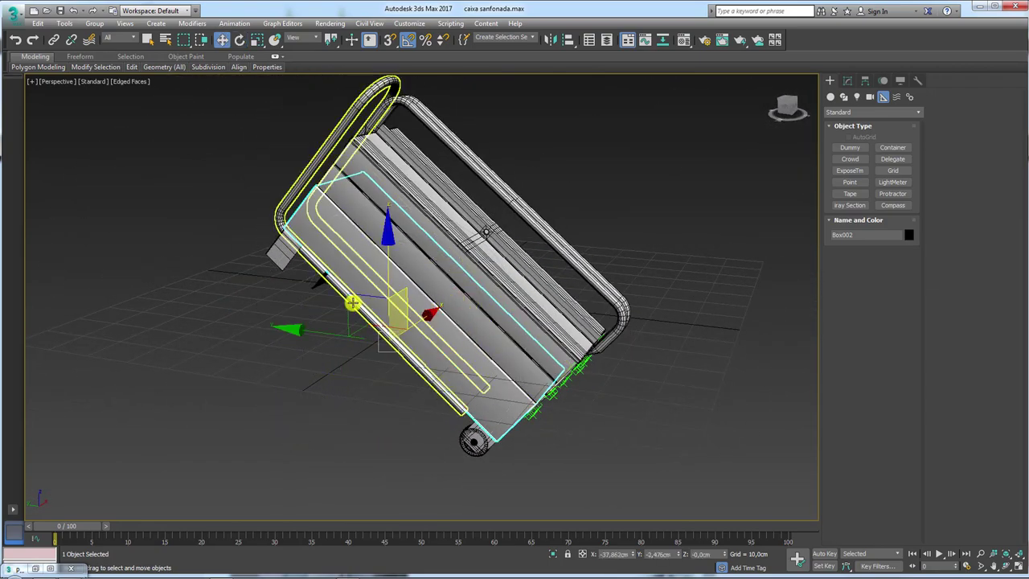
mouse_move(352, 303)
alt+middle_down()
mouse_move(377, 220)
mouse_move(490, 282)
mouse_move(566, 363)
alt+middle_up()
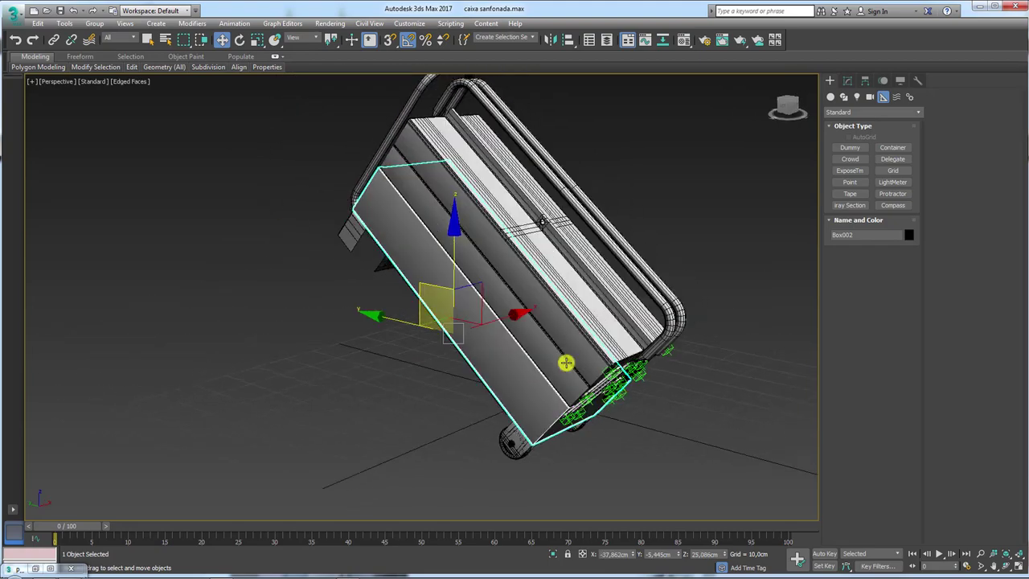
click(581, 219)
key(e)
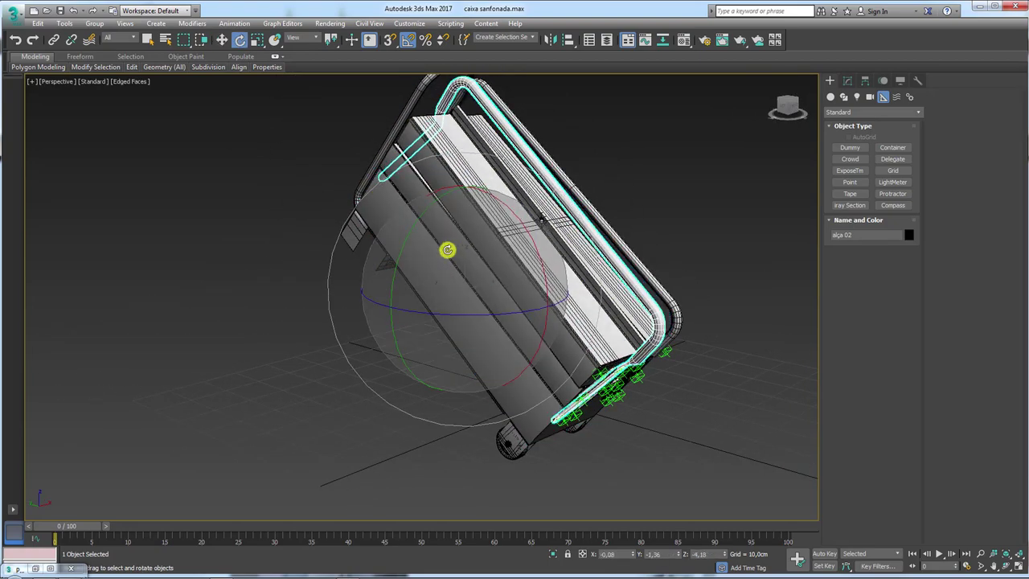
mouse_move(447, 249)
mouse_down()
mouse_move(365, 259)
mouse_move(441, 252)
mouse_move(485, 262)
mouse_move(251, 299)
mouse_move(506, 266)
mouse_move(246, 292)
mouse_move(290, 195)
mouse_move(484, 283)
mouse_up()
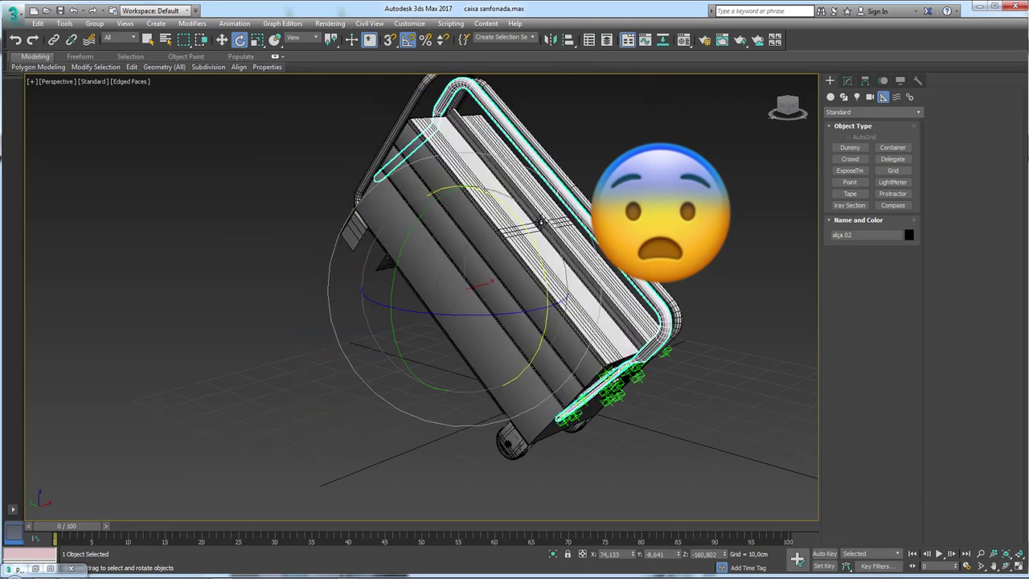
mouse_move(485, 282)
alt+middle_down()
mouse_move(597, 274)
mouse_move(385, 102)
alt+middle_up()
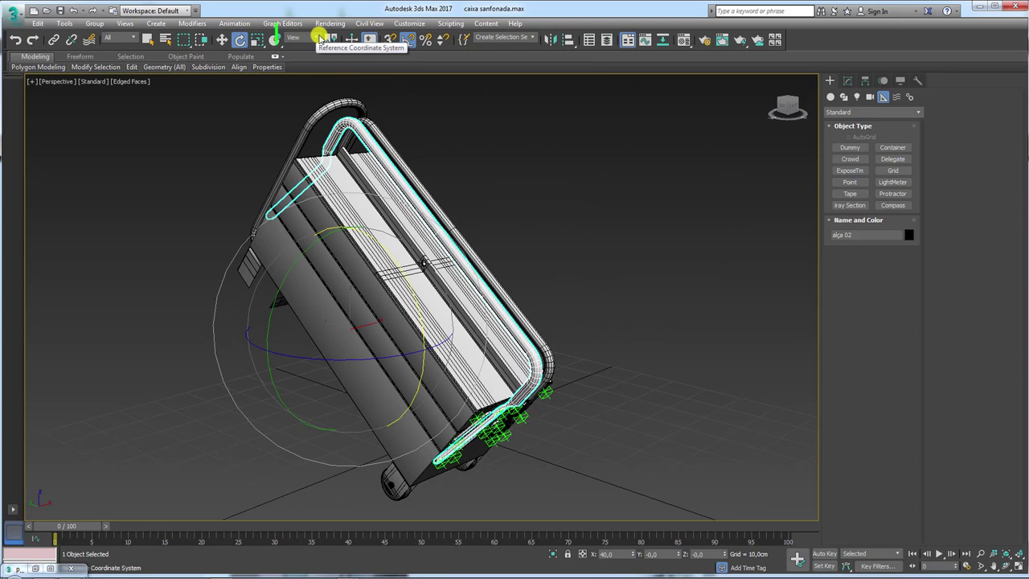
Switch the reference coordinate system to Local and rotate alça 02 to about -45°.
click(309, 38)
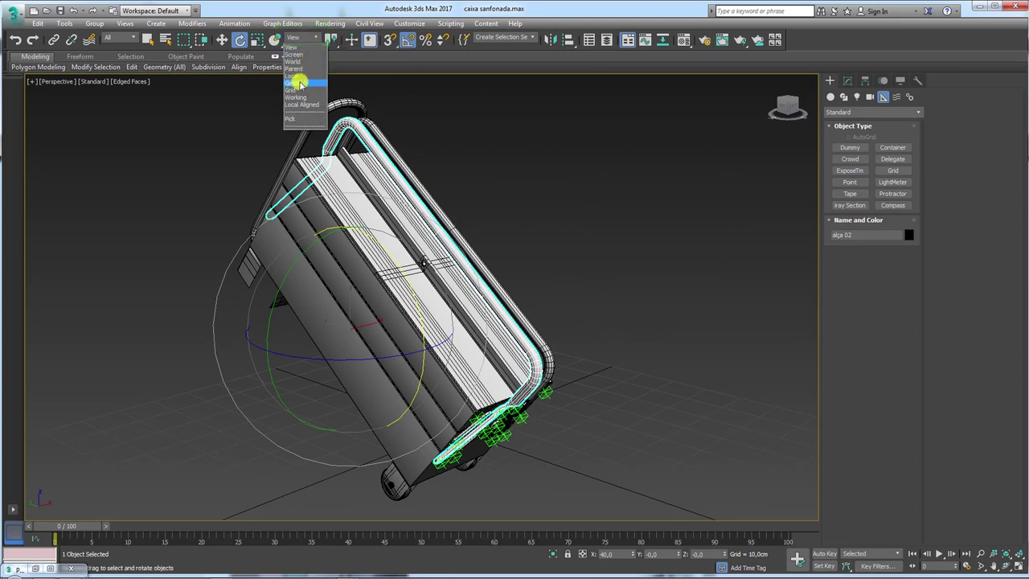
click(298, 76)
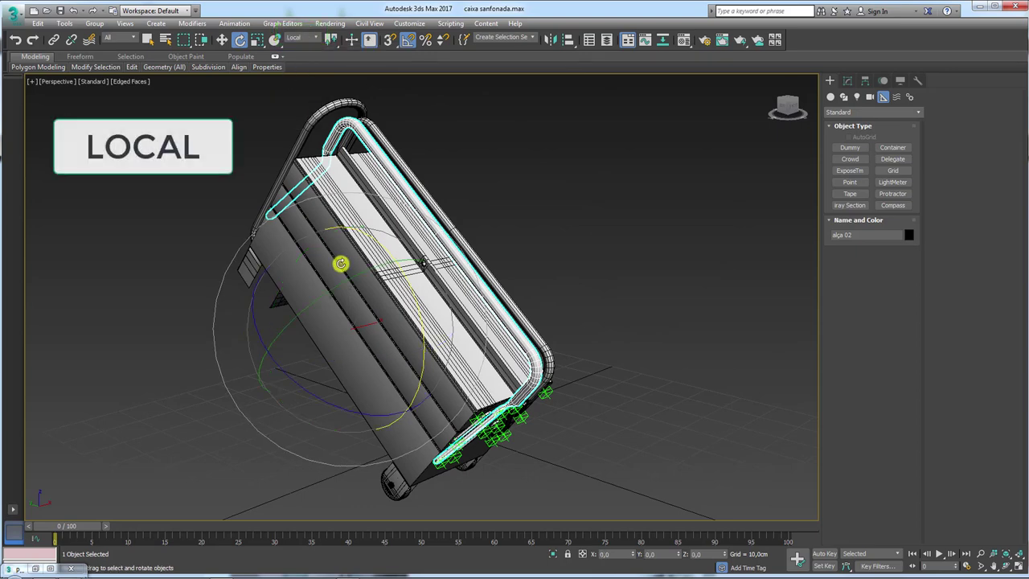
drag(361, 273, 342, 284)
alt+middle_drag(341, 284, 372, 255)
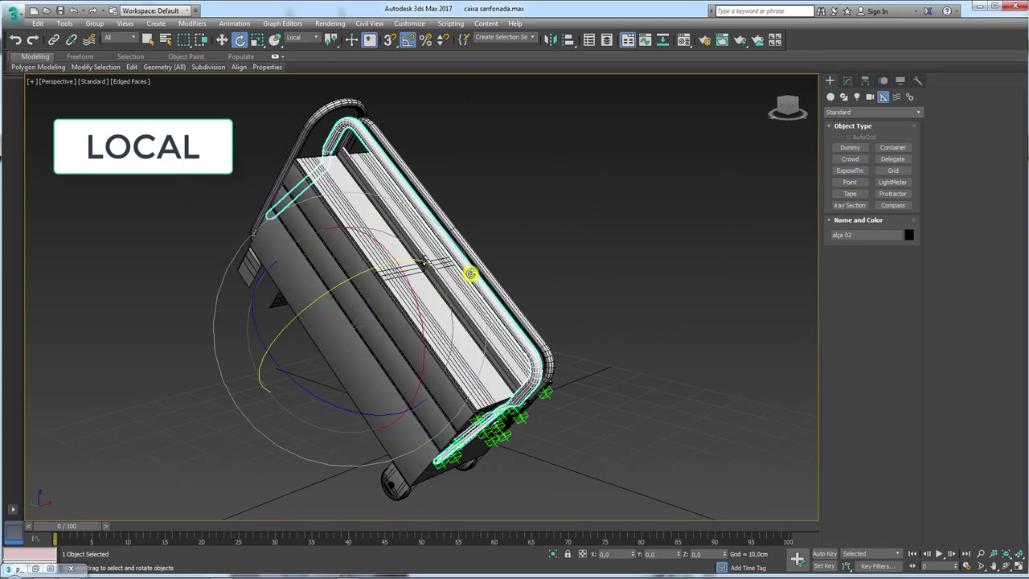
mouse_move(362, 260)
mouse_down()
mouse_move(316, 257)
mouse_move(361, 249)
mouse_move(333, 262)
mouse_move(393, 264)
mouse_move(303, 260)
mouse_move(422, 328)
mouse_up()
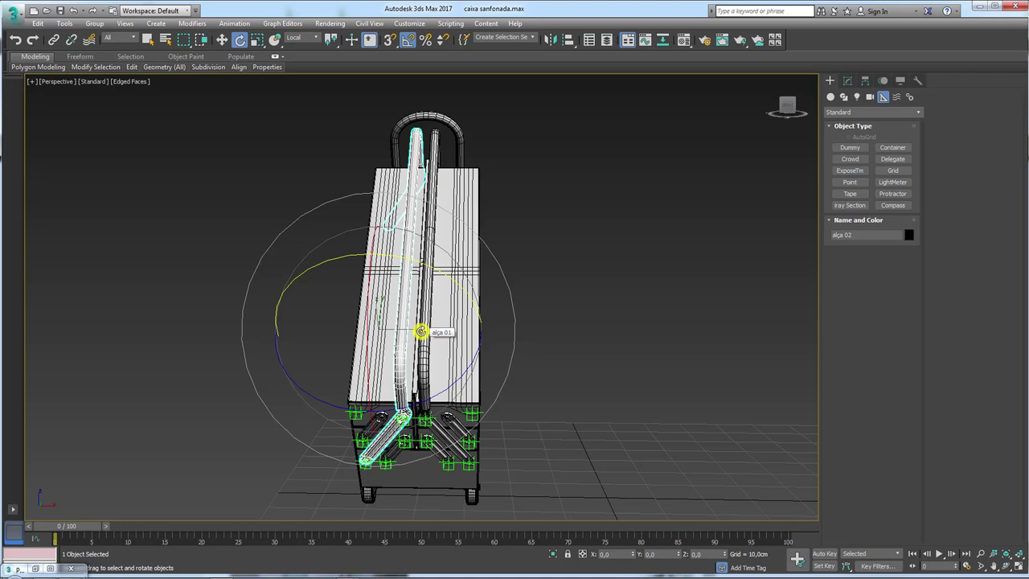
Test-swing alça 02 across the case and return it upright.
drag(458, 289, 424, 280)
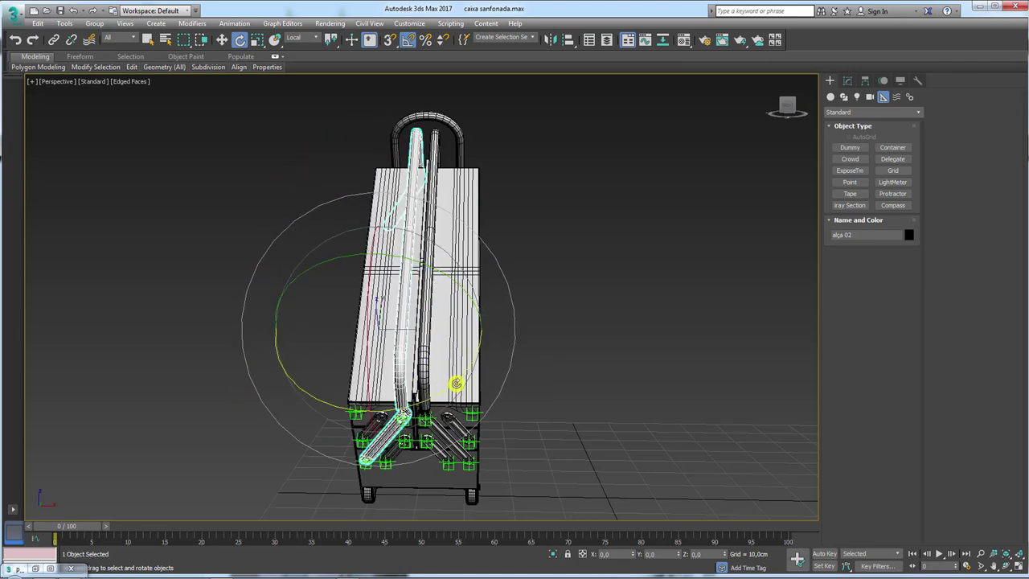
mouse_move(455, 383)
mouse_down()
mouse_move(390, 409)
mouse_move(428, 400)
mouse_up()
mouse_move(344, 310)
mouse_down()
mouse_move(269, 340)
mouse_move(356, 328)
mouse_up()
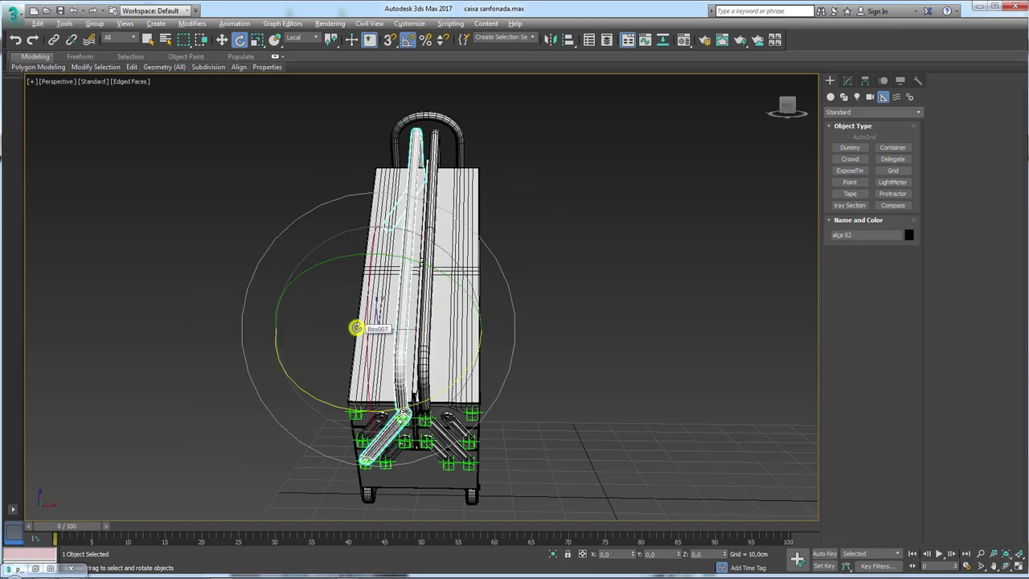
mouse_move(356, 328)
alt+middle_down()
mouse_move(415, 328)
mouse_move(542, 281)
alt+middle_up()
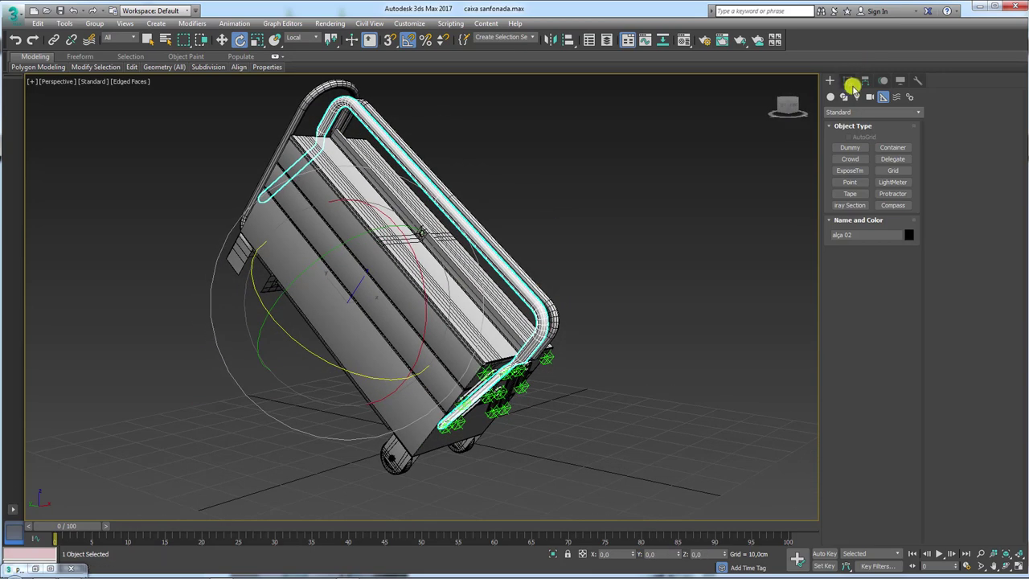
Lock alça 02's X and Z rotation under Link Info, then test-swing it onto the box top.
click(864, 82)
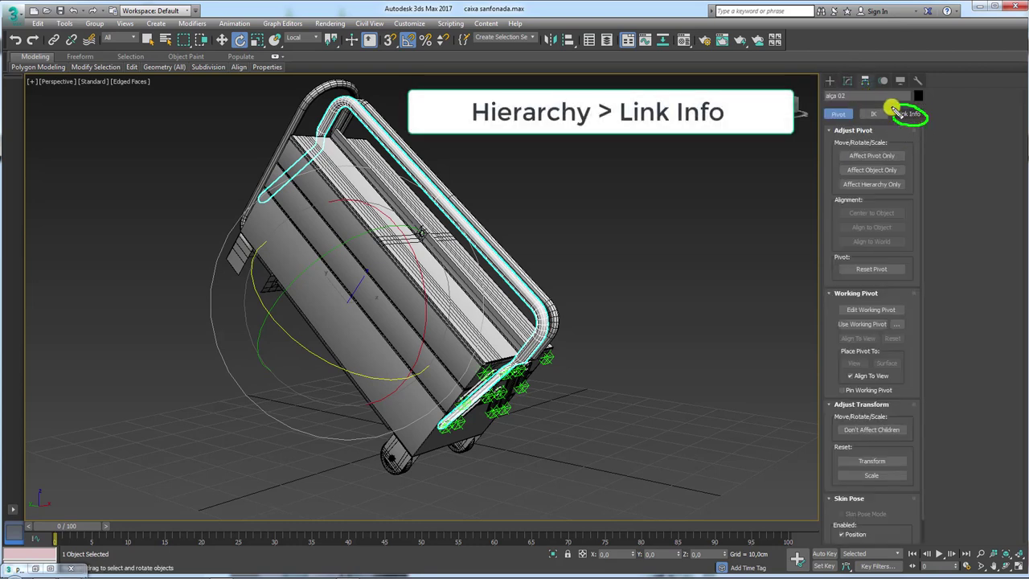
click(909, 114)
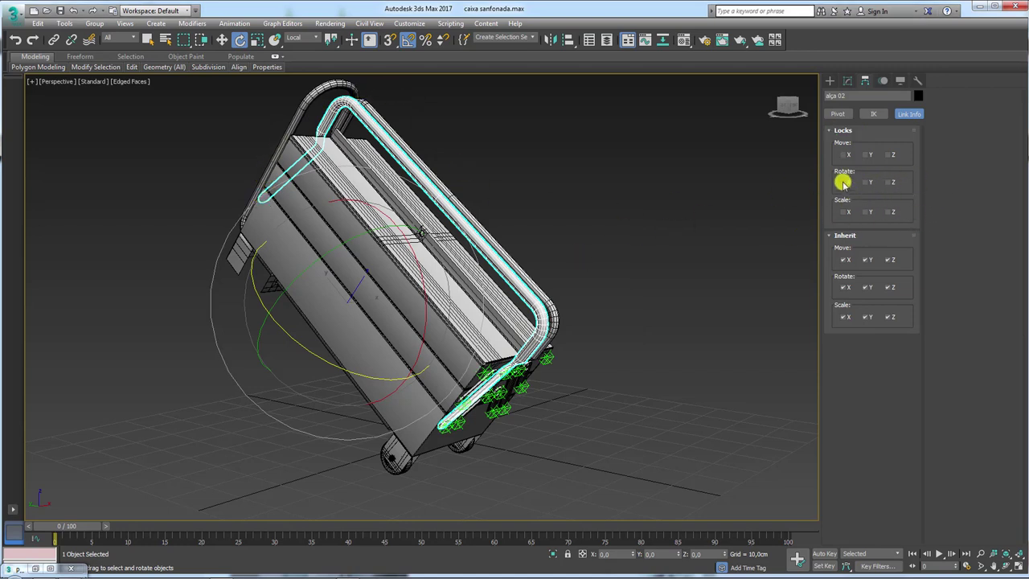
click(889, 183)
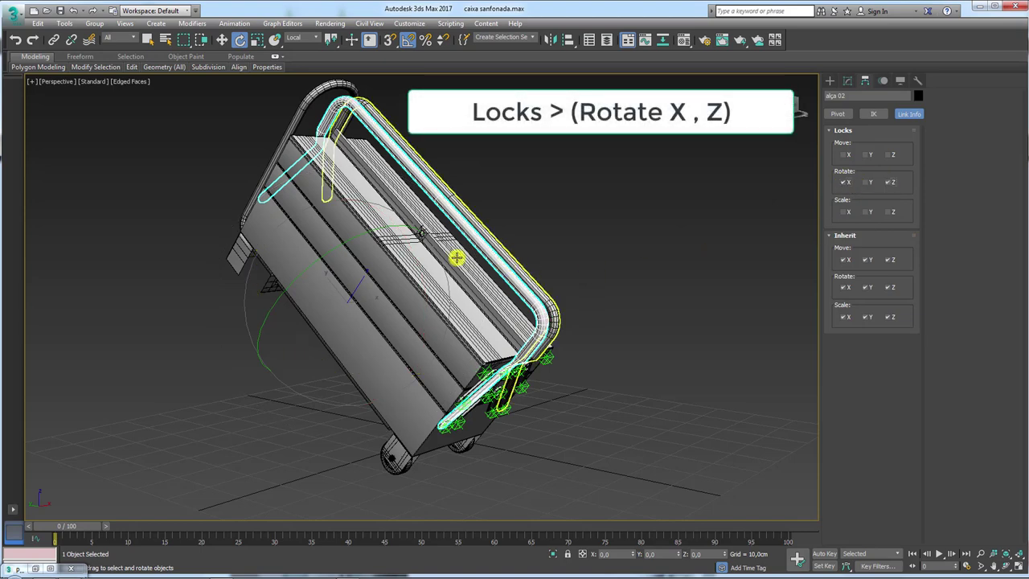
drag(399, 276, 338, 346)
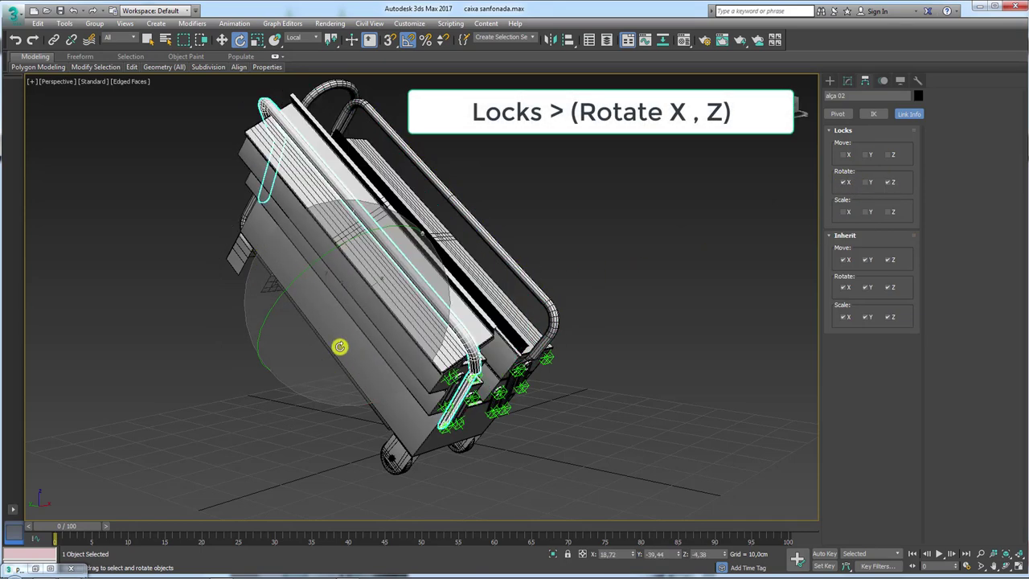
drag(369, 261, 345, 287)
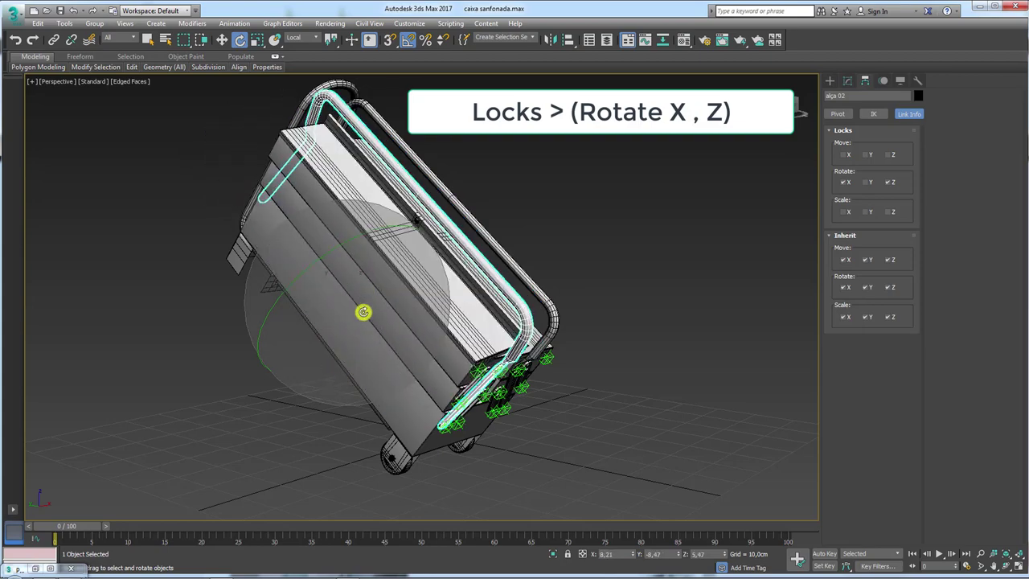
mouse_move(346, 287)
alt+middle_down()
mouse_move(319, 310)
mouse_move(648, 294)
mouse_move(473, 296)
alt+middle_up()
Test-rotate the alça 01 handle with its side panel.
click(681, 253)
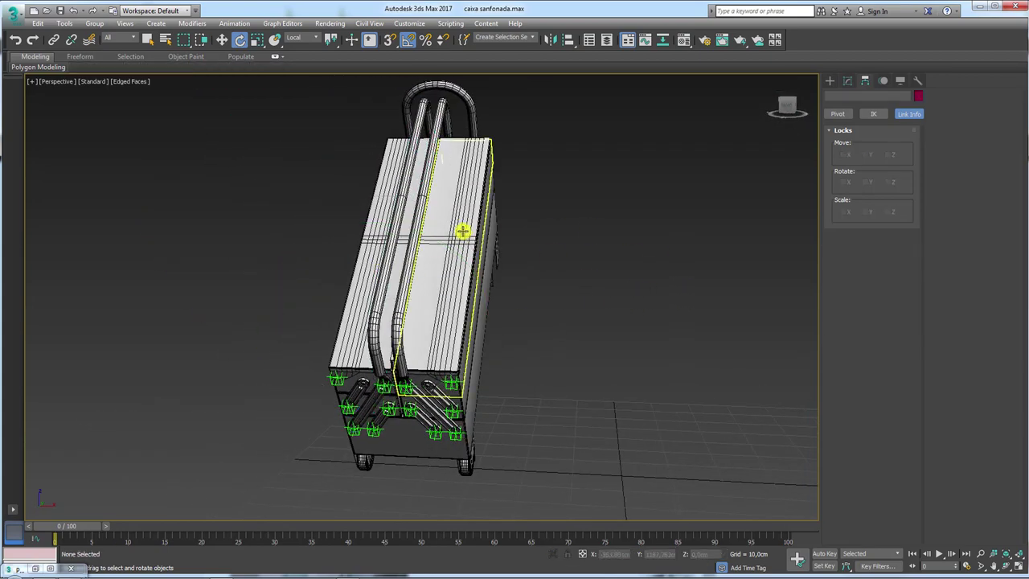
mouse_move(416, 241)
mouse_down()
mouse_move(509, 321)
mouse_move(480, 234)
mouse_move(485, 211)
mouse_move(501, 266)
mouse_move(642, 279)
mouse_up()
click(658, 271)
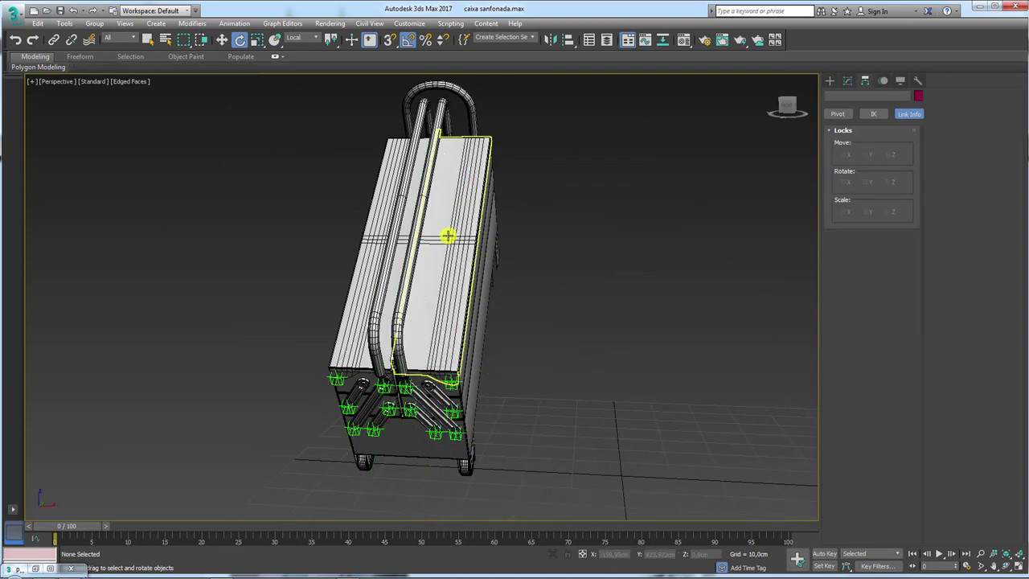
click(417, 237)
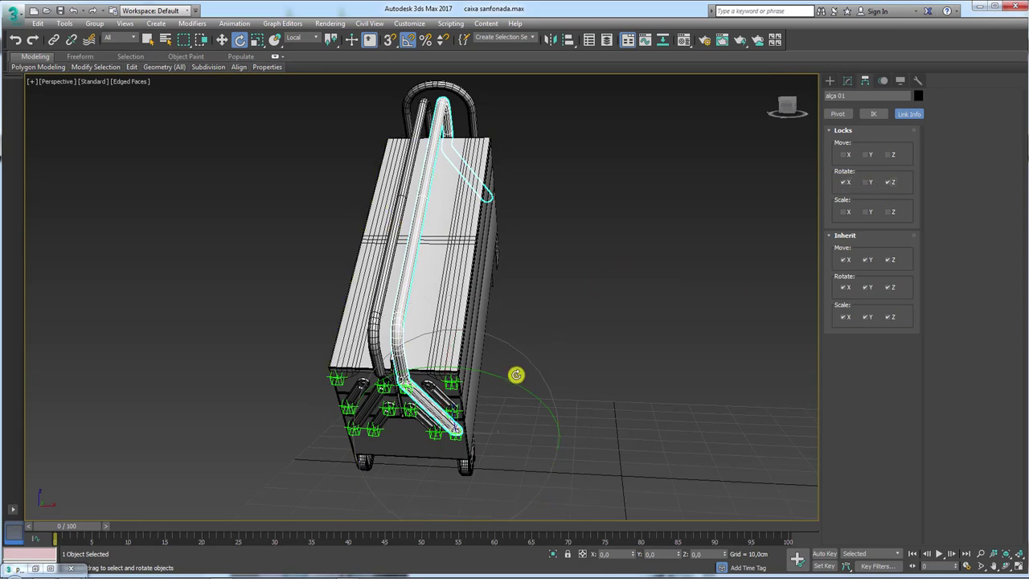
drag(517, 374, 533, 394)
Rotate Box002 and its linked parts -40° on X.
mouse_move(611, 391)
alt+middle_down()
mouse_move(584, 354)
mouse_move(523, 333)
alt+middle_up()
click(524, 300)
drag(511, 268, 532, 264)
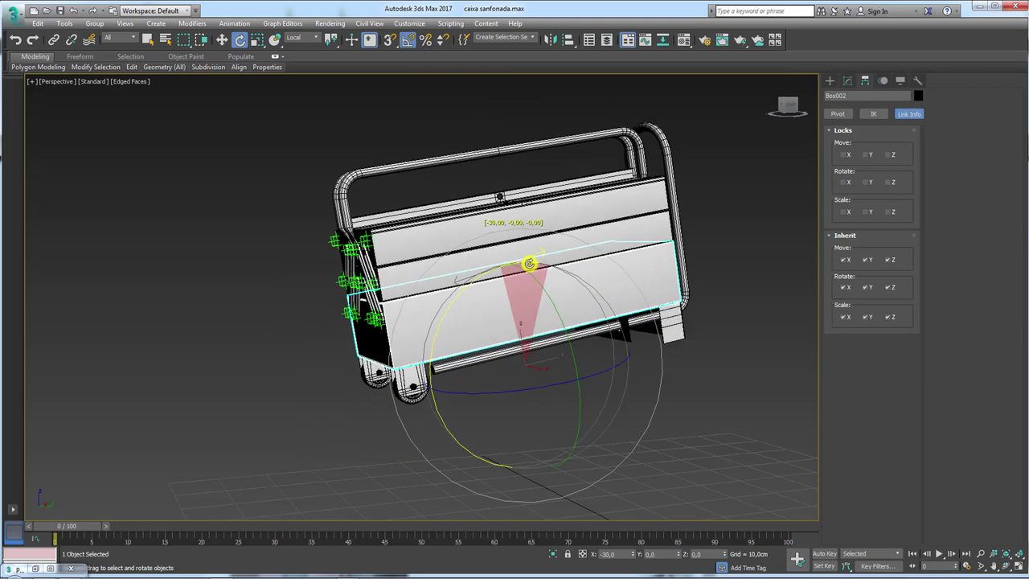
mouse_move(523, 322)
alt+middle_down()
mouse_move(671, 320)
mouse_move(622, 340)
alt+middle_up()
Move the case about 37.4 along X and show Box002's pivot settings.
key(w)
alt+middle_drag(611, 383, 578, 368)
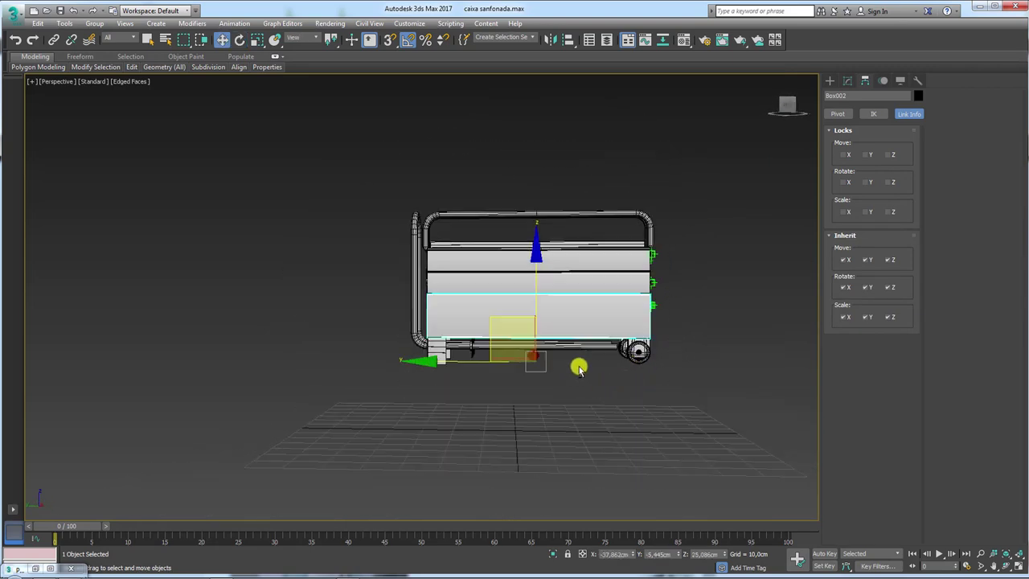
mouse_move(524, 318)
alt+middle_down()
mouse_move(490, 361)
mouse_move(496, 386)
mouse_move(593, 411)
mouse_move(540, 421)
mouse_move(530, 378)
mouse_move(565, 363)
alt+middle_up()
drag(582, 370, 699, 387)
middle_drag(704, 415, 568, 384)
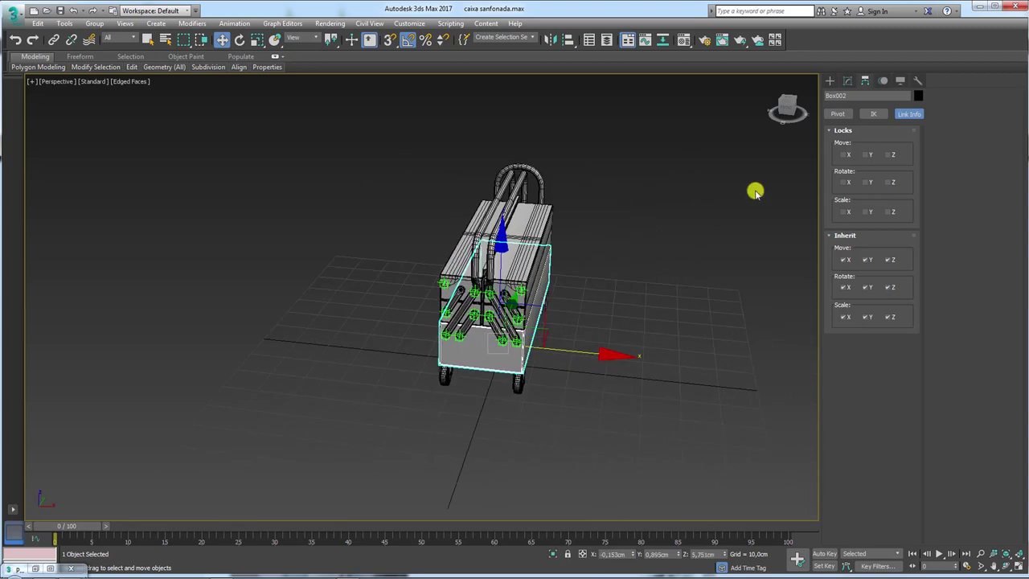
click(841, 113)
alt+middle_drag(678, 308, 633, 314)
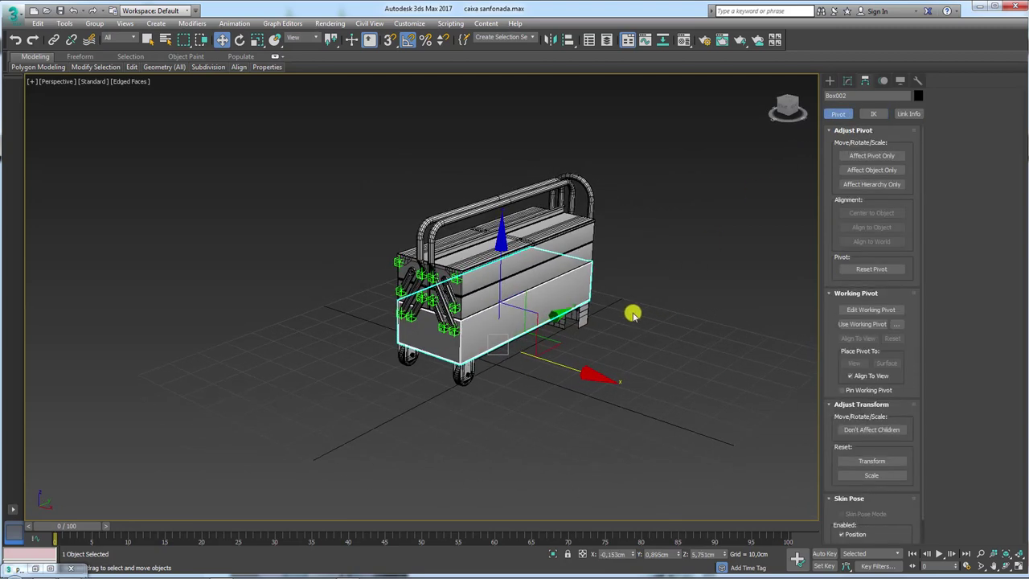